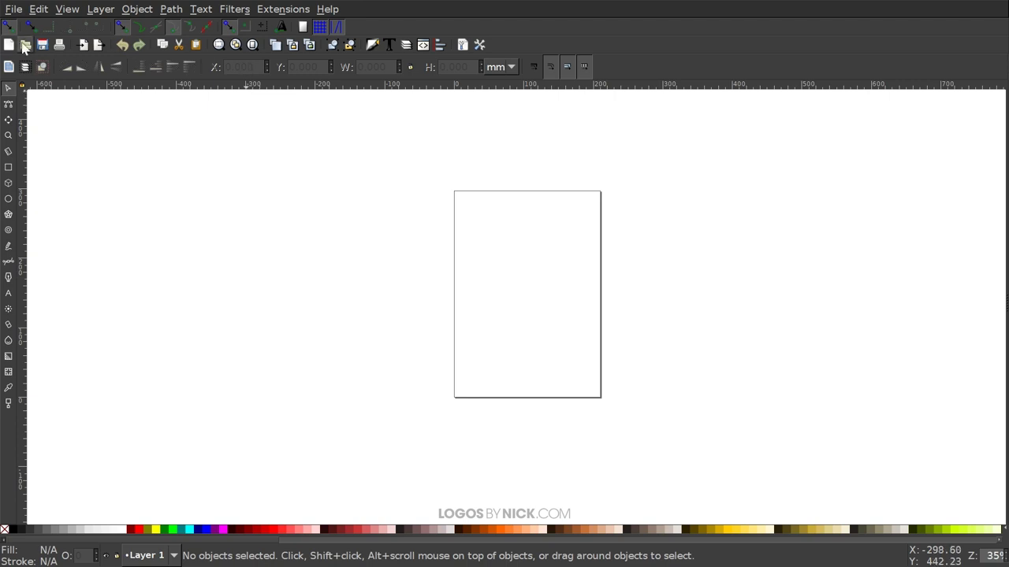
Step: Set the document's display units to px and turn off the page border
{"action": "left_click", "coordinate": [16, 11]}
{"action": "left_click", "coordinate": [53, 251]}
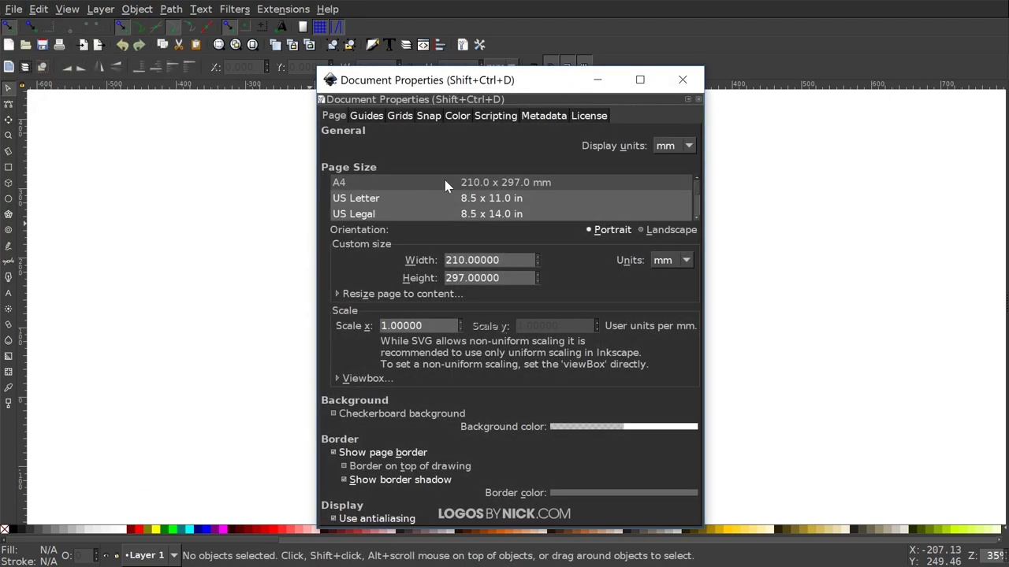
{"action": "left_click_drag", "start_coordinate": [509, 79], "coordinate": [467, 40]}
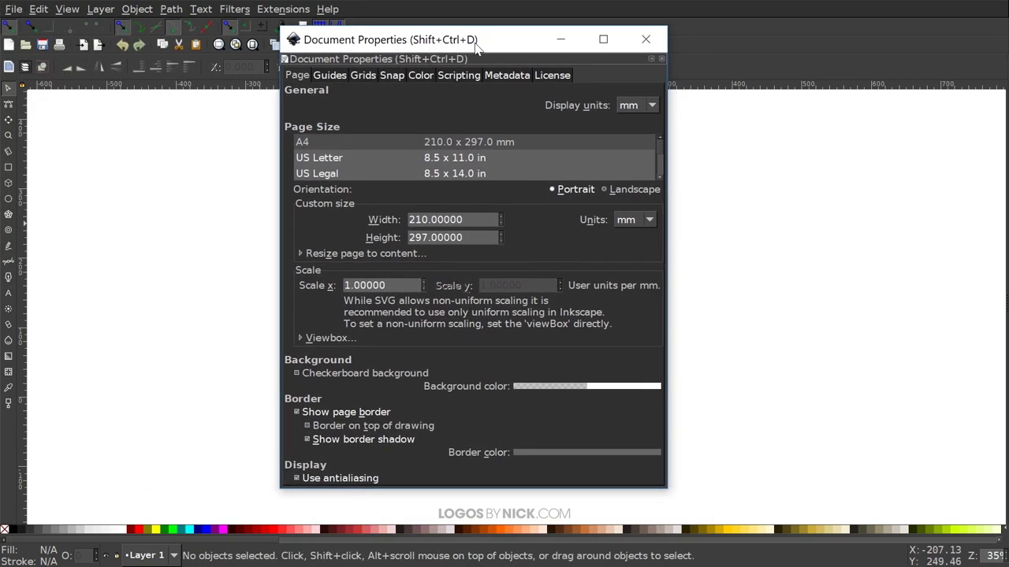
{"action": "left_click", "coordinate": [630, 105]}
{"action": "left_click", "coordinate": [632, 70]}
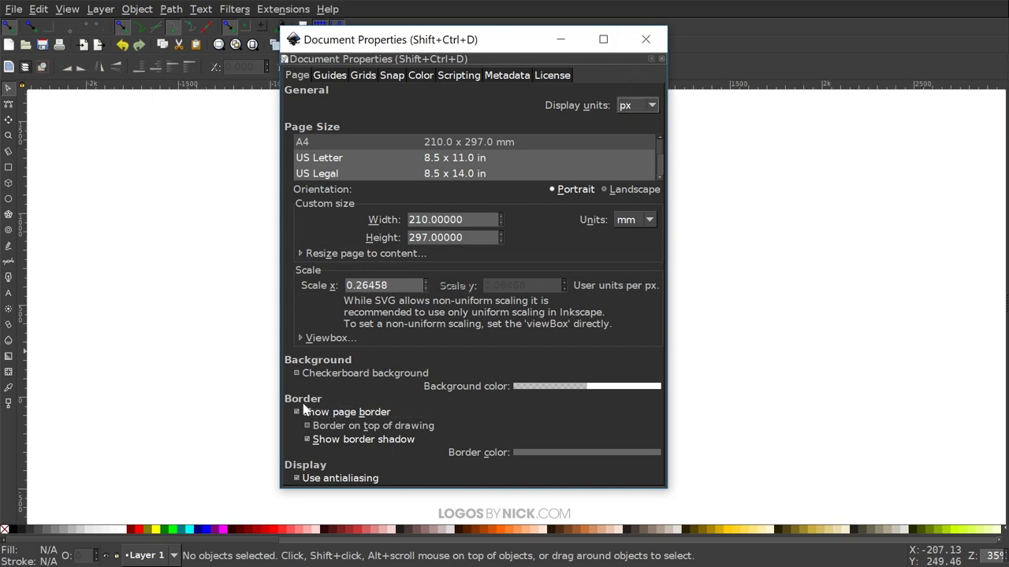
{"action": "left_click", "coordinate": [328, 414]}
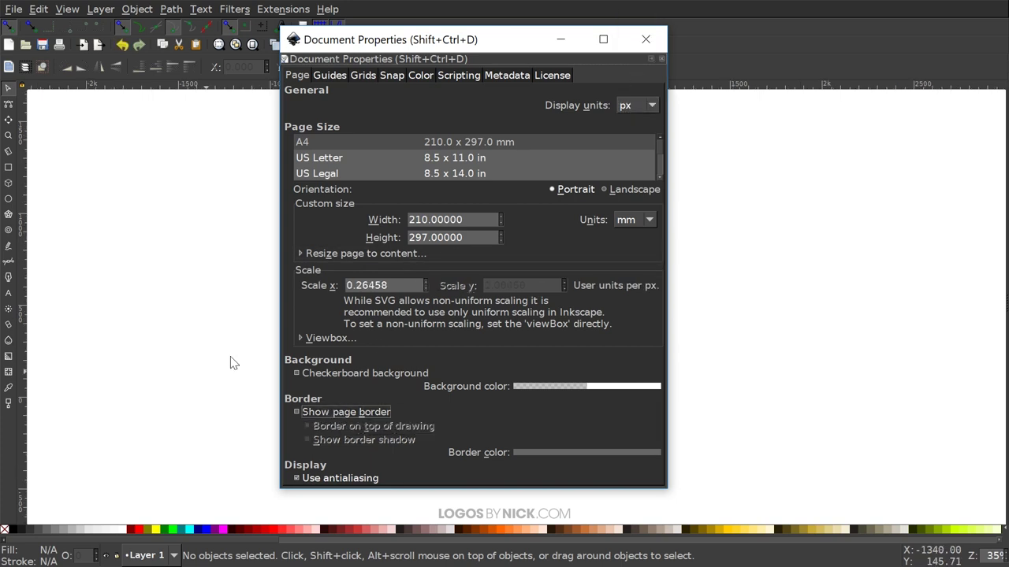
{"action": "left_click", "coordinate": [645, 38]}
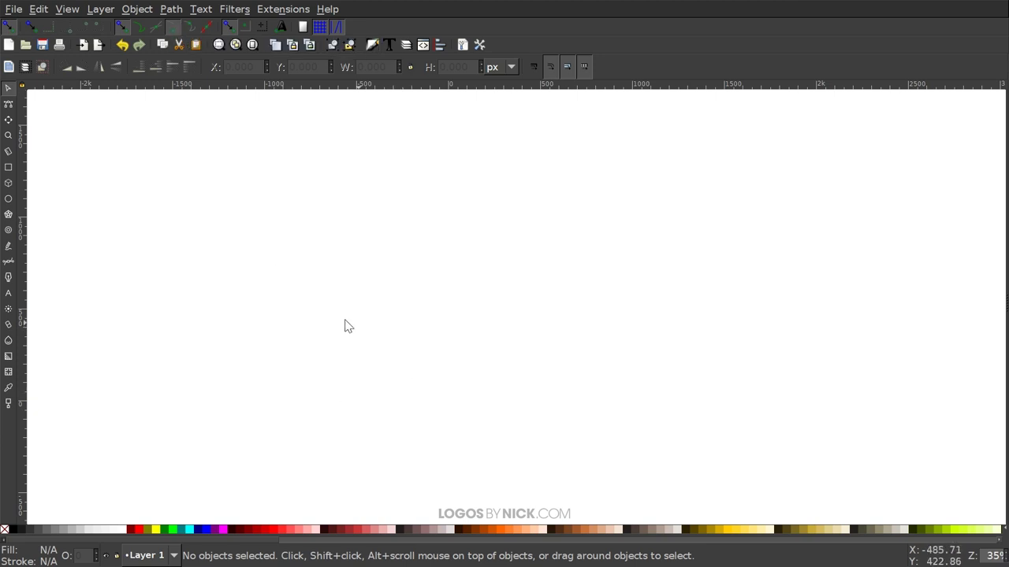
Step: Open the Align and Distribute settings with alignment relative to Last selected, and open Fill and Stroke as well
{"action": "left_click", "coordinate": [441, 45]}
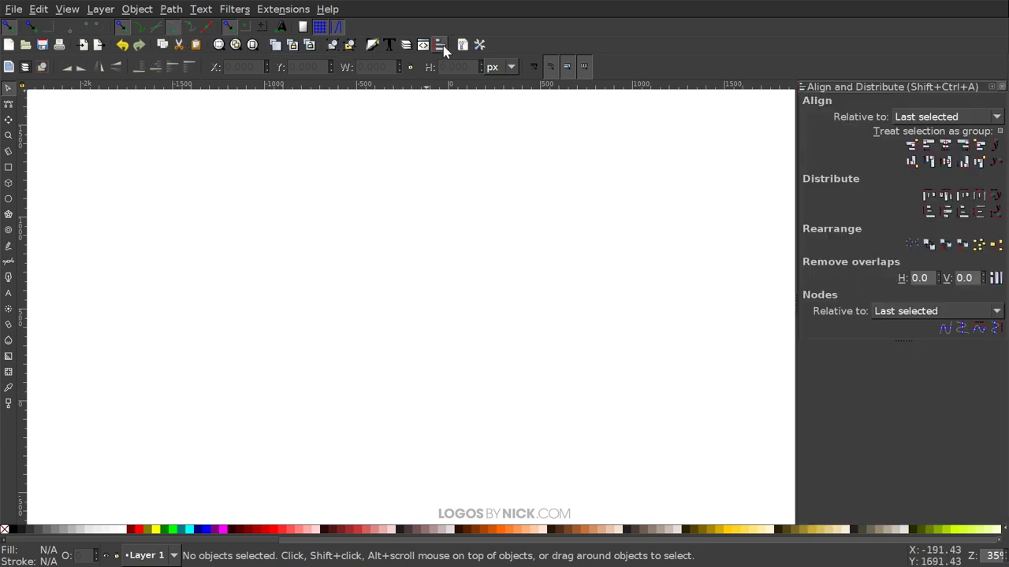
{"action": "left_click", "coordinate": [919, 118]}
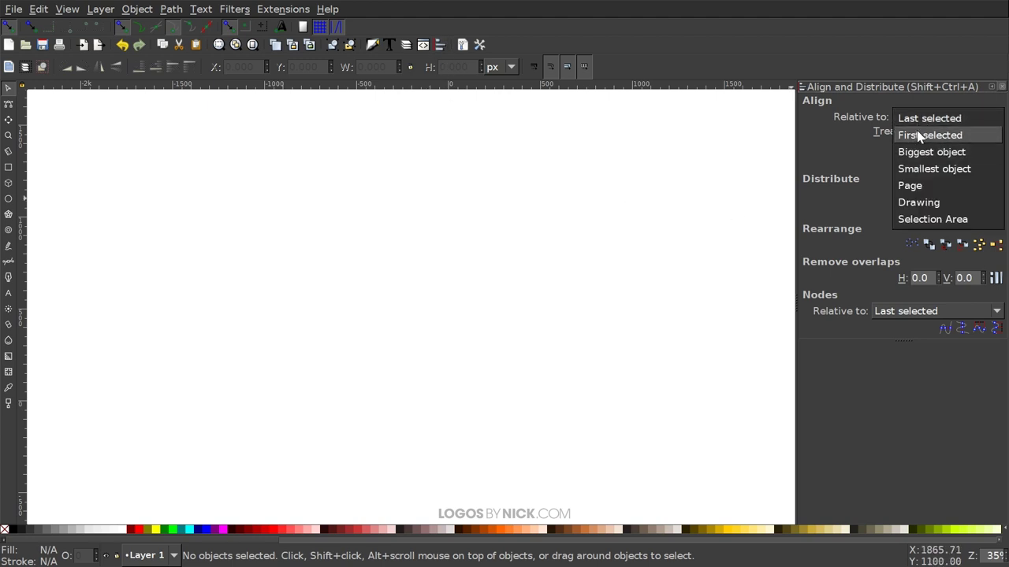
{"action": "left_click", "coordinate": [924, 119]}
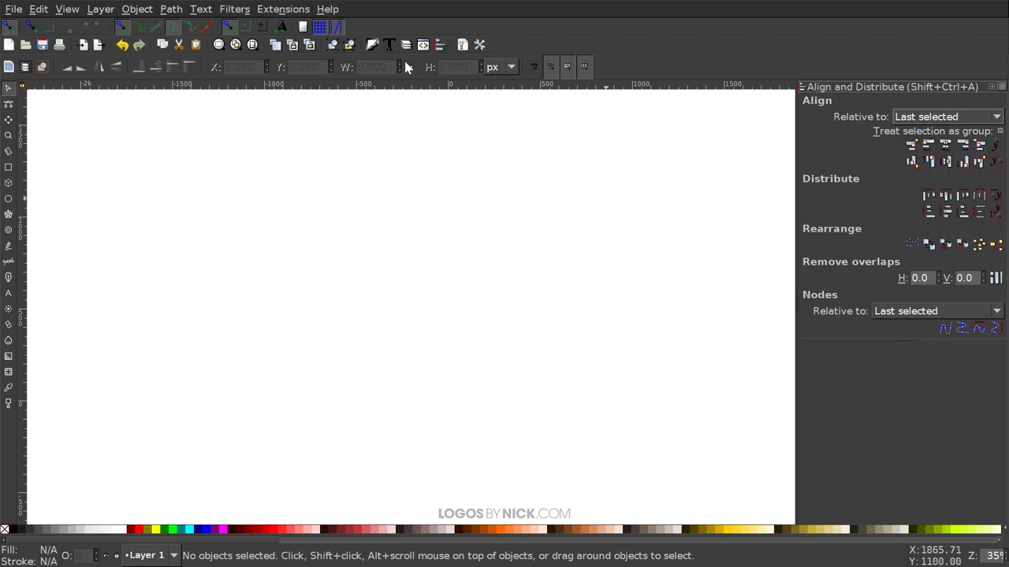
{"action": "left_click", "coordinate": [372, 45]}
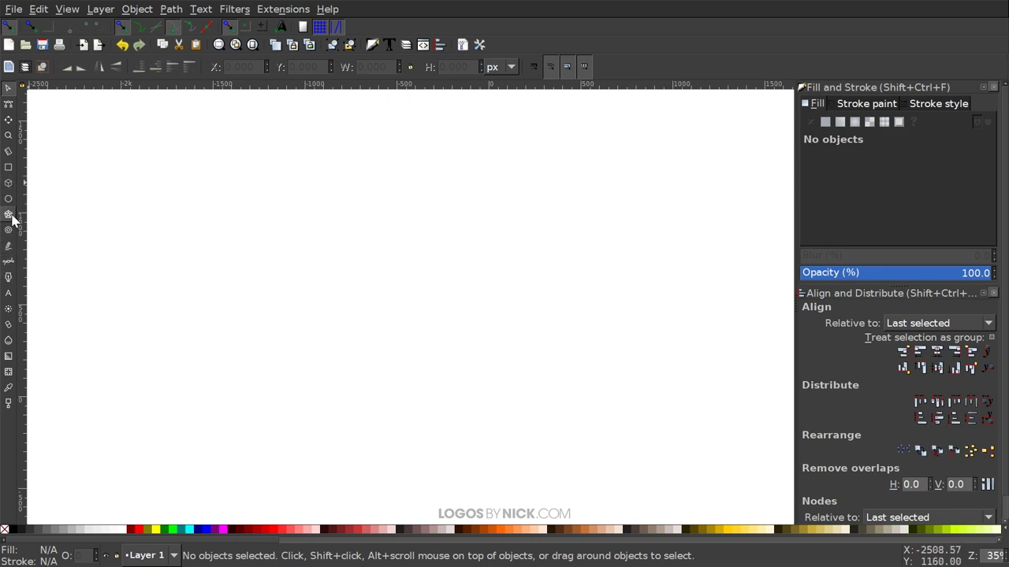
Step: Draw an upright six-cornered polygon about 945 px wide and 1091 px high with a corner pointing straight up
{"action": "left_click", "coordinate": [9, 215]}
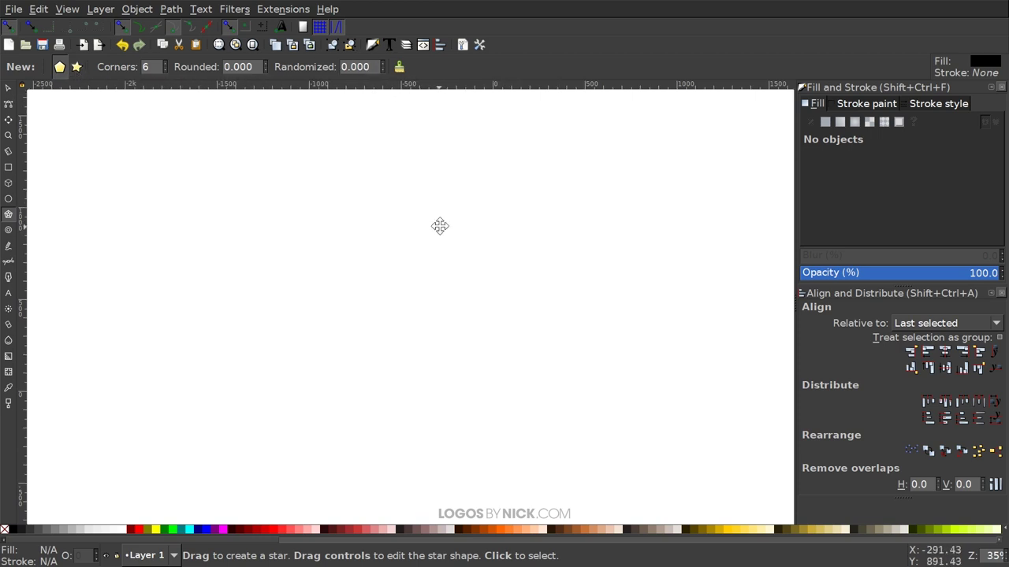
{"action": "key", "text": "ctrl"}
{"action": "mouse_move", "coordinate": [429, 281]}
{"action": "left_mouse_down"}
{"action": "mouse_move", "coordinate": [473, 311]}
{"action": "mouse_move", "coordinate": [538, 328]}
{"action": "mouse_move", "coordinate": [522, 345]}
{"action": "mouse_move", "coordinate": [514, 335]}
{"action": "mouse_move", "coordinate": [535, 343]}
{"action": "left_mouse_up"}
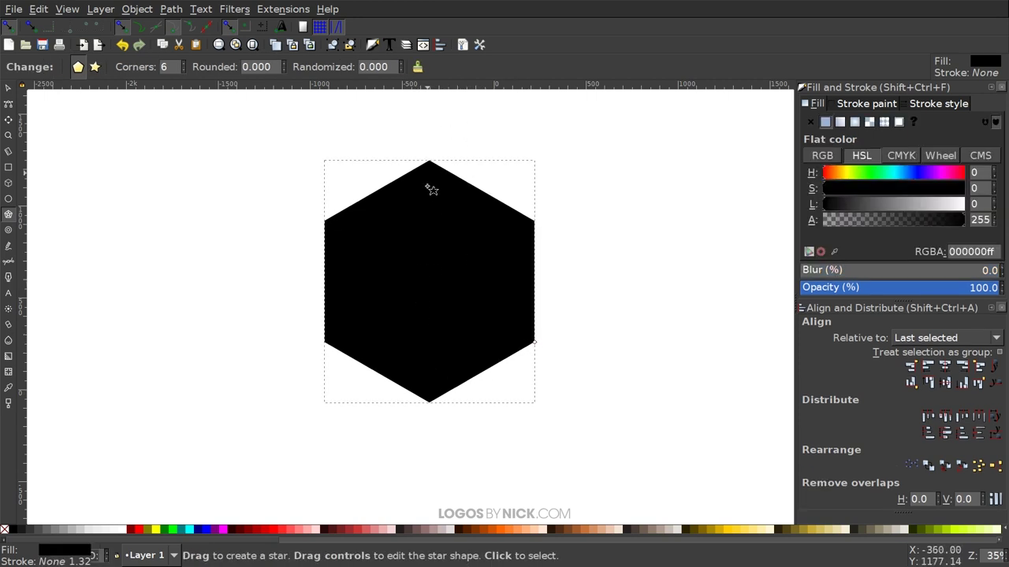
{"action": "key", "text": "ctrl"}
{"action": "key", "text": "ctrl+z"}
{"action": "left_click_drag", "start_coordinate": [400, 281], "coordinate": [486, 342]}
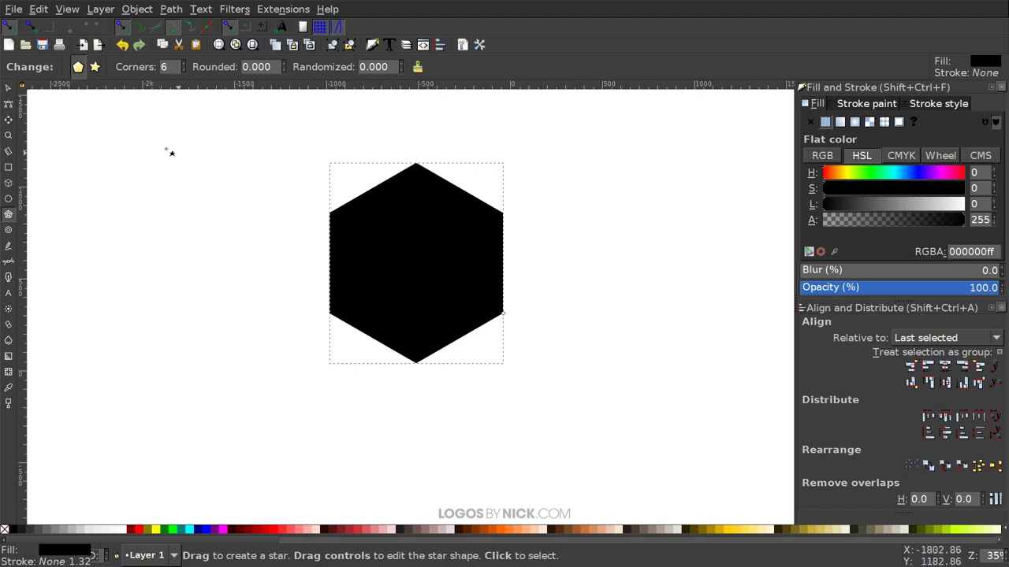
{"action": "scroll", "coordinate": [528, 261], "scroll_direction": "up", "scroll_amount": 1}
Step: Lower the black hexagon's opacity to about 49% and shift it slightly up and to the left
{"action": "left_click", "coordinate": [8, 89]}
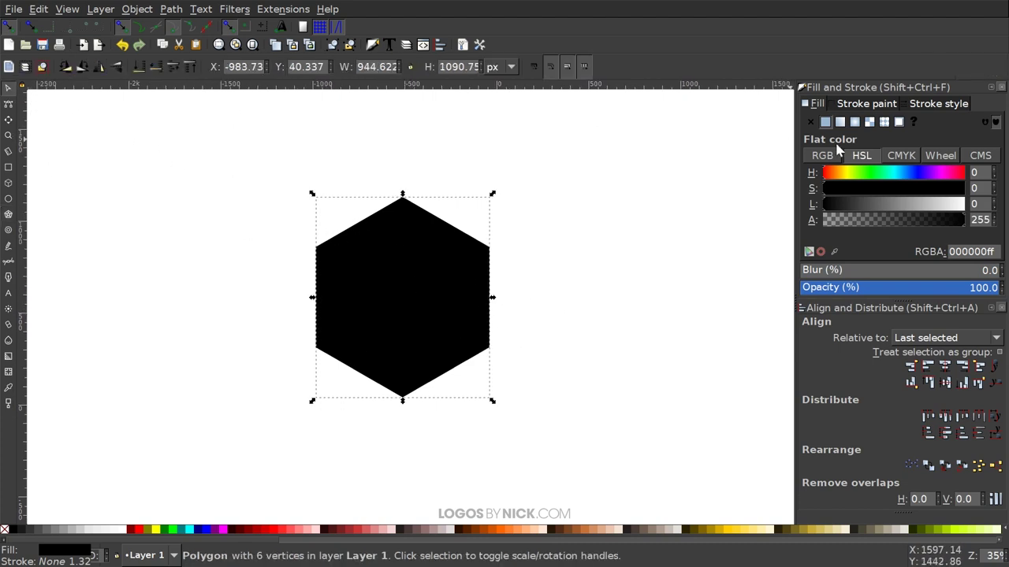
{"action": "left_click", "coordinate": [896, 289]}
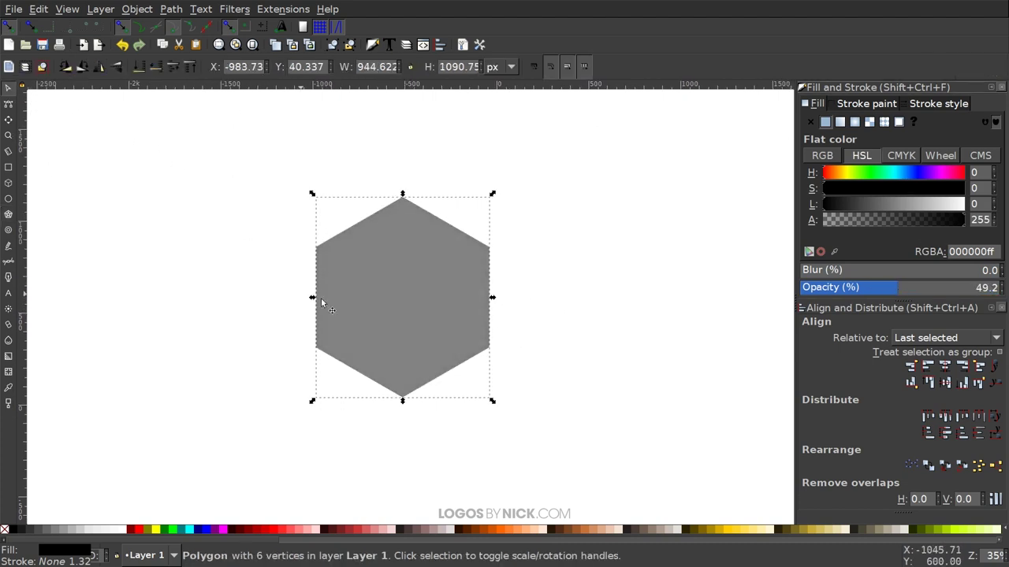
{"action": "left_click_drag", "start_coordinate": [414, 214], "coordinate": [409, 205]}
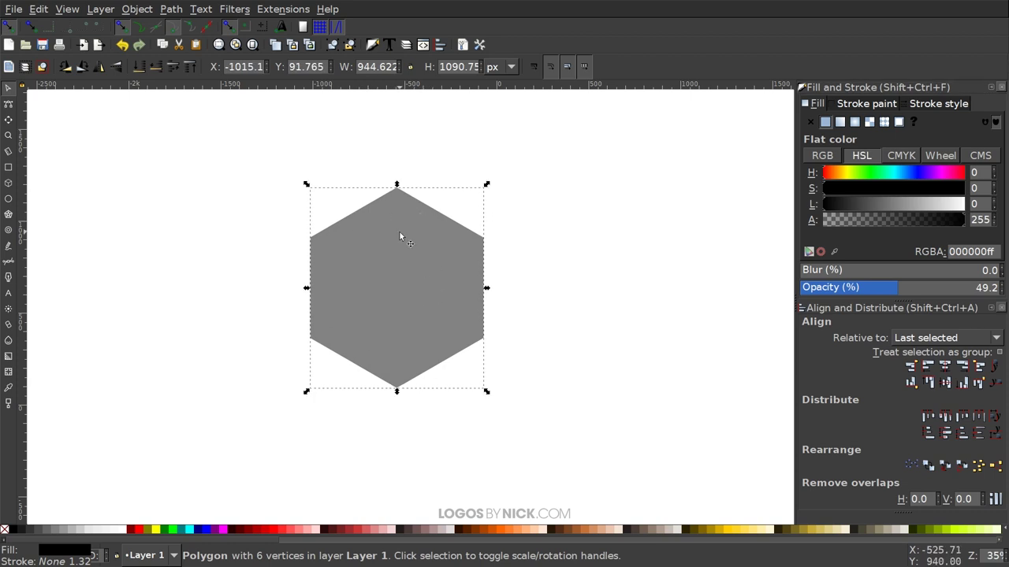
Step: Duplicate the semi-transparent hexagon and fill the copy with red (ff0000)
{"action": "right_click", "coordinate": [400, 232]}
{"action": "left_click", "coordinate": [437, 325]}
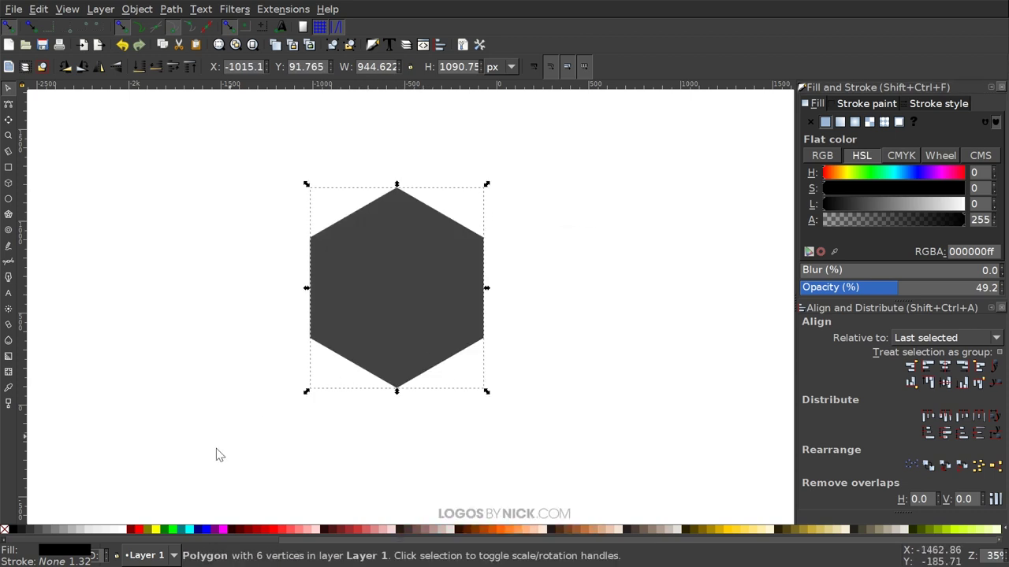
{"action": "left_click", "coordinate": [140, 530]}
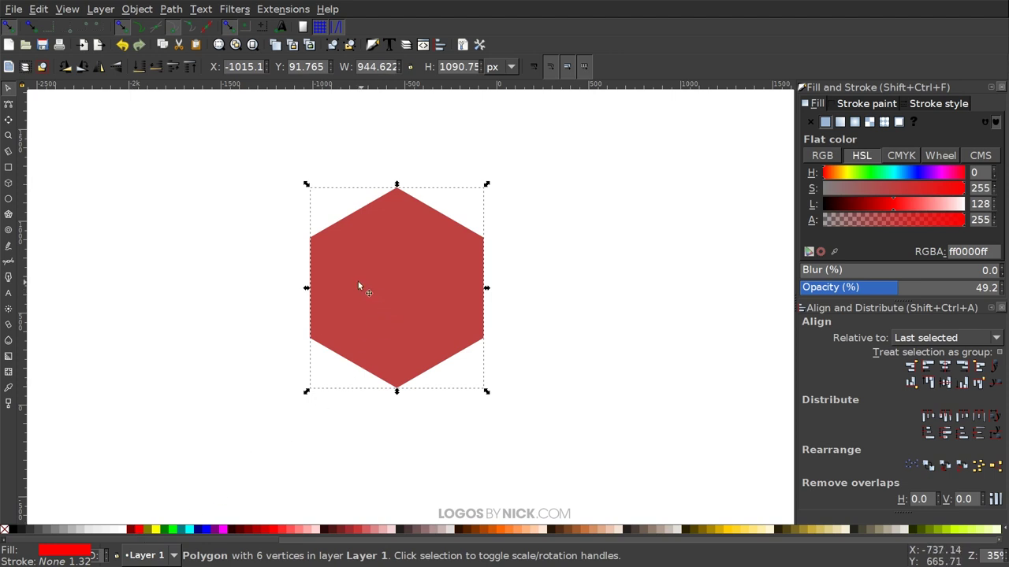
Step: Move the red hexagon above the black one, snapping its lower-left corner to the black hexagon's upper-left corner
{"action": "left_click_drag", "start_coordinate": [358, 286], "coordinate": [606, 276]}
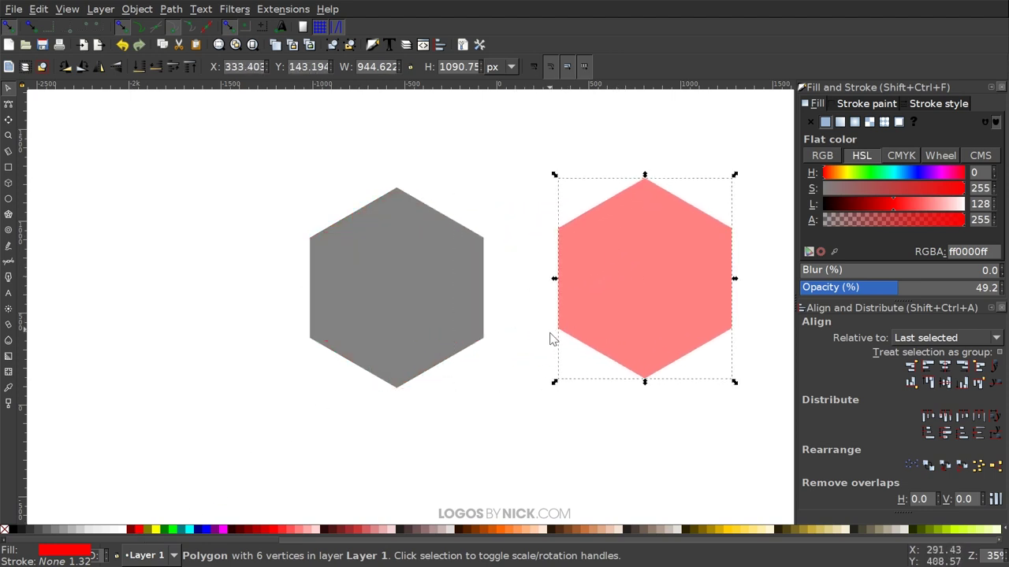
{"action": "left_click_drag", "start_coordinate": [569, 336], "coordinate": [313, 238]}
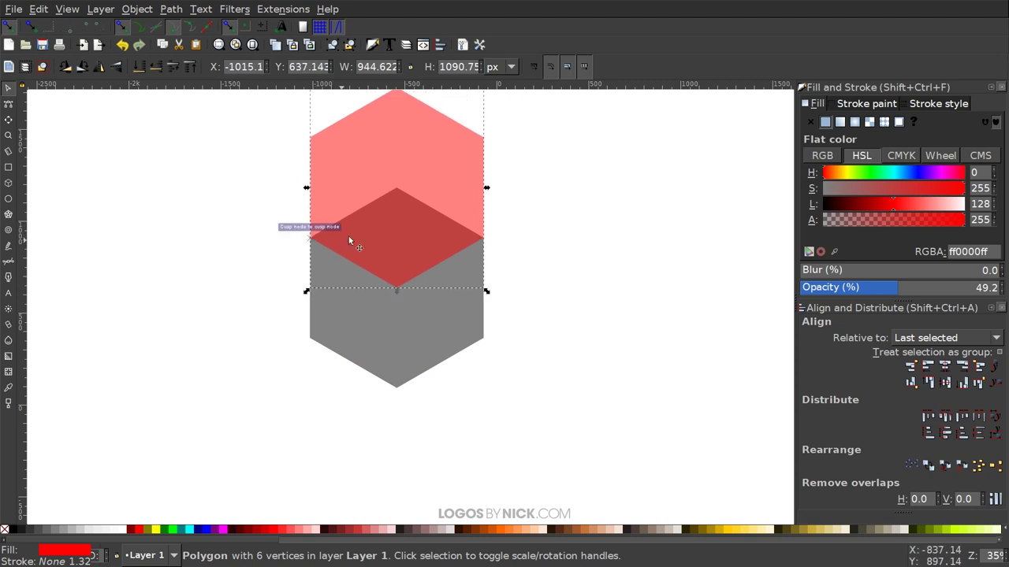
{"action": "scroll", "coordinate": [501, 280], "scroll_direction": "up", "scroll_amount": 1}
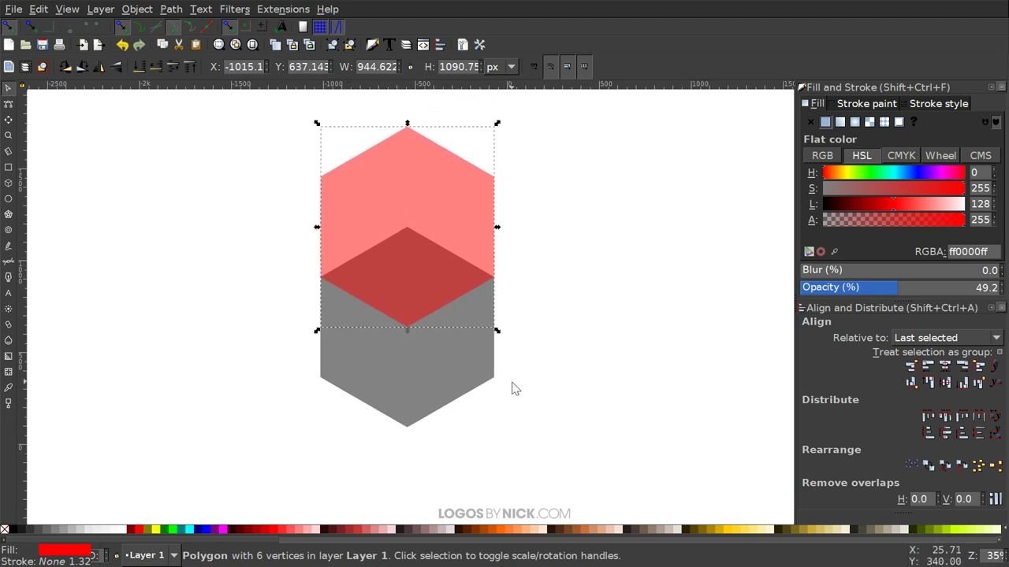
{"action": "mouse_move", "coordinate": [500, 296]}
{"action": "left_mouse_down"}
{"action": "mouse_move", "coordinate": [578, 419]}
{"action": "mouse_move", "coordinate": [480, 383]}
{"action": "mouse_move", "coordinate": [457, 391]}
{"action": "mouse_move", "coordinate": [481, 301]}
{"action": "left_mouse_up"}
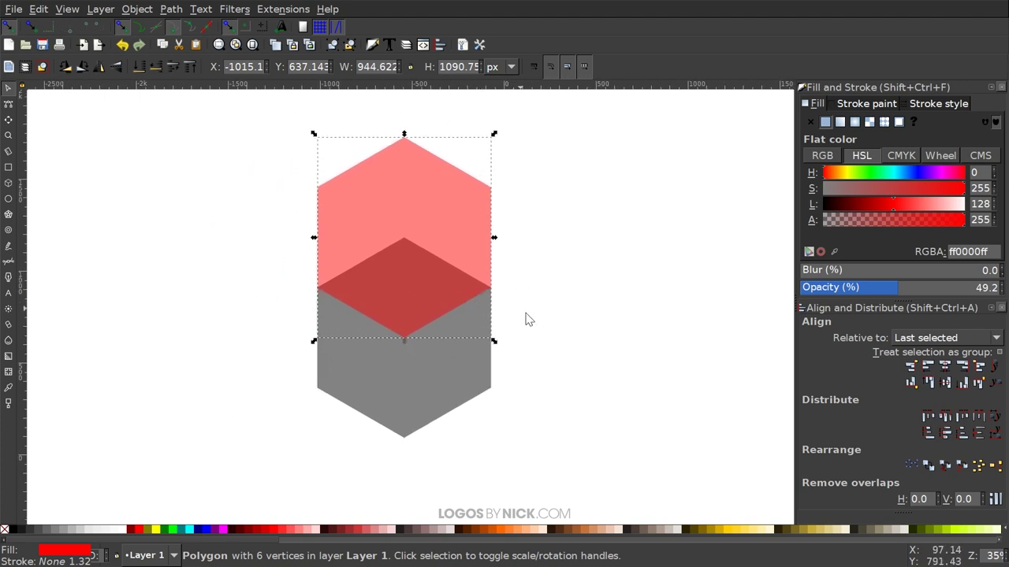
Step: Duplicate the red hexagon in green (00ff00) and snap the copy's upper-right corner to the red hexagon's bottom corner
{"action": "right_click", "coordinate": [412, 189]}
{"action": "left_click", "coordinate": [461, 286]}
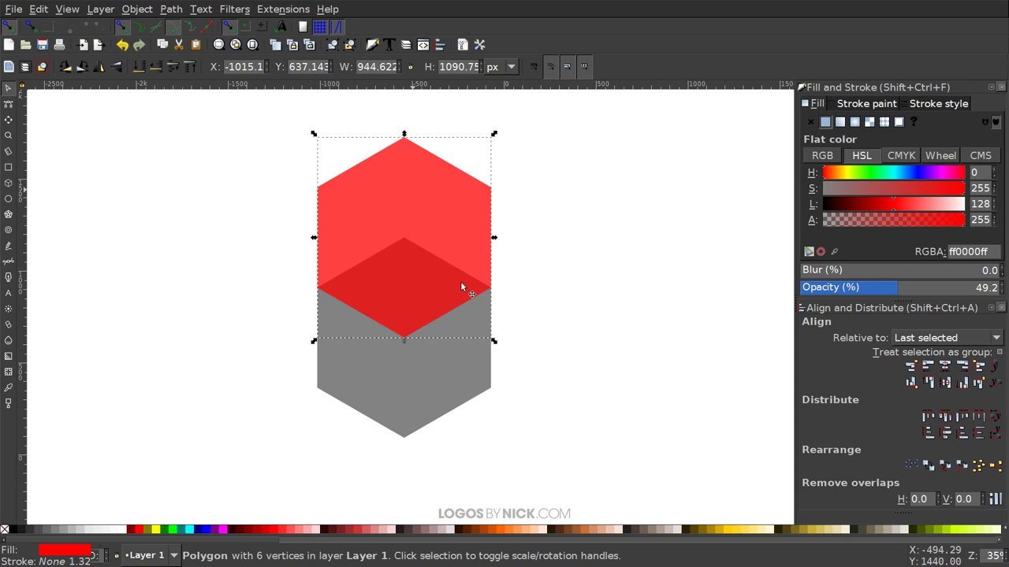
{"action": "left_click", "coordinate": [177, 529]}
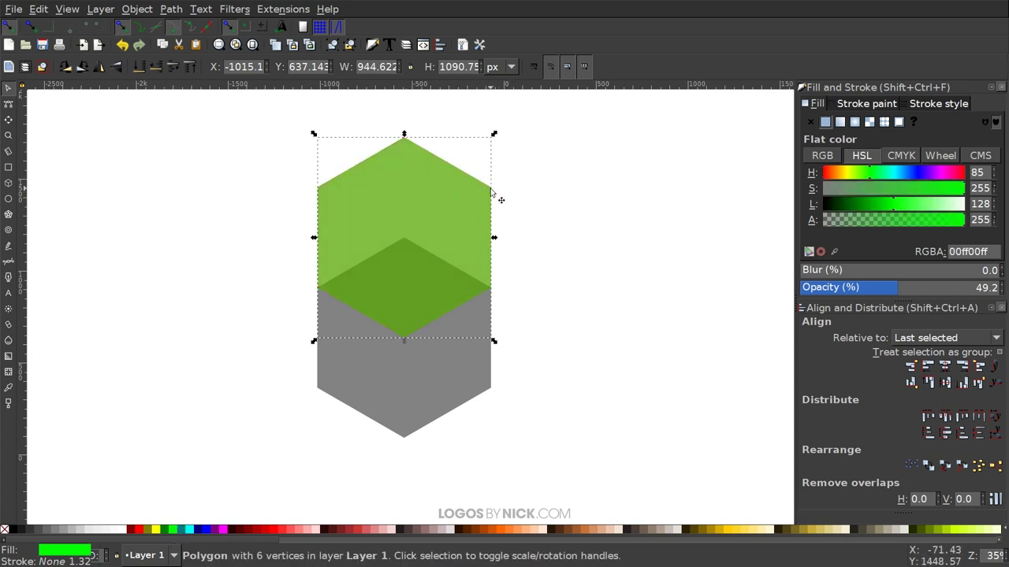
{"action": "left_click_drag", "start_coordinate": [491, 192], "coordinate": [403, 339]}
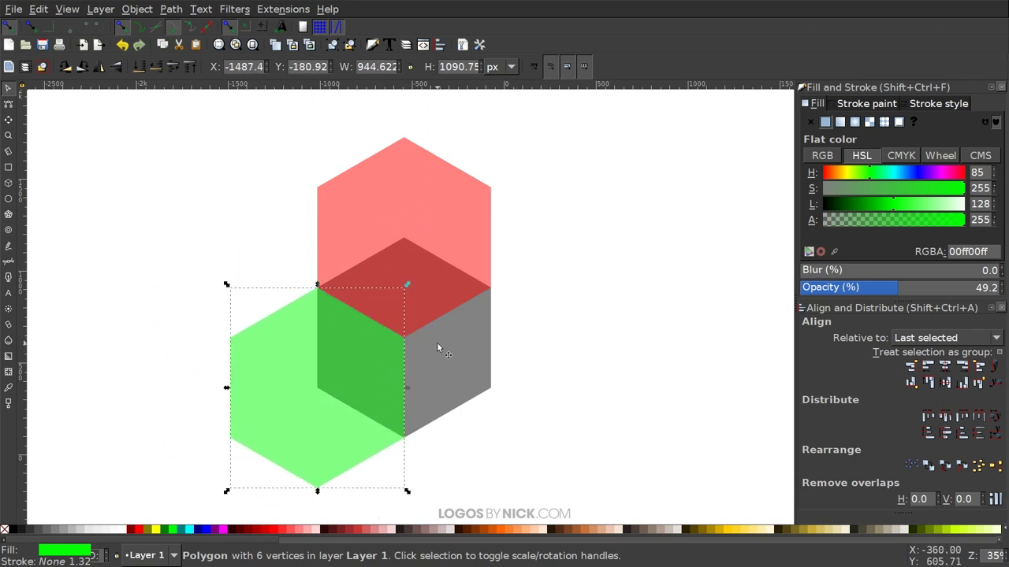
Step: Snap the black hexagon's upper-left corner to the red hexagon's bottom corner and fill it with blue (0000ff)
{"action": "left_click_drag", "start_coordinate": [438, 346], "coordinate": [697, 309]}
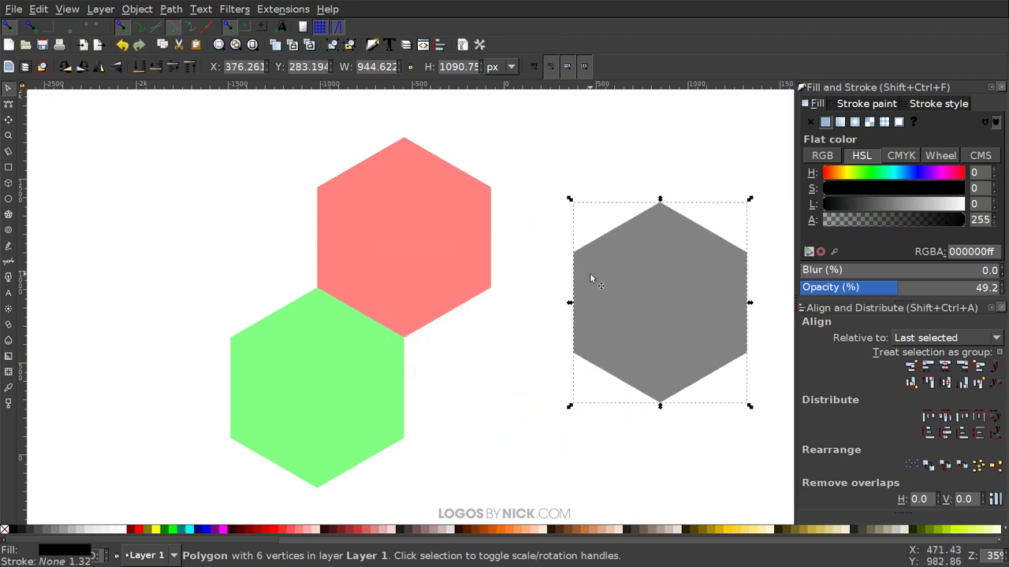
{"action": "left_click_drag", "start_coordinate": [590, 277], "coordinate": [411, 342]}
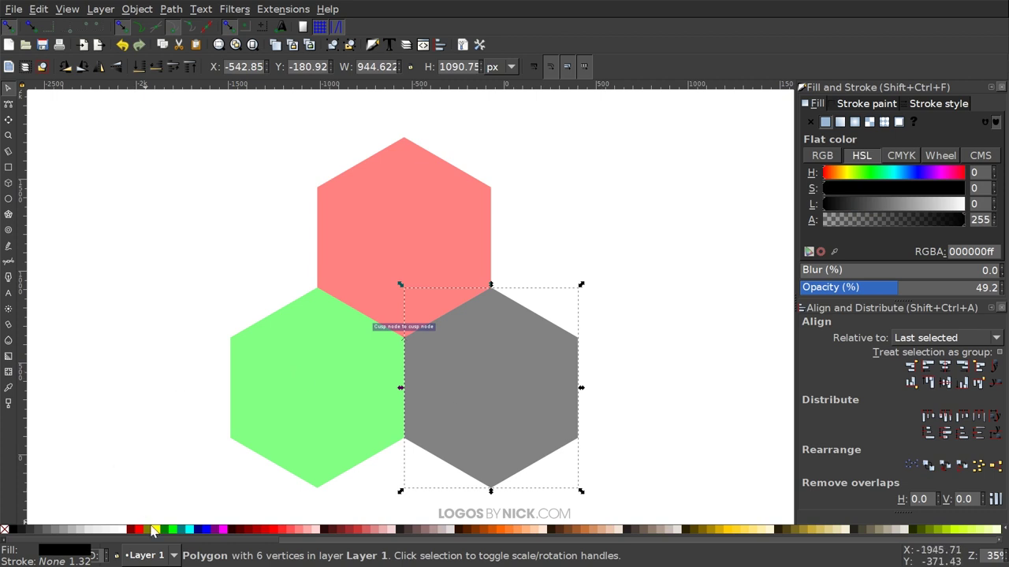
{"action": "left_click", "coordinate": [208, 531]}
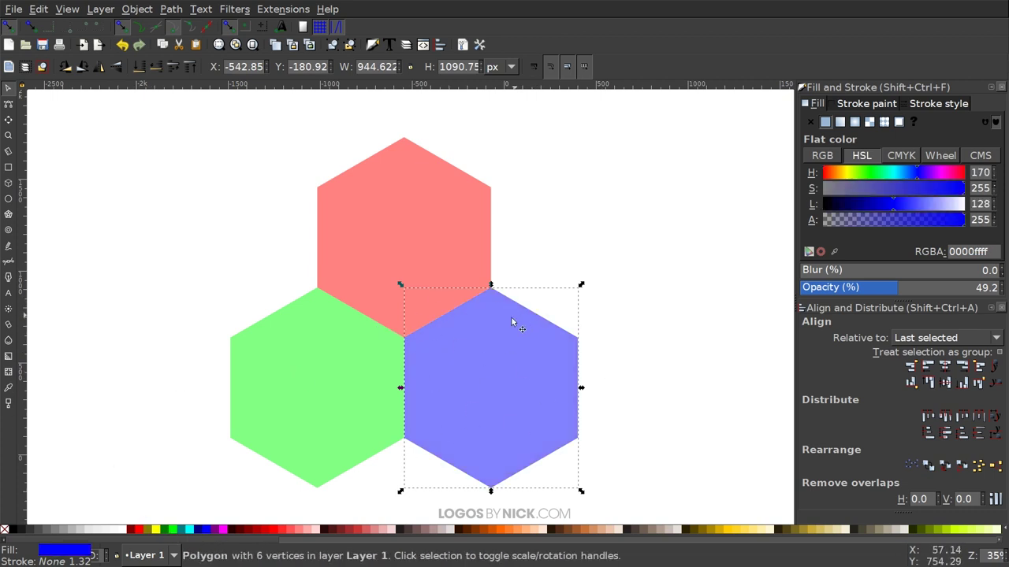
Step: Duplicate the blue hexagon in black and snap the copy's upper-left corner to the red hexagon's lower-left corner
{"action": "right_click", "coordinate": [497, 333]}
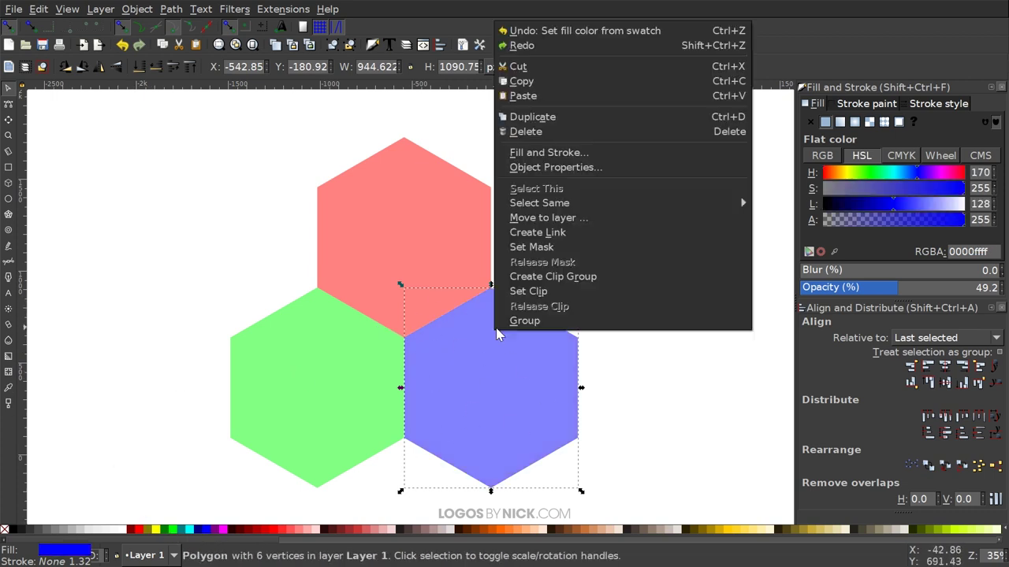
{"action": "left_click", "coordinate": [533, 117]}
{"action": "left_click", "coordinate": [16, 529]}
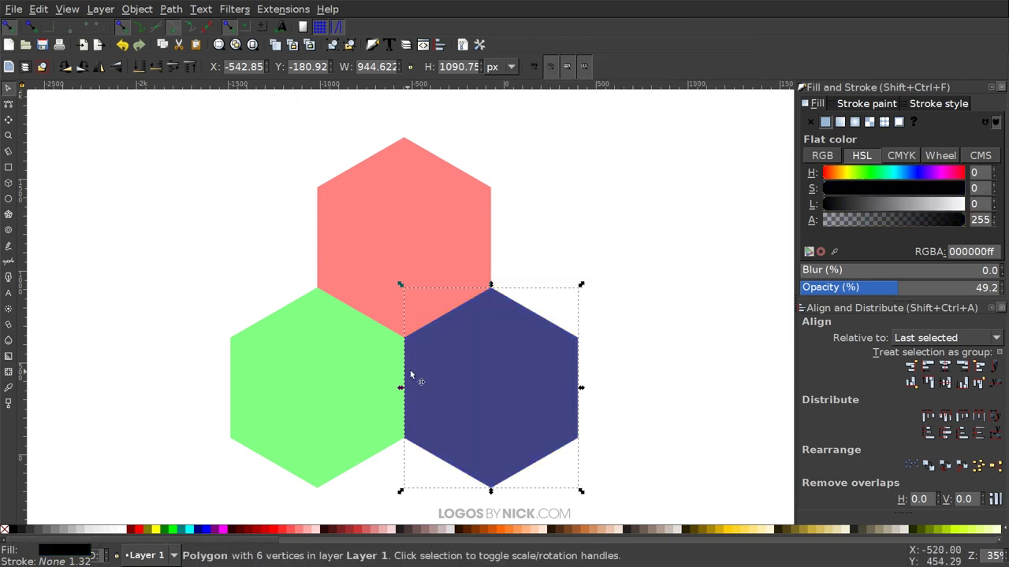
{"action": "left_click_drag", "start_coordinate": [407, 342], "coordinate": [320, 288]}
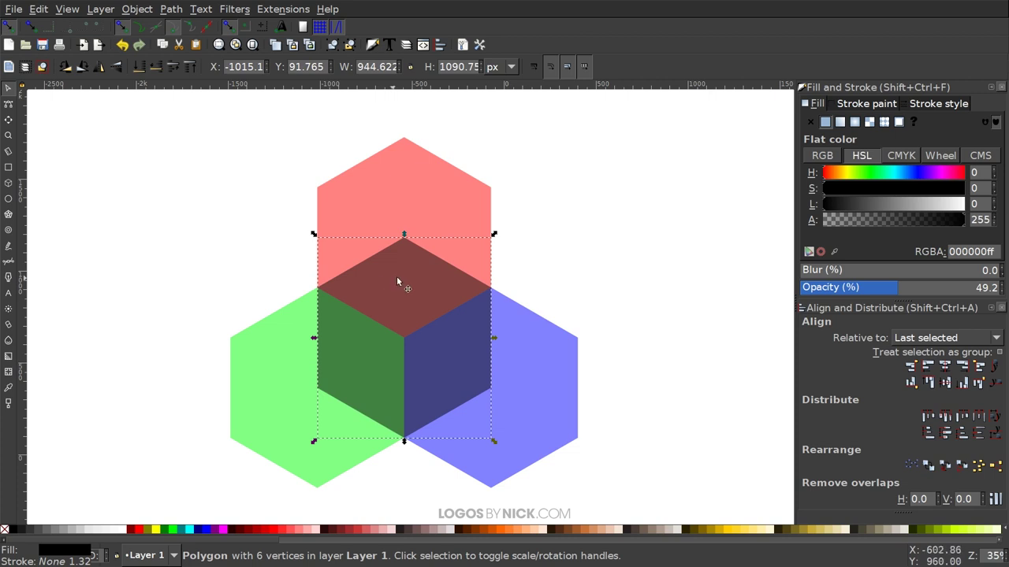
Step: Duplicate the central black hexagon and intersect the copy with the red hexagon to form the cube's top face
{"action": "right_click", "coordinate": [414, 290]}
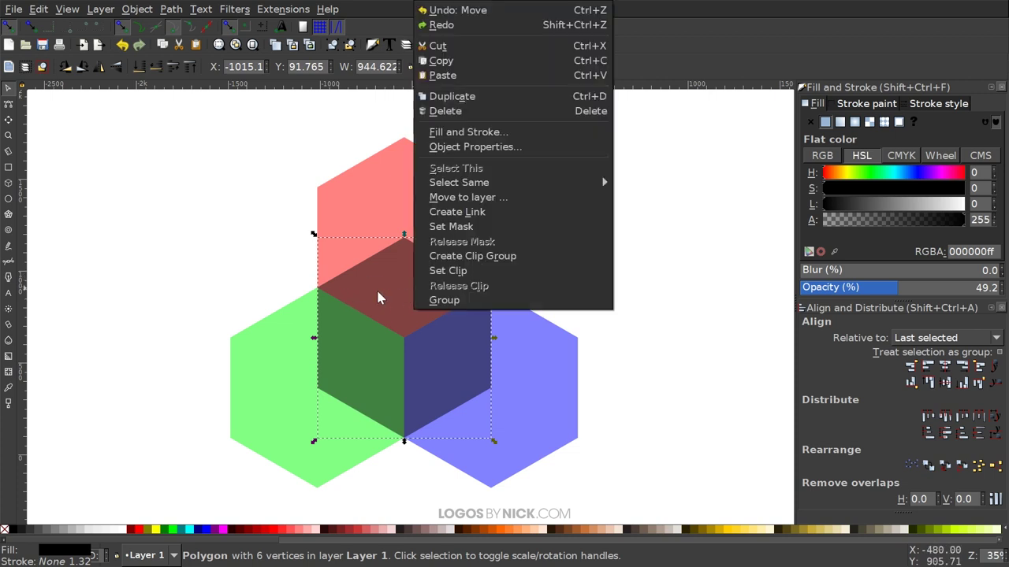
{"action": "left_click", "coordinate": [376, 302]}
{"action": "key", "text": "ctrl+d"}
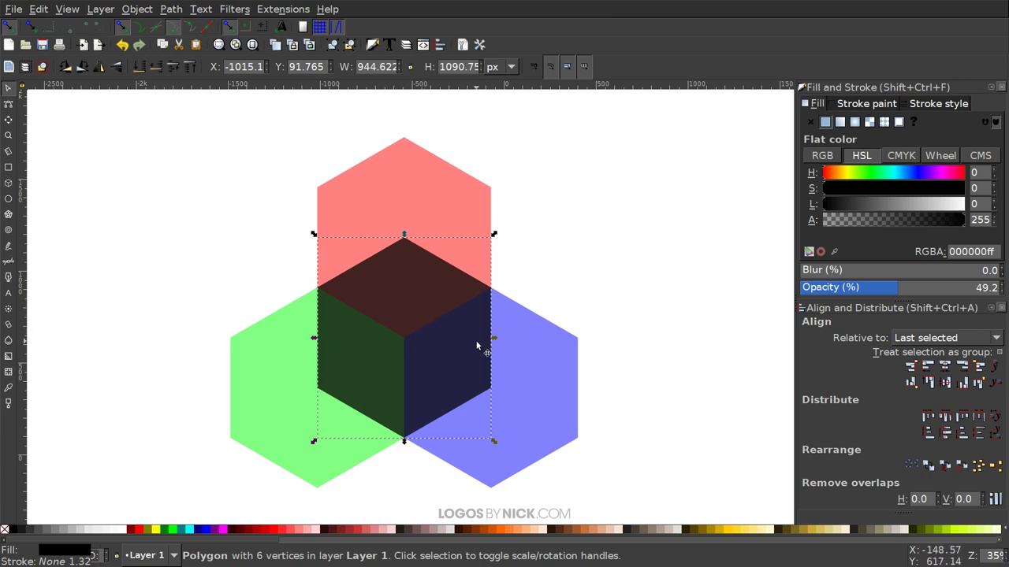
{"action": "key", "text": "shift"}
{"action": "left_click", "coordinate": [401, 174], "text": "shift"}
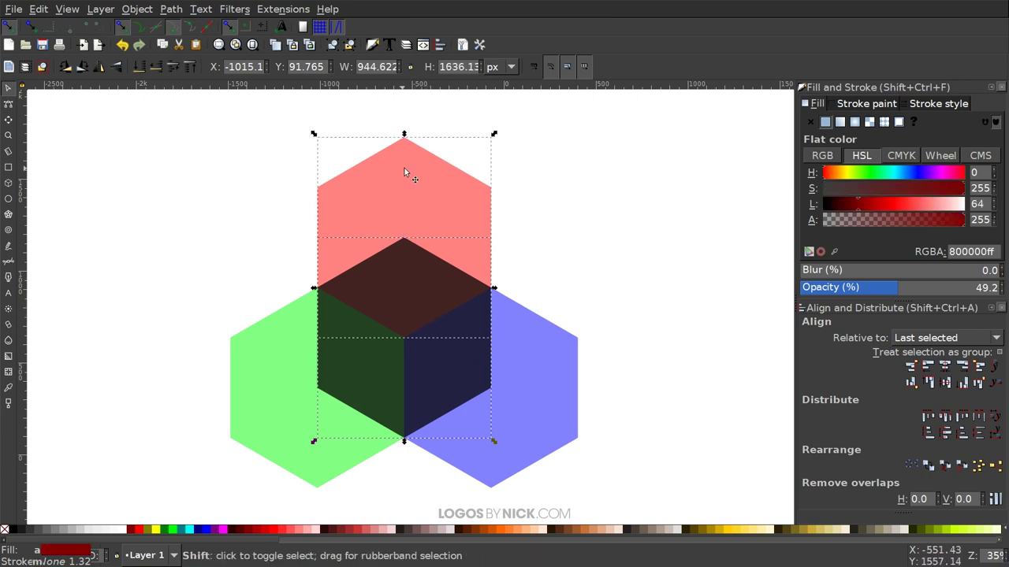
{"action": "left_click", "coordinate": [171, 9]}
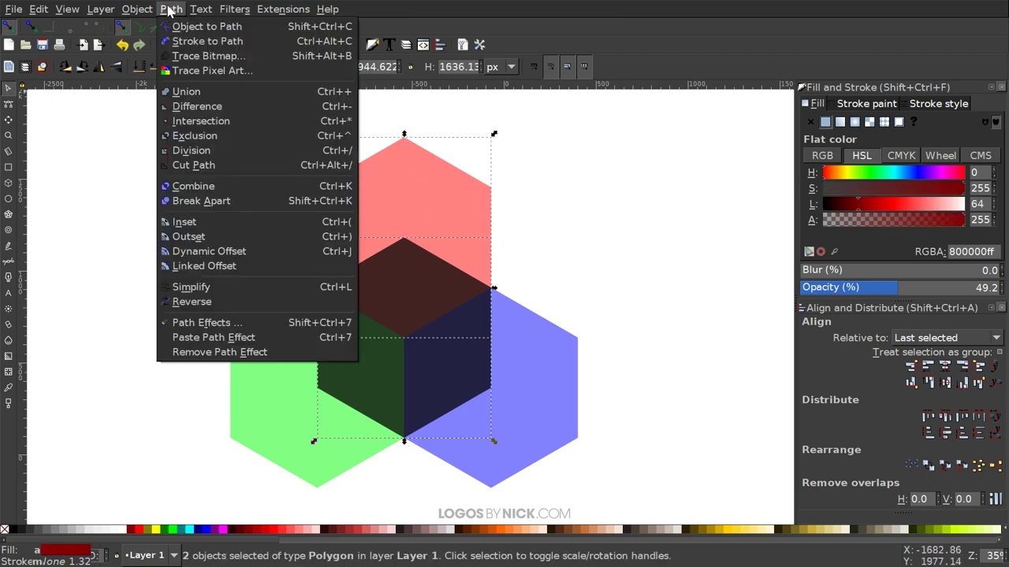
{"action": "left_click", "coordinate": [200, 121]}
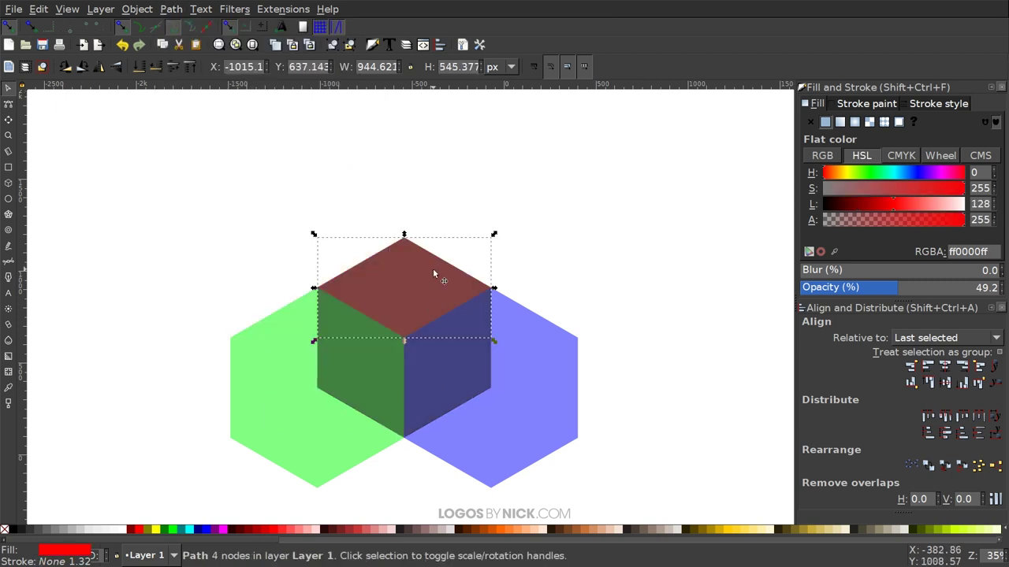
Step: Duplicate the central black hexagon and intersect the copy with the green hexagon to form the cube's left face
{"action": "left_click", "coordinate": [454, 290]}
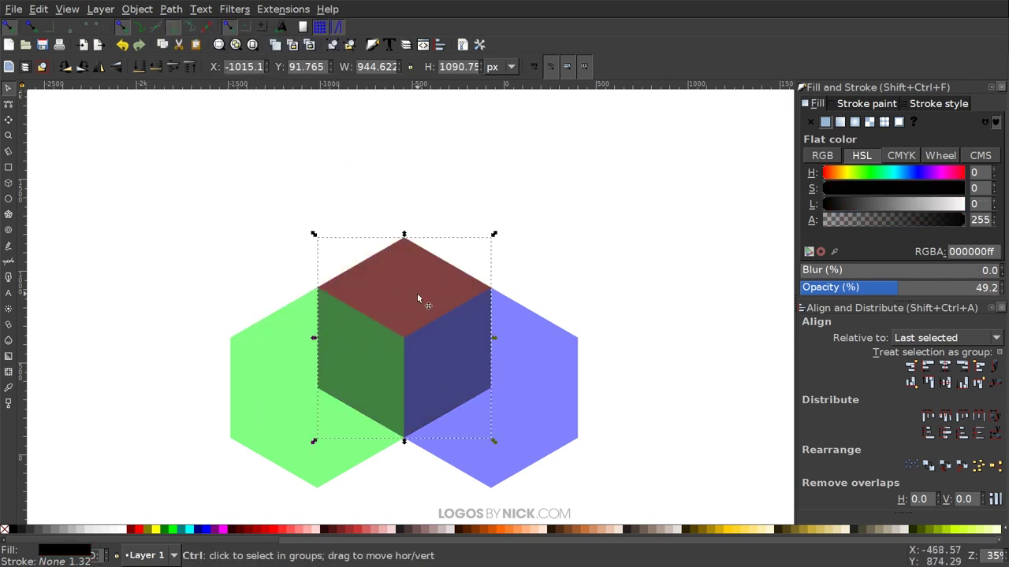
{"action": "key", "text": "Home"}
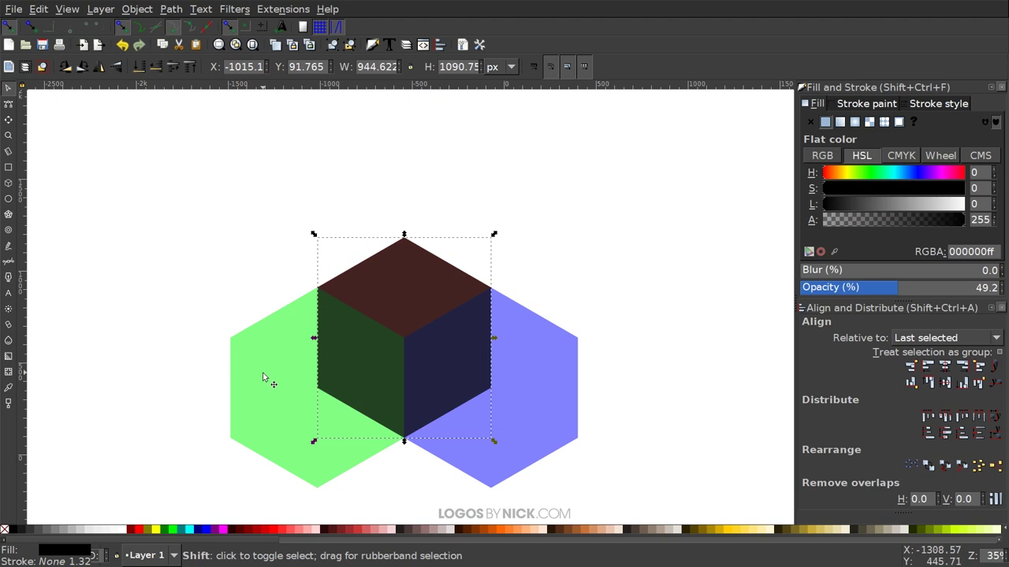
{"action": "left_click", "coordinate": [263, 347], "text": "shift"}
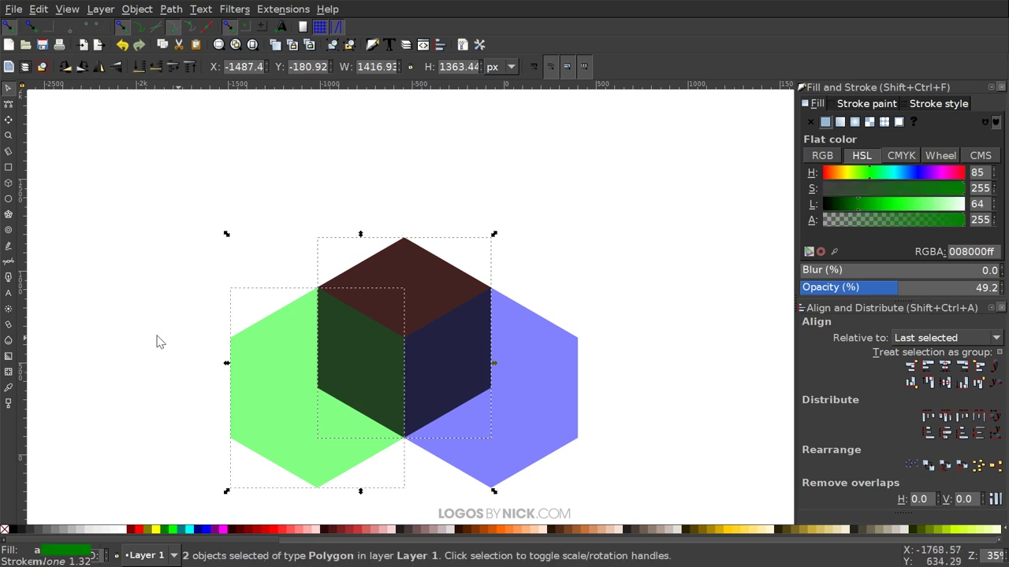
{"action": "left_click", "coordinate": [171, 9]}
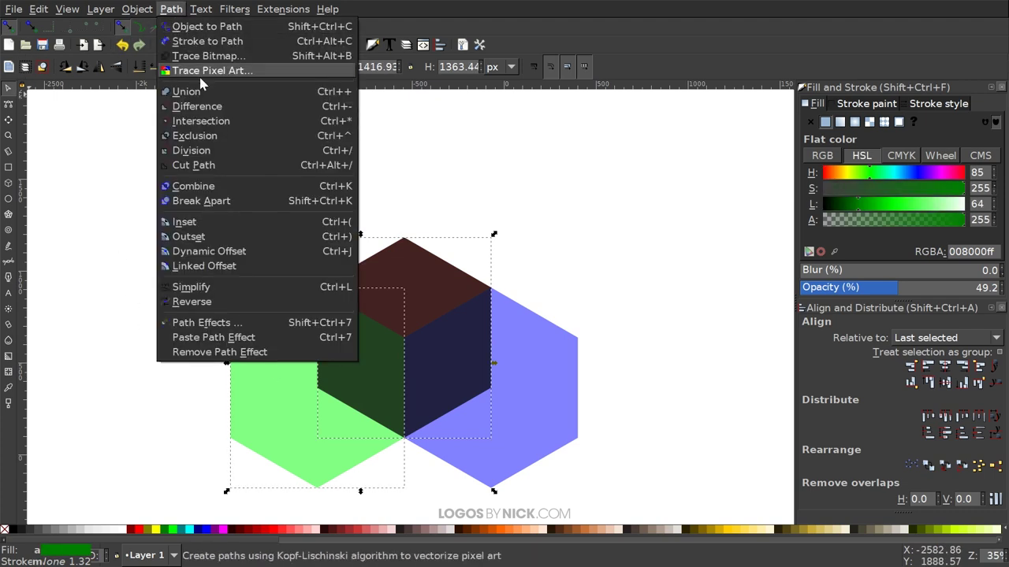
{"action": "left_click", "coordinate": [201, 121]}
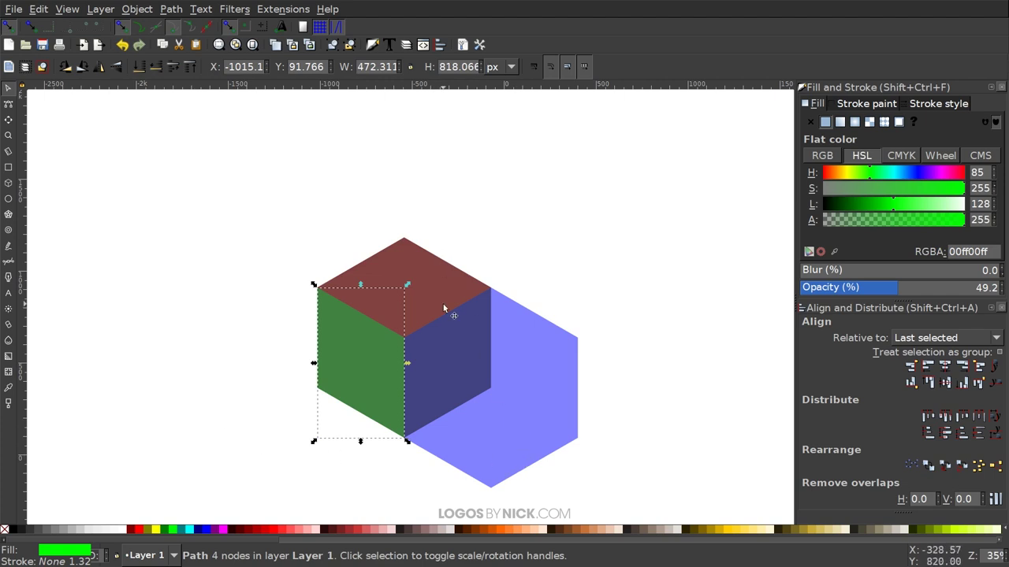
Step: Intersect the remaining central black hexagon with the blue hexagon to form the cube's right face
{"action": "left_click", "coordinate": [375, 257]}
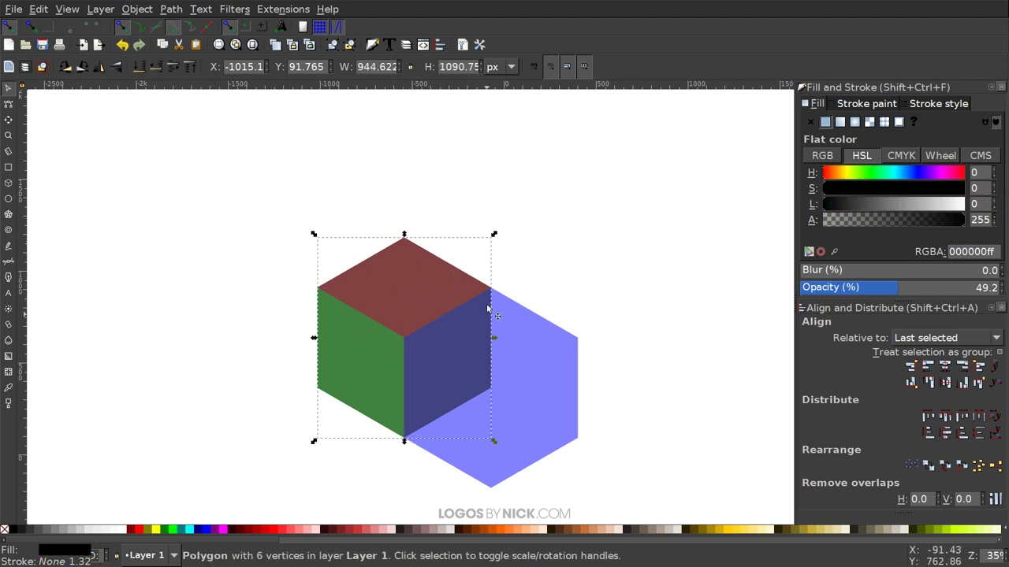
{"action": "left_click_drag", "start_coordinate": [488, 310], "coordinate": [201, 256]}
{"action": "key", "text": "ctrl+z"}
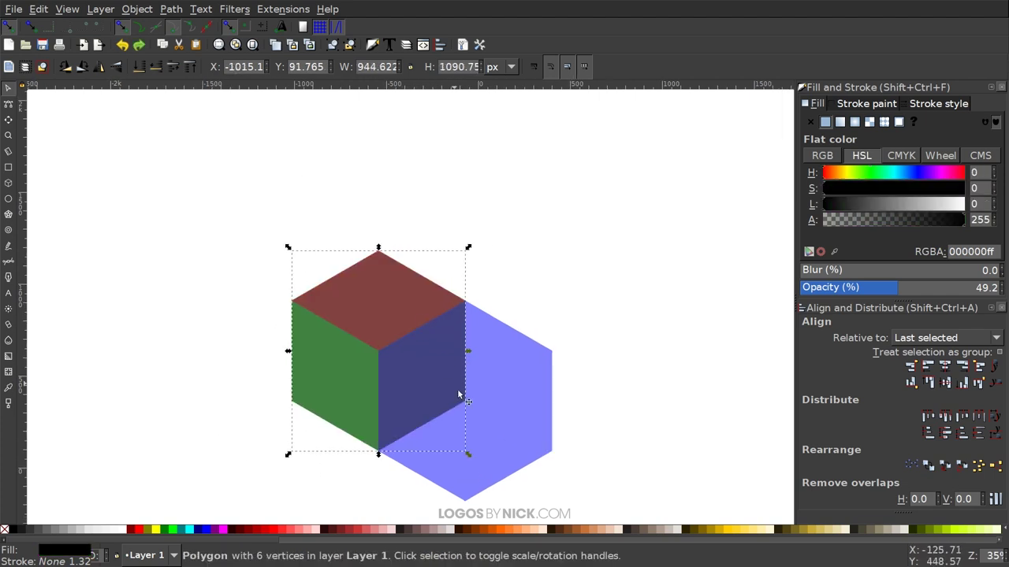
{"action": "left_click", "coordinate": [519, 349], "text": "shift"}
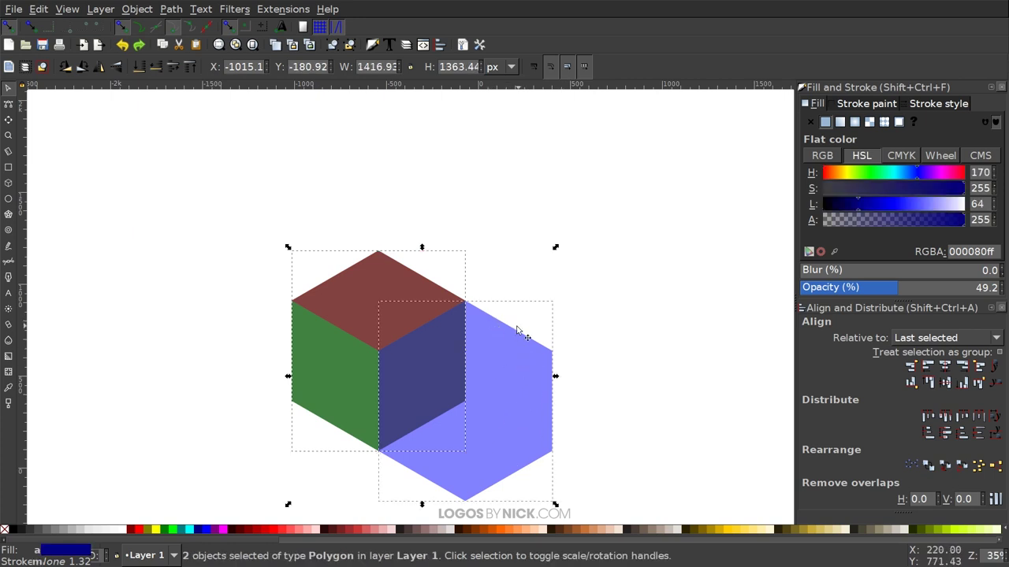
{"action": "left_click", "coordinate": [134, 9]}
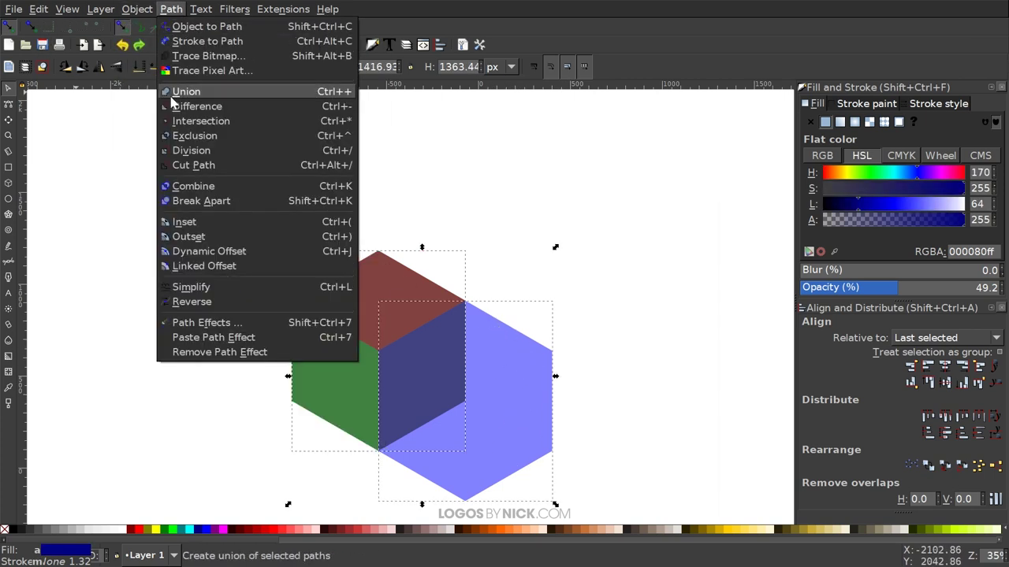
{"action": "left_click", "coordinate": [189, 119]}
Step: Group the red, green and blue cube faces into one object
{"action": "scroll", "coordinate": [480, 360], "scroll_direction": "down", "scroll_amount": 1}
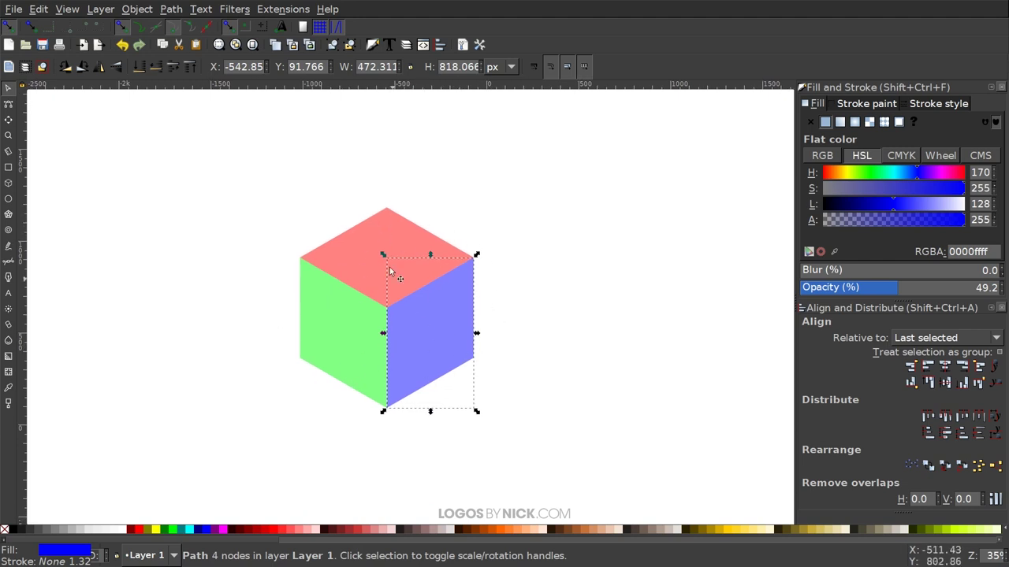
{"action": "scroll", "coordinate": [446, 310], "scroll_direction": "left", "scroll_amount": 1}
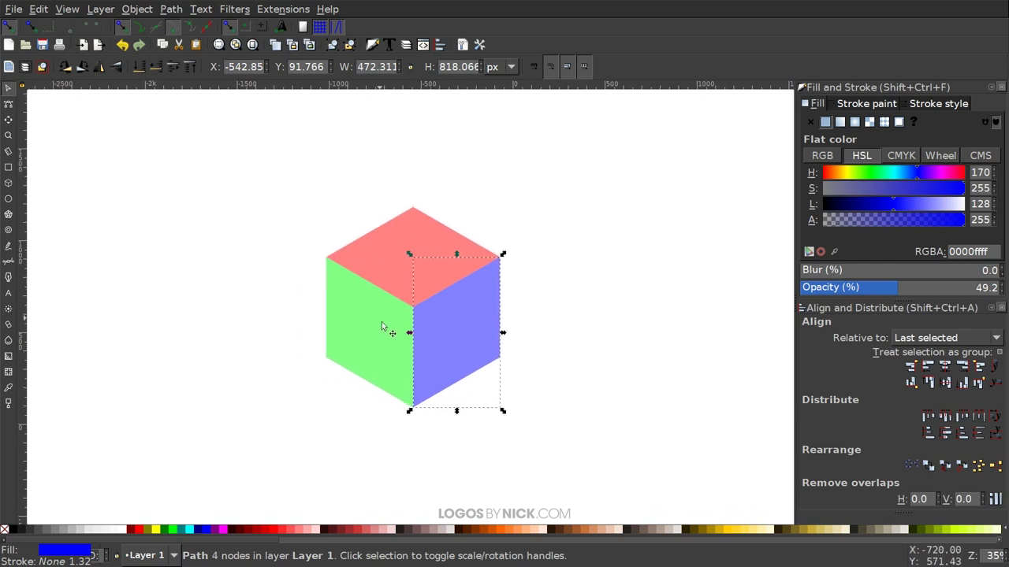
{"action": "left_click_drag", "start_coordinate": [629, 449], "coordinate": [221, 160]}
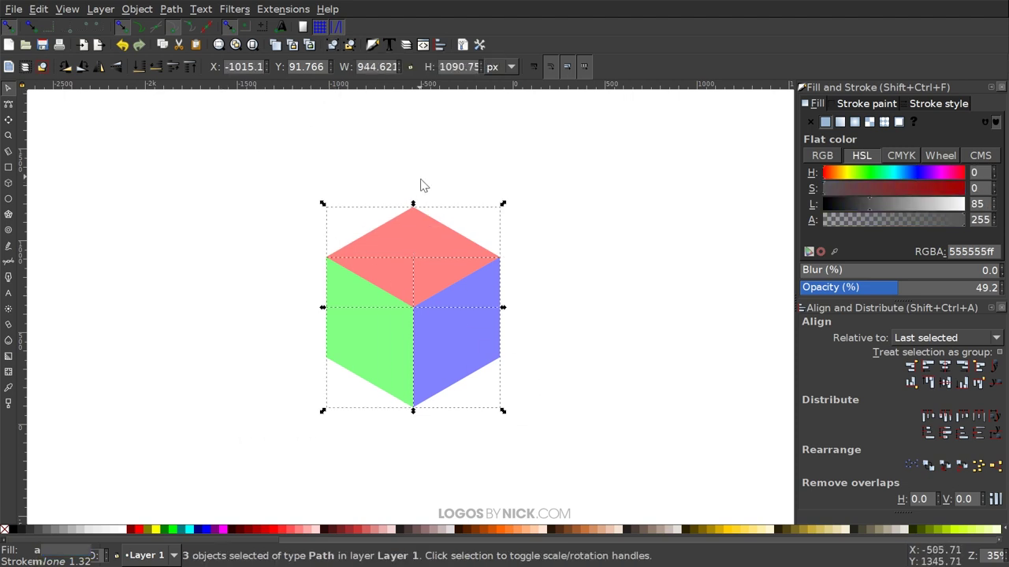
{"action": "key", "text": "ctrl"}
{"action": "key", "text": "ctrl+g"}
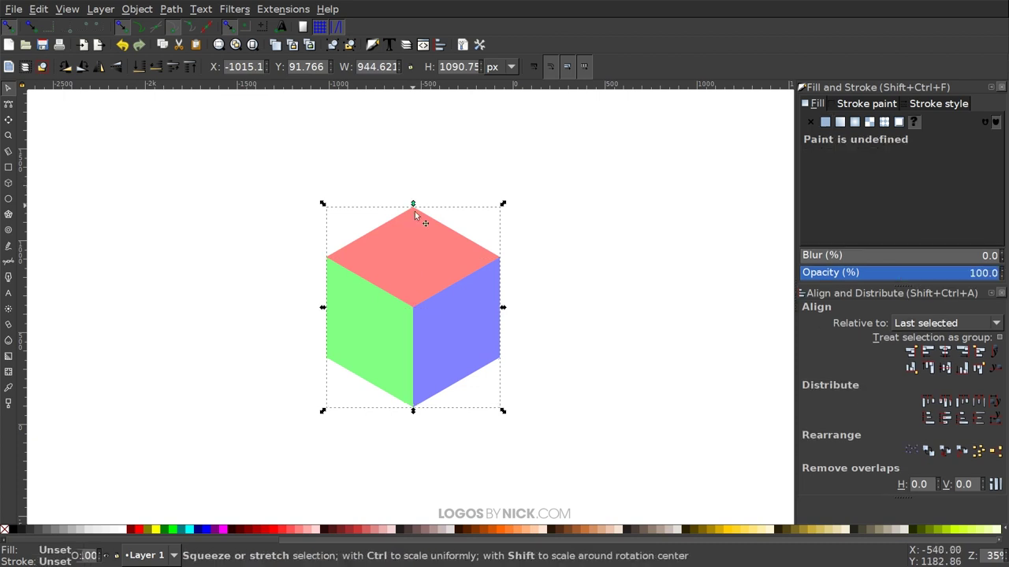
Step: Scale the grouped cube proportionally to a width of 600 px and reposition it near the middle of the canvas
{"action": "left_click_drag", "start_coordinate": [423, 300], "coordinate": [410, 295]}
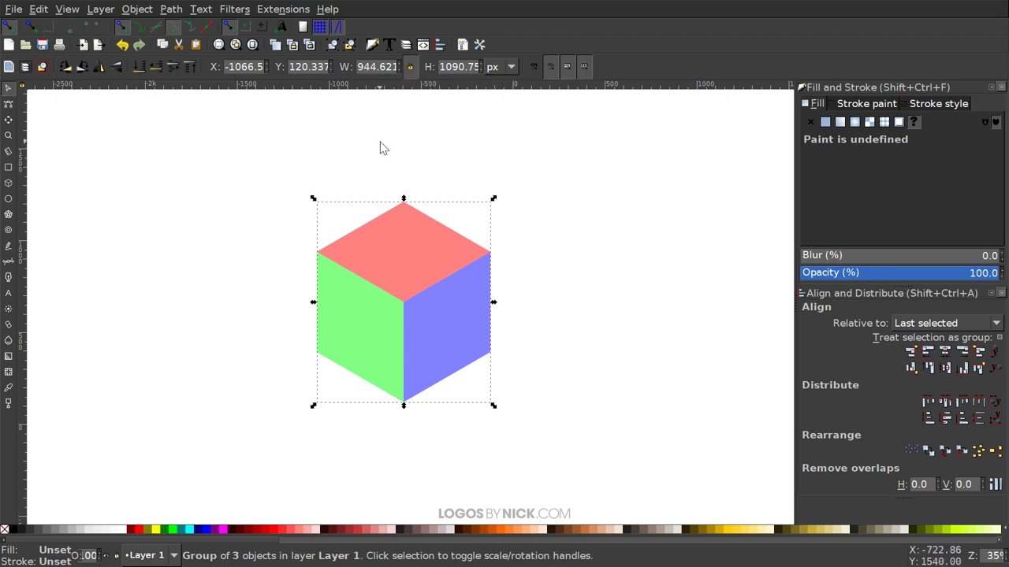
{"action": "double_click", "coordinate": [379, 69]}
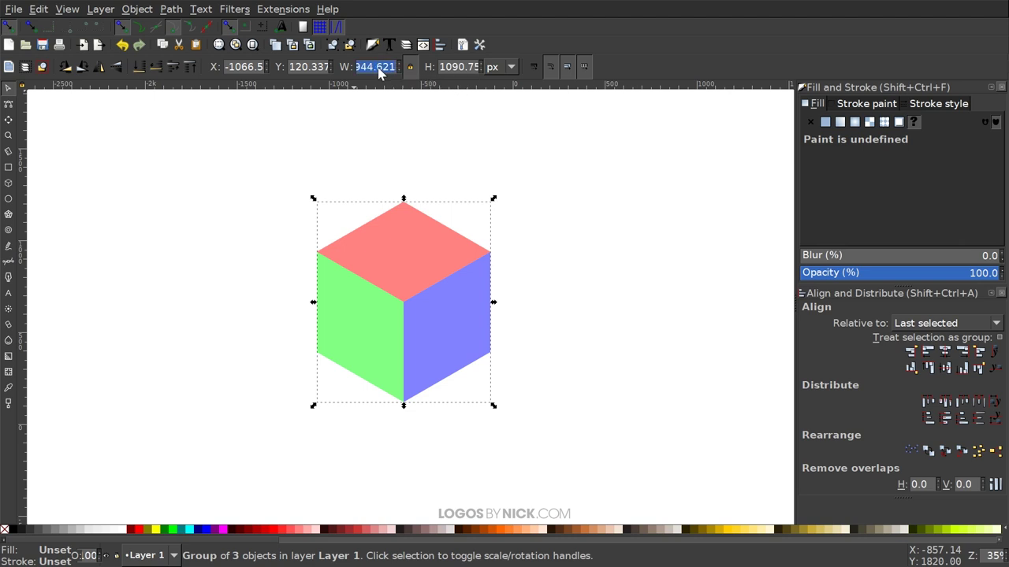
{"action": "type", "text": "600"}
{"action": "key", "text": "Return"}
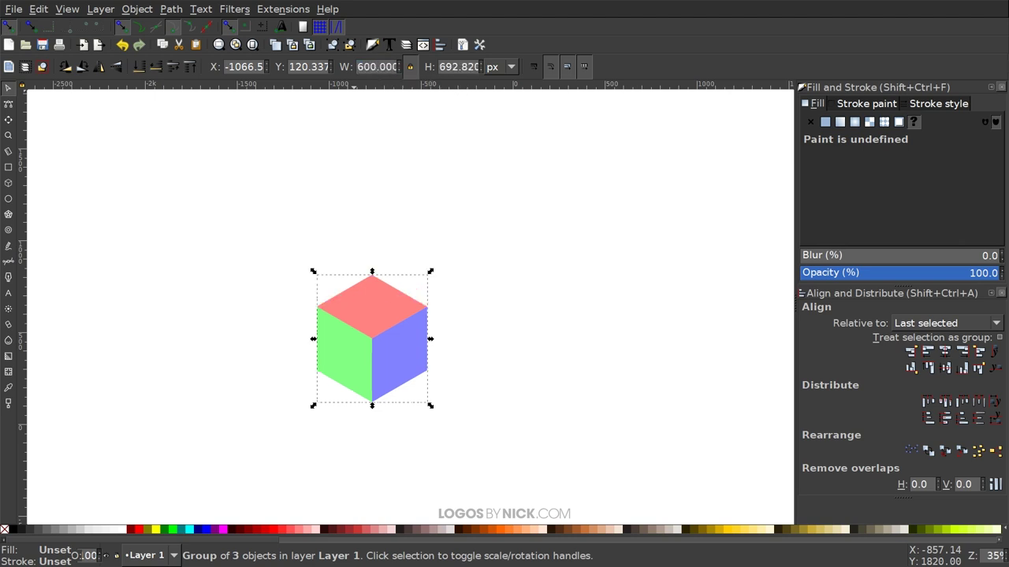
{"action": "left_click_drag", "start_coordinate": [377, 356], "coordinate": [398, 310]}
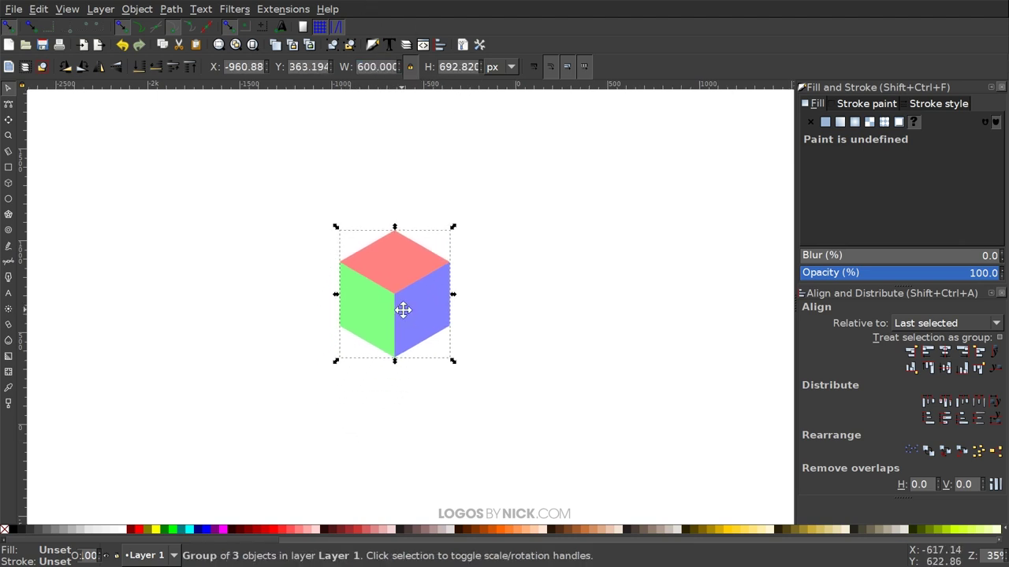
Step: Duplicate the grouped cube and flip the copy vertically
{"action": "scroll", "coordinate": [398, 310], "scroll_direction": "up", "scroll_amount": 3}
{"action": "scroll", "coordinate": [417, 308], "scroll_direction": "up", "scroll_amount": 1}
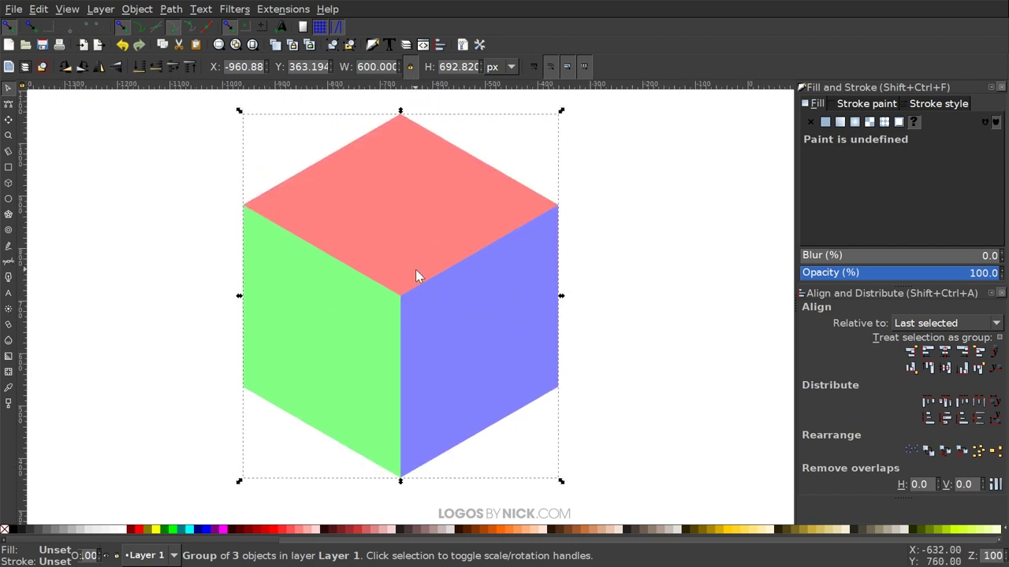
{"action": "scroll", "coordinate": [415, 279], "scroll_direction": "up", "scroll_amount": 1}
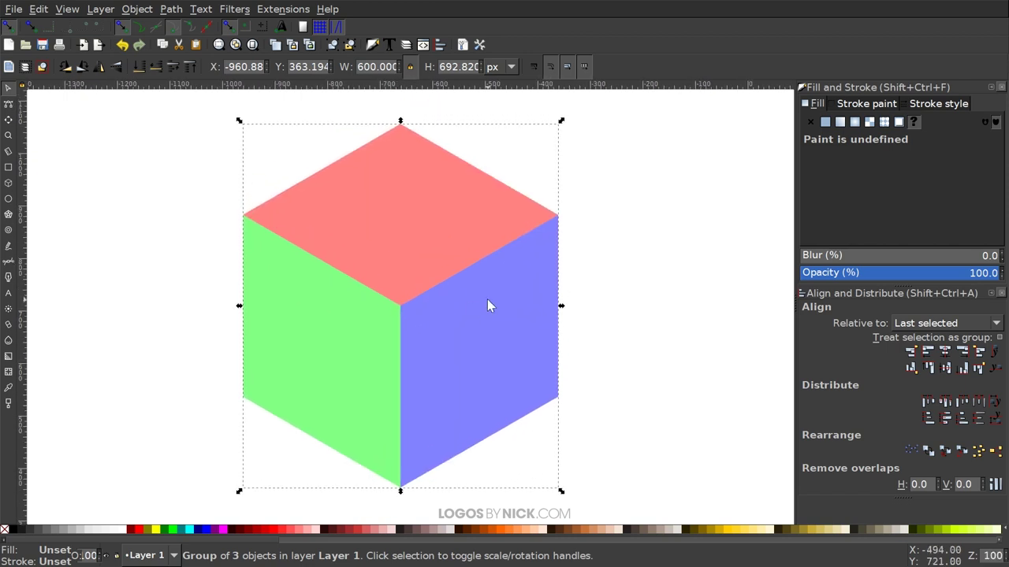
{"action": "right_click", "coordinate": [382, 285]}
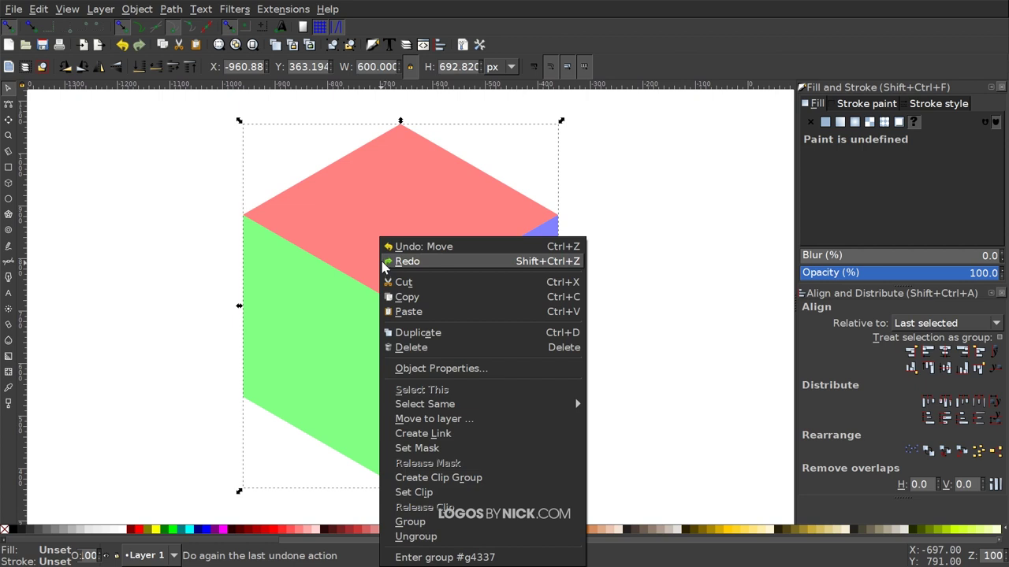
{"action": "left_click", "coordinate": [417, 333]}
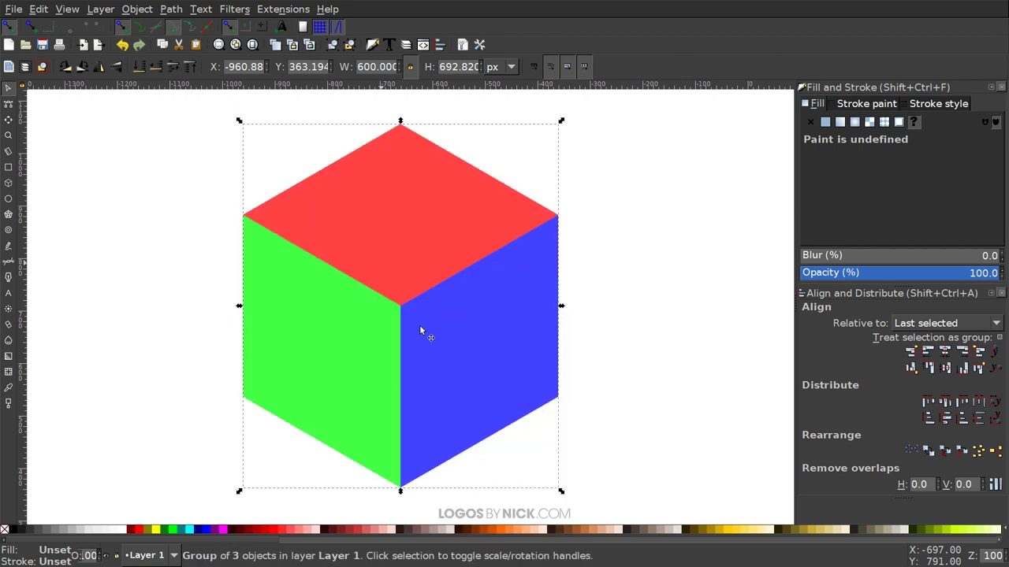
{"action": "left_click", "coordinate": [116, 69]}
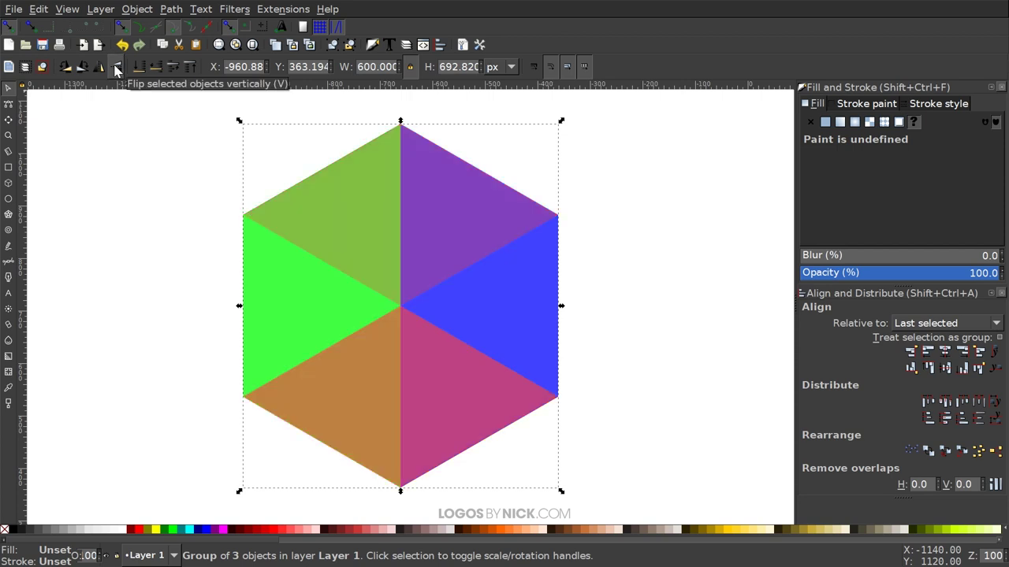
Step: Scale the flipped cube copy proportionally to a width of 300 px
{"action": "triple_click", "coordinate": [375, 67]}
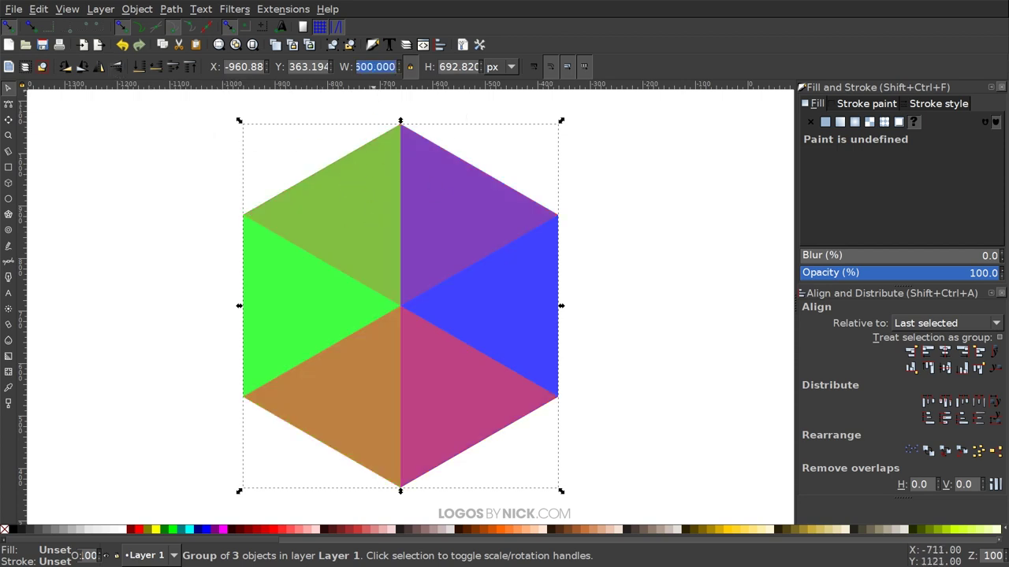
{"action": "type", "text": "3"}
{"action": "key", "text": "Return"}
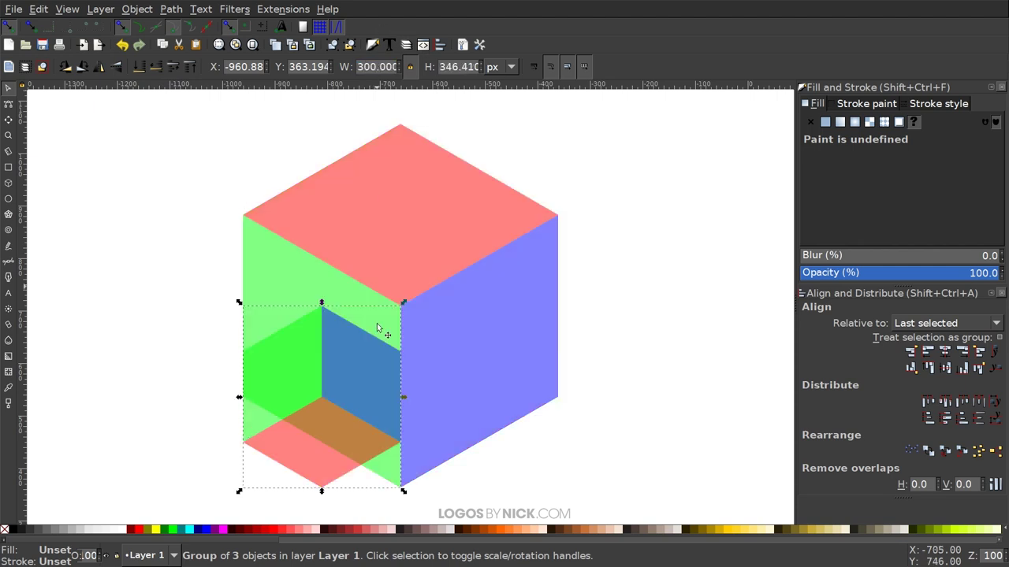
Step: Center the large cube and the small flipped cube on each other, both horizontally and vertically
{"action": "scroll", "coordinate": [381, 450], "scroll_direction": "down", "scroll_amount": 1}
{"action": "scroll", "coordinate": [451, 316], "scroll_direction": "up", "scroll_amount": 1}
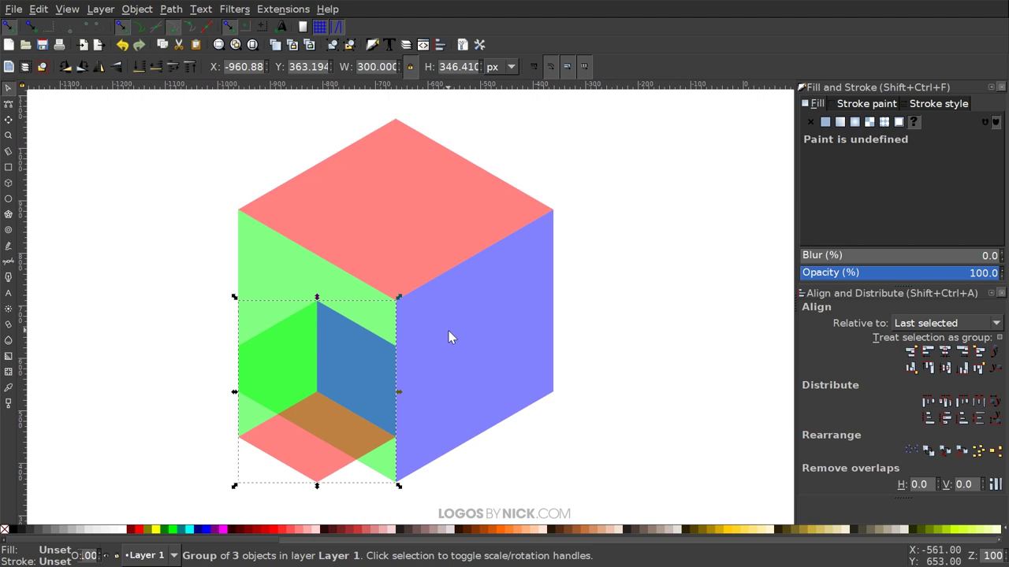
{"action": "scroll", "coordinate": [446, 320], "scroll_direction": "down", "scroll_amount": 1}
{"action": "scroll", "coordinate": [407, 327], "scroll_direction": "right", "scroll_amount": 1}
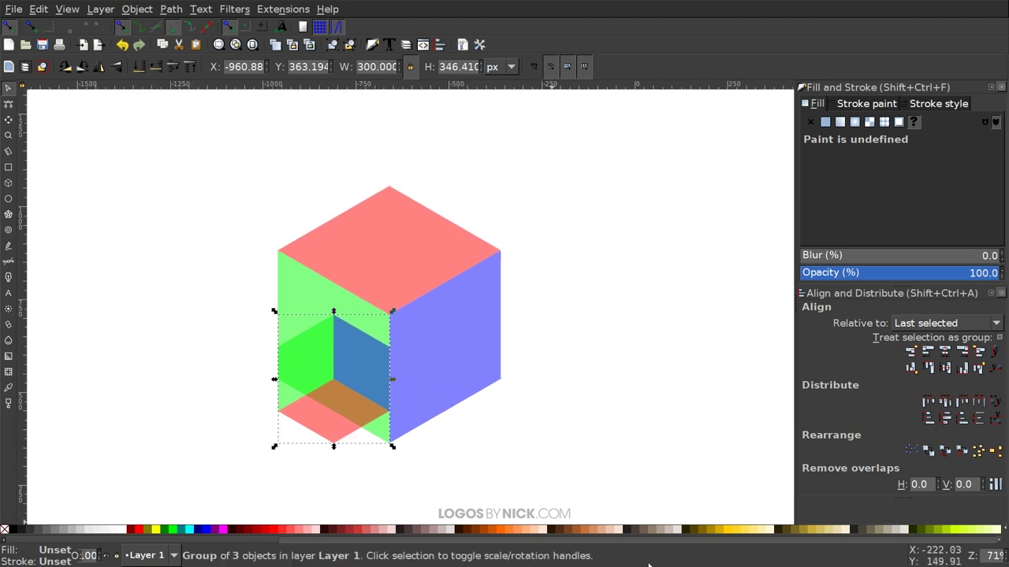
{"action": "left_click_drag", "start_coordinate": [612, 481], "coordinate": [110, 133]}
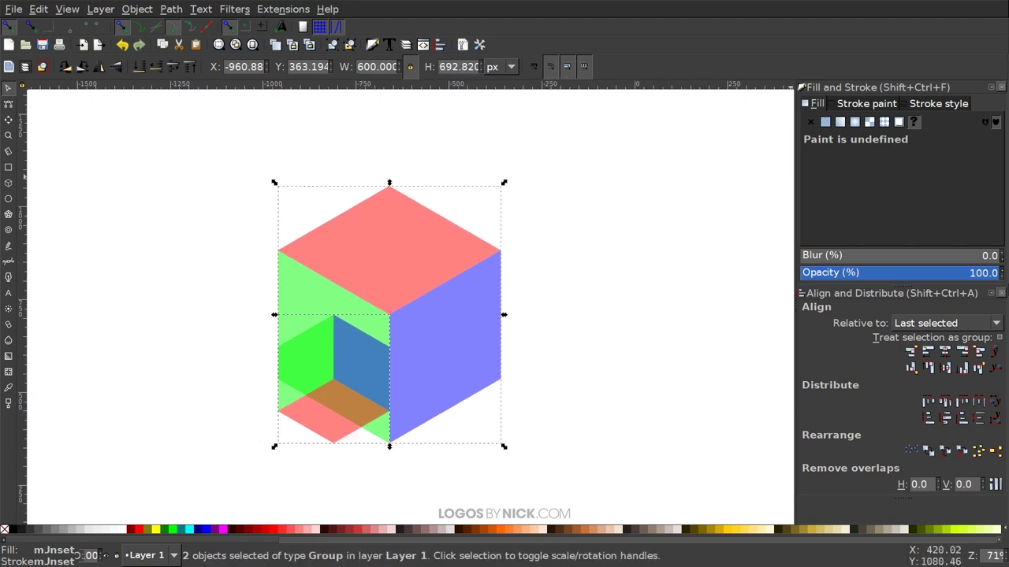
{"action": "left_click", "coordinate": [945, 352]}
{"action": "left_click", "coordinate": [946, 368]}
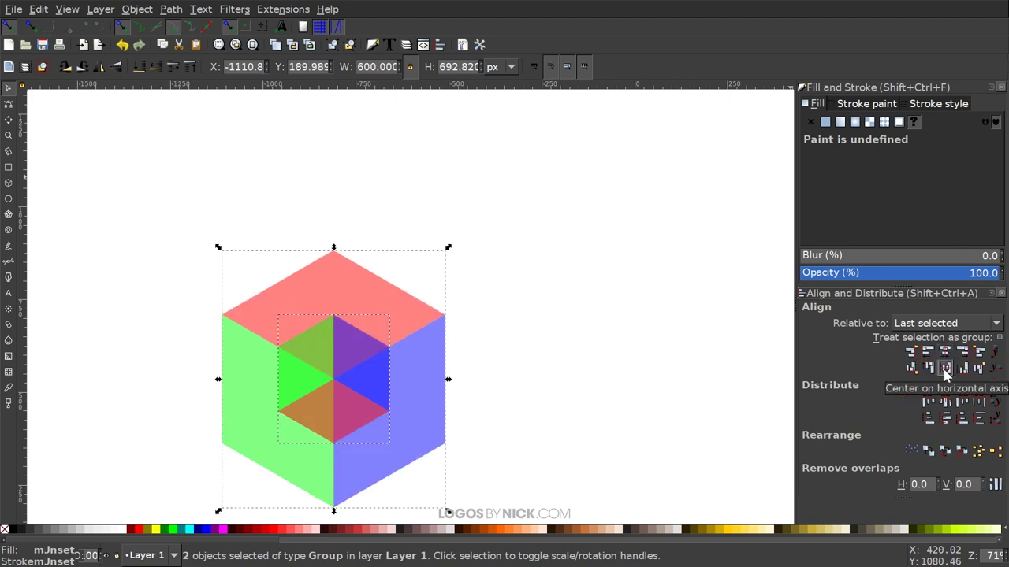
Step: Ungroup both cubes into their individual face paths
{"action": "scroll", "coordinate": [226, 317], "scroll_direction": "down", "scroll_amount": 3}
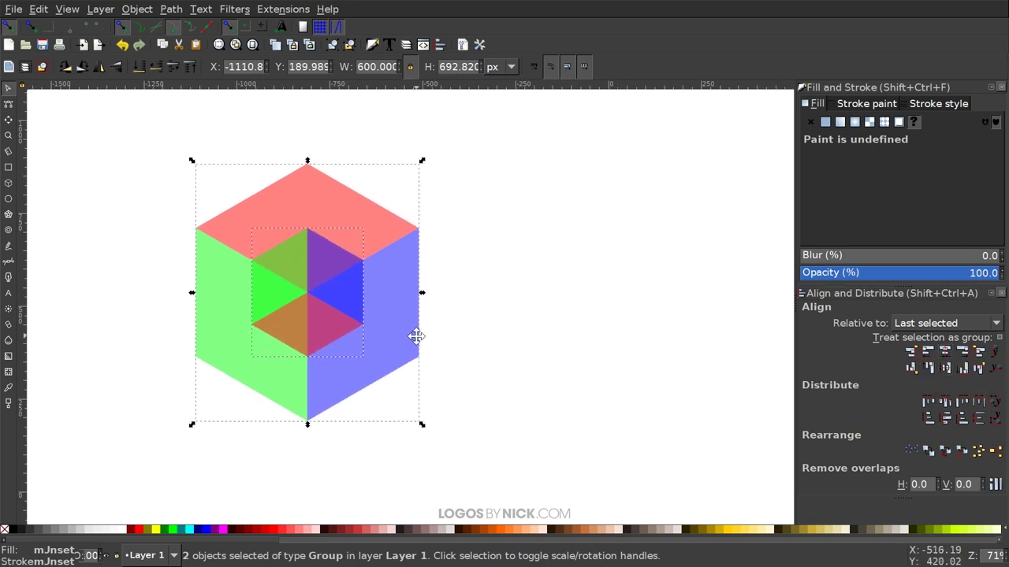
{"action": "scroll", "coordinate": [416, 336], "scroll_direction": "down", "scroll_amount": 1}
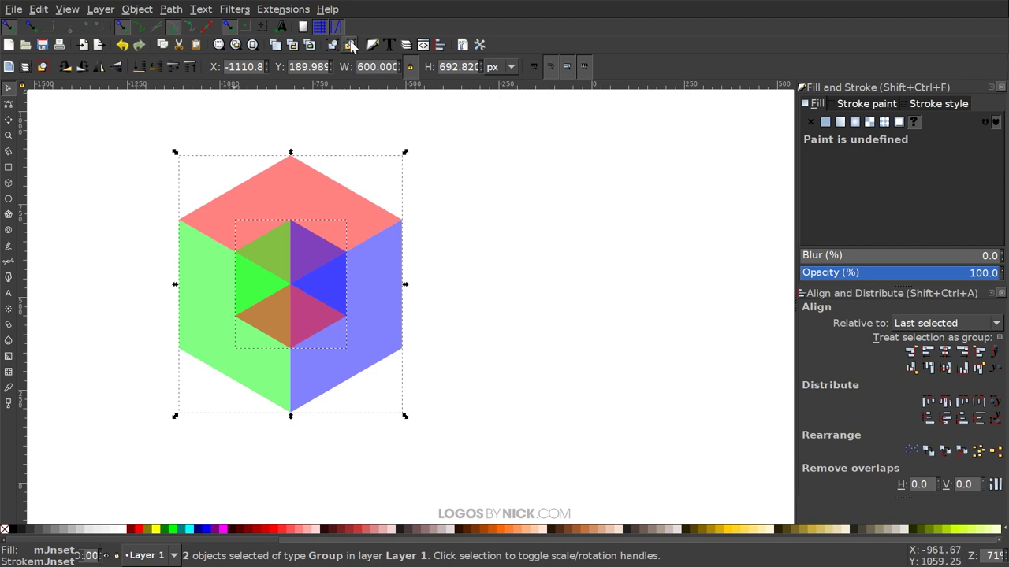
{"action": "left_click", "coordinate": [351, 45]}
{"action": "left_click", "coordinate": [351, 45]}
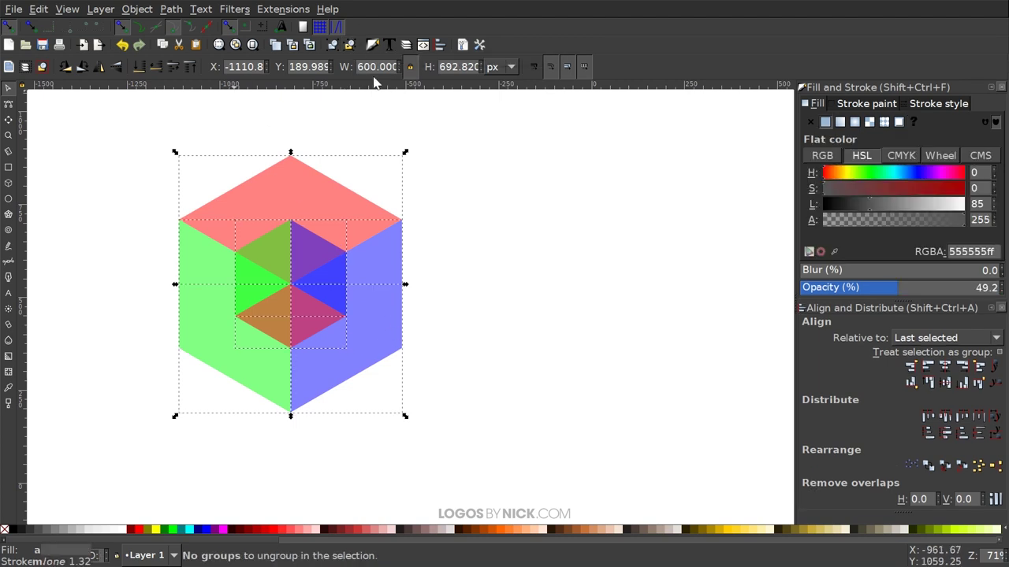
Step: Duplicate all six face paths and snap the copy's upper-left corner to the top corner of the original's small inner cube
{"action": "scroll", "coordinate": [401, 277], "scroll_direction": "up", "scroll_amount": 1}
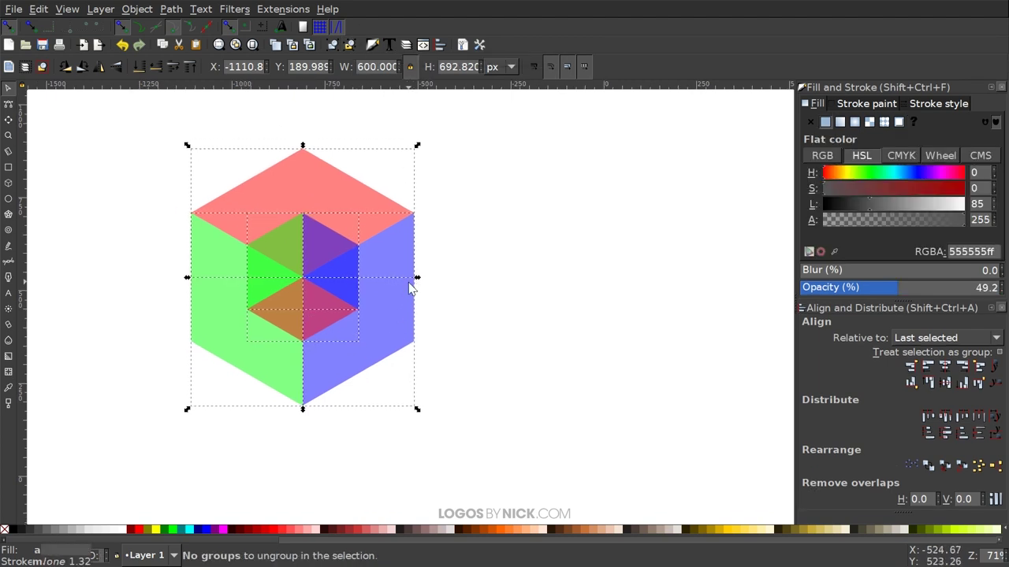
{"action": "right_click", "coordinate": [287, 264]}
{"action": "left_click", "coordinate": [335, 352]}
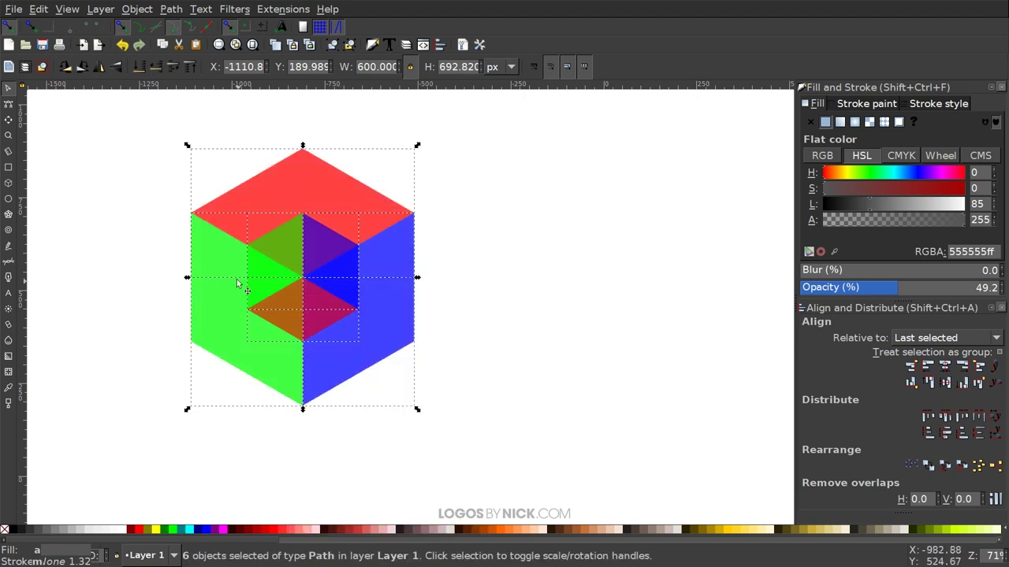
{"action": "left_click_drag", "start_coordinate": [236, 282], "coordinate": [537, 244]}
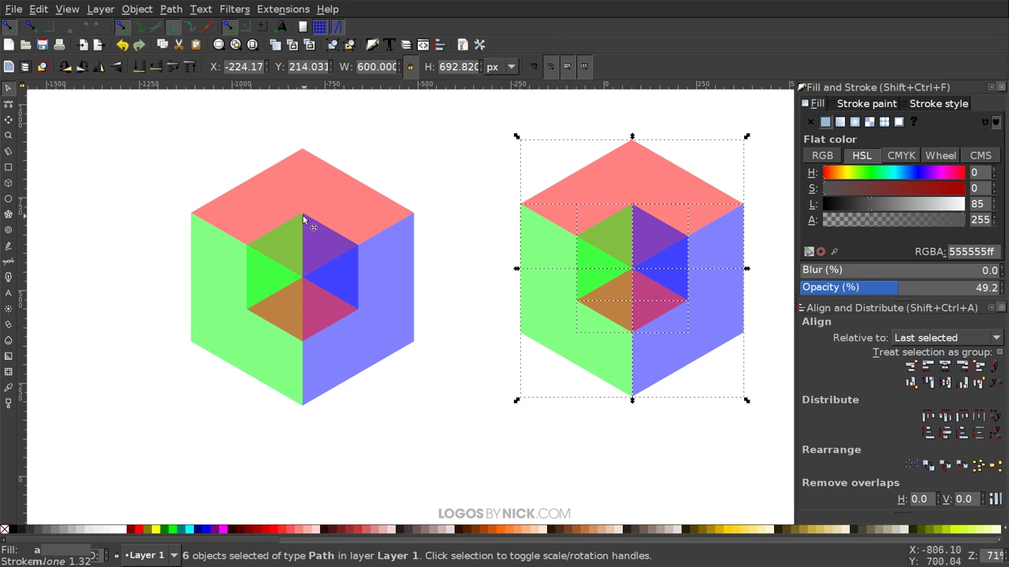
{"action": "left_click_drag", "start_coordinate": [521, 207], "coordinate": [305, 216]}
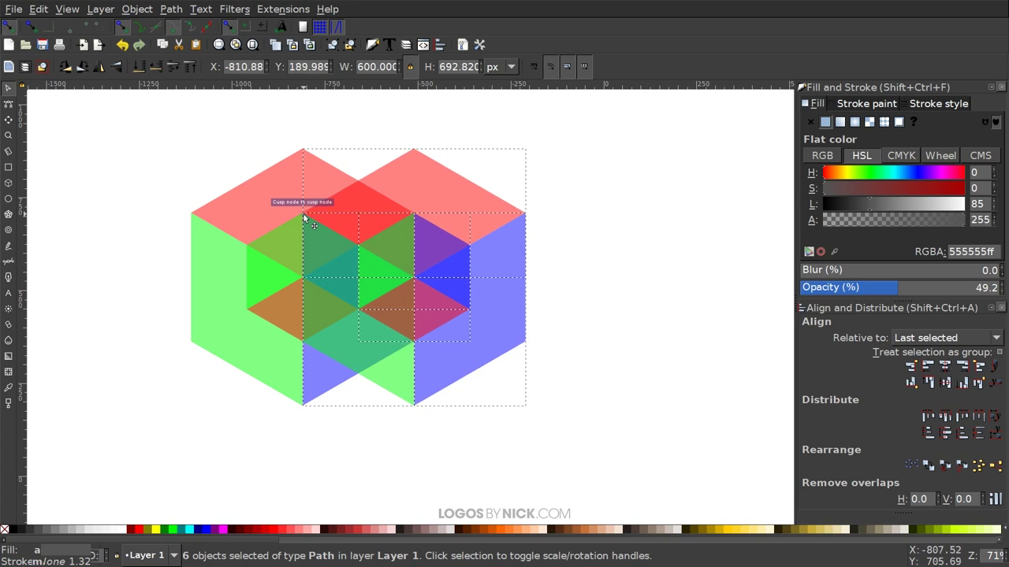
Step: Fill all twelve overlapping face paths with black, then clear the selection
{"action": "left_click_drag", "start_coordinate": [437, 398], "coordinate": [484, 412]}
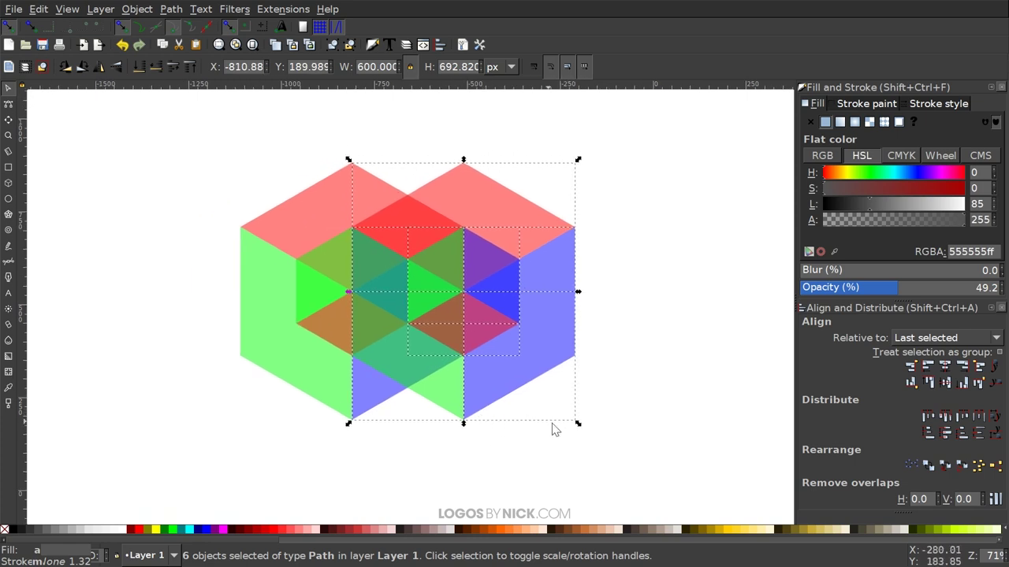
{"action": "left_click_drag", "start_coordinate": [678, 437], "coordinate": [145, 119]}
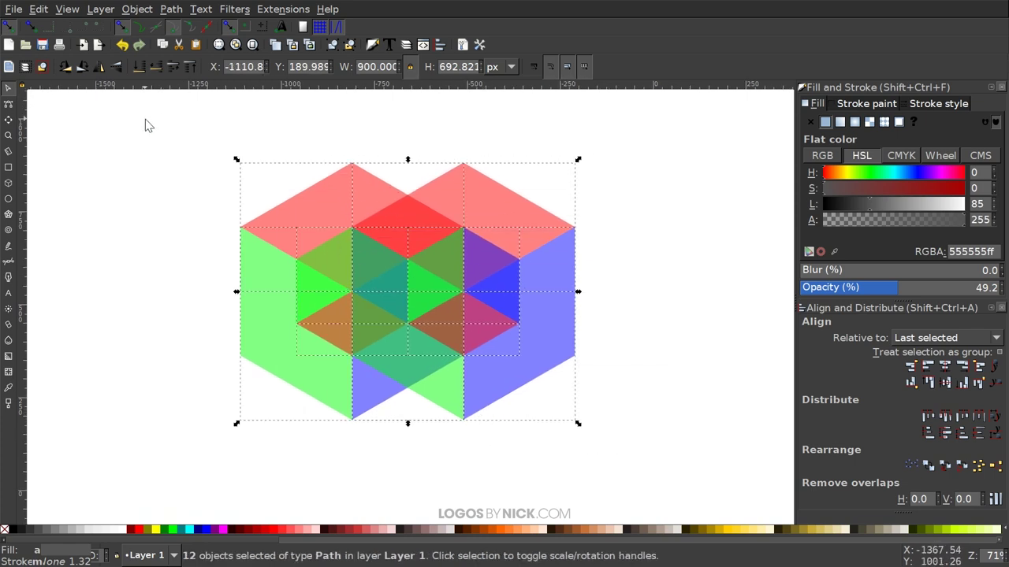
{"action": "left_click", "coordinate": [14, 531]}
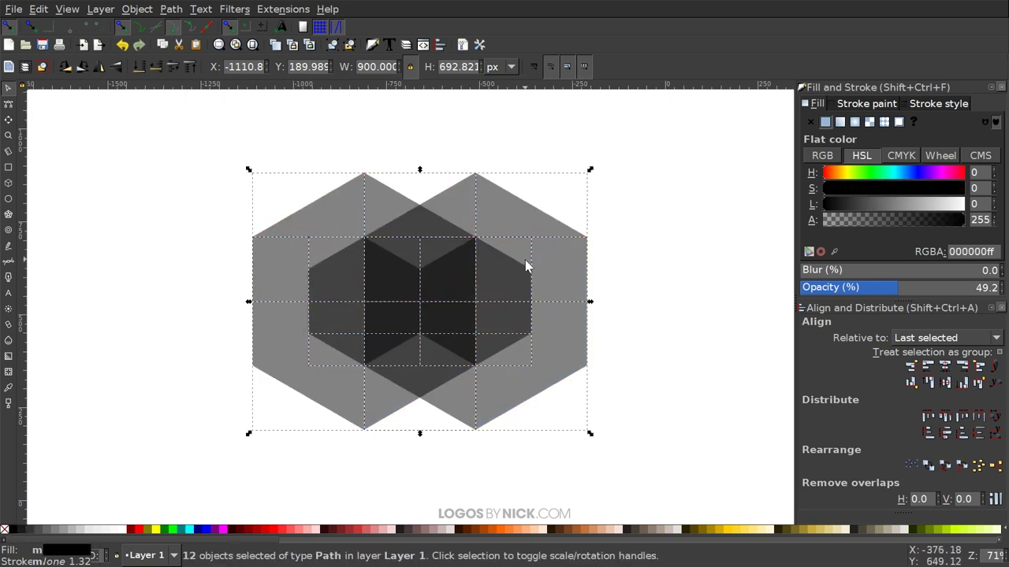
{"action": "scroll", "coordinate": [504, 205], "scroll_direction": "down", "scroll_amount": 1}
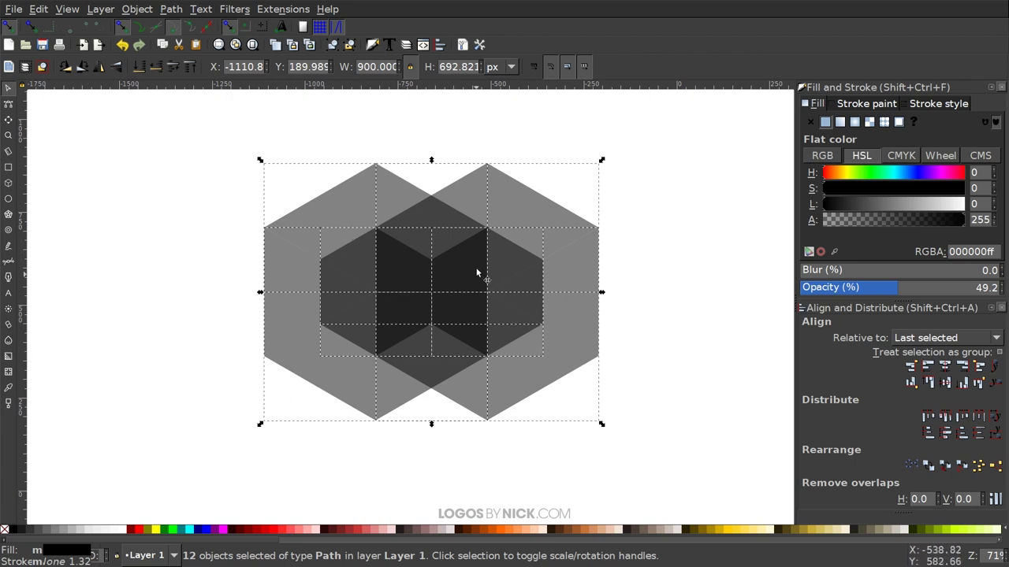
{"action": "scroll", "coordinate": [471, 262], "scroll_direction": "up", "scroll_amount": 1}
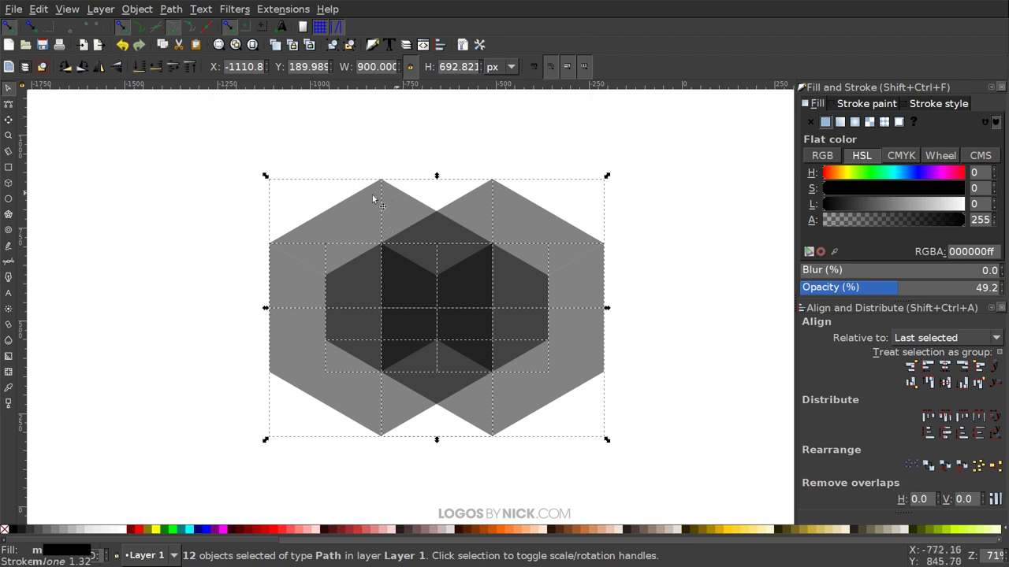
{"action": "key", "text": "Escape"}
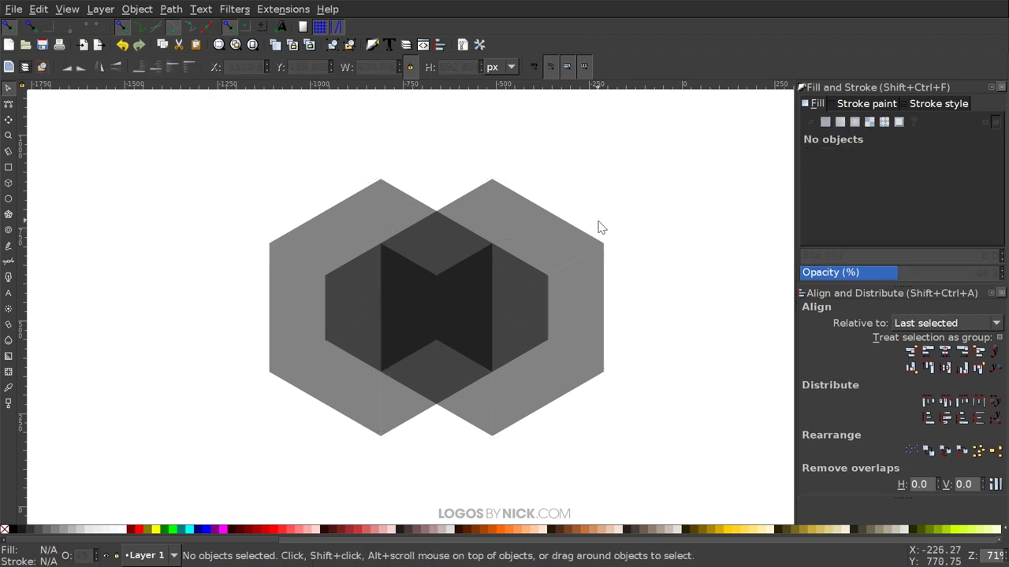
Step: Draw a closed Bezier shape through the right and left hexagons' top corners, the left hexagon's upper-left corner and its inner hexagon's upper-left corner
{"action": "left_click_drag", "start_coordinate": [599, 228], "coordinate": [583, 210]}
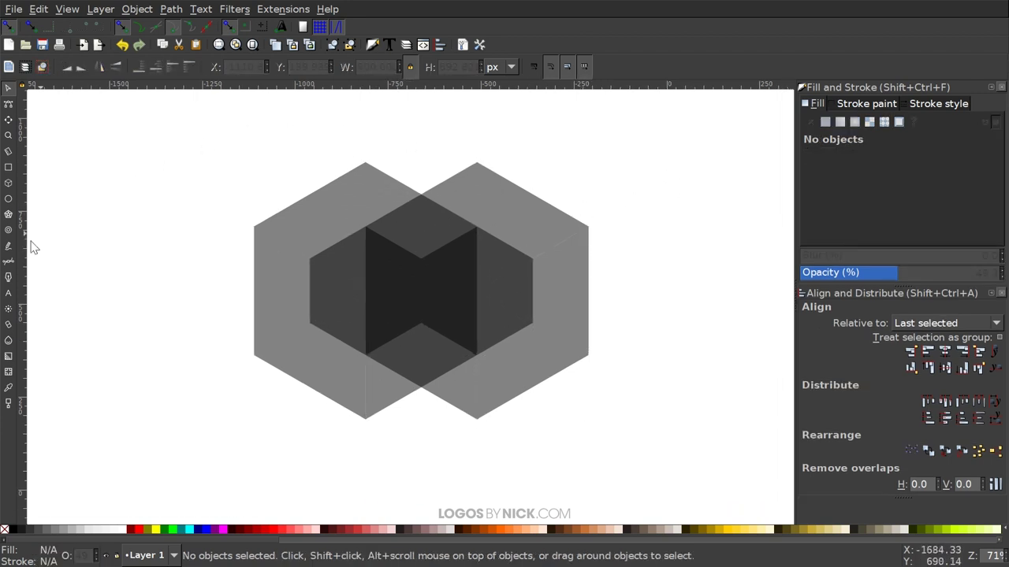
{"action": "left_click", "coordinate": [11, 272]}
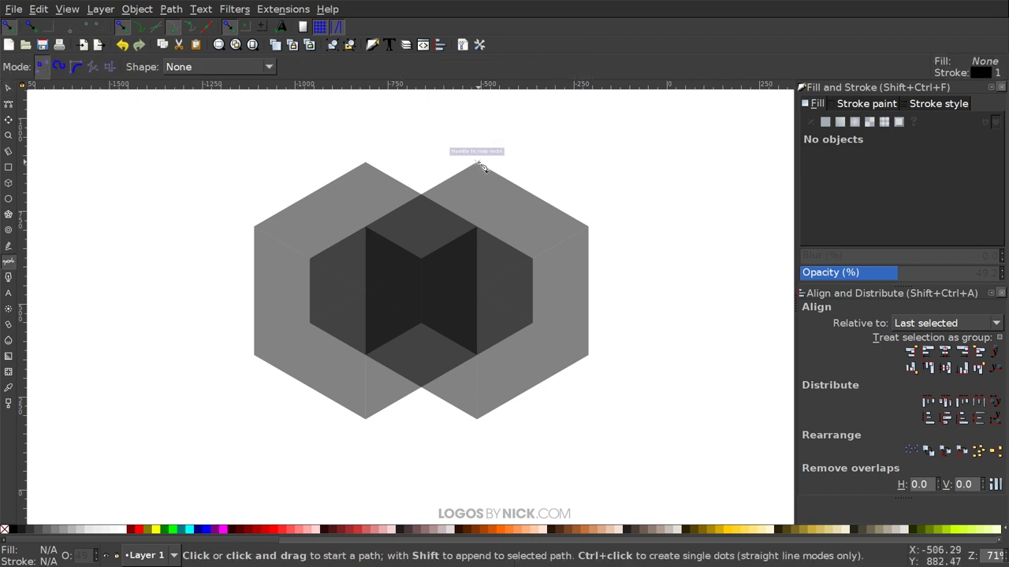
{"action": "left_click", "coordinate": [477, 163]}
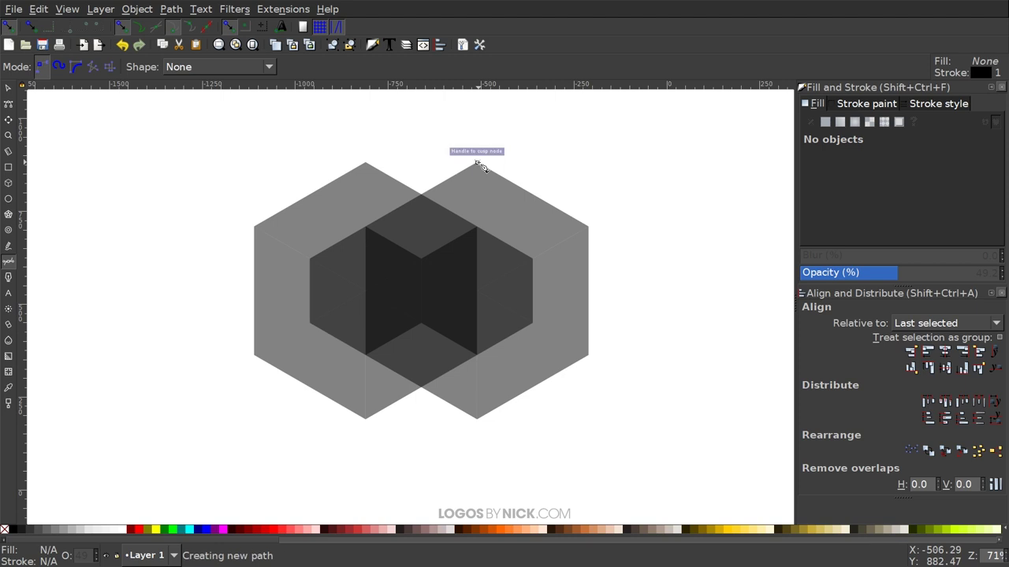
{"action": "left_click", "coordinate": [376, 165]}
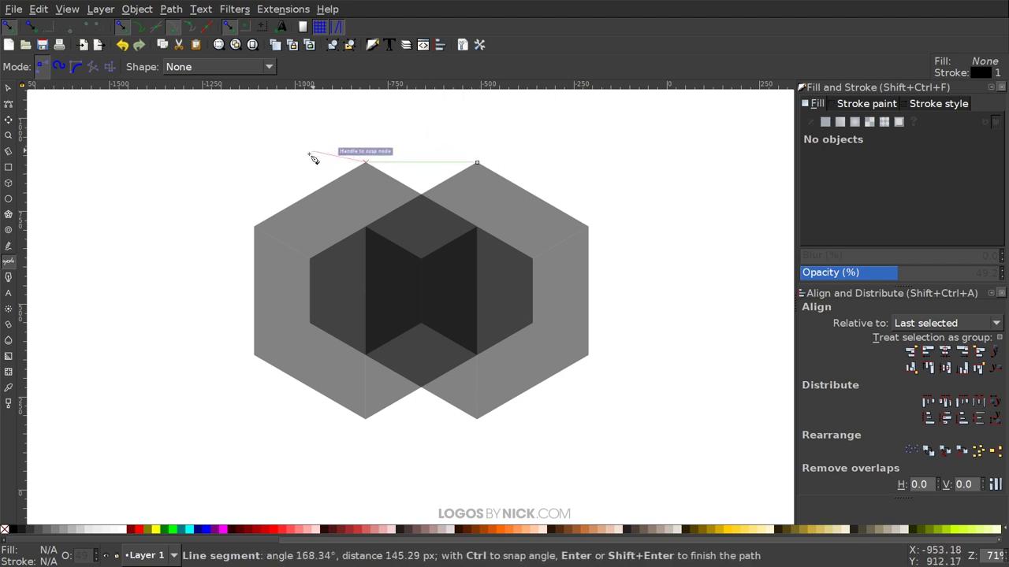
{"action": "left_click", "coordinate": [254, 227]}
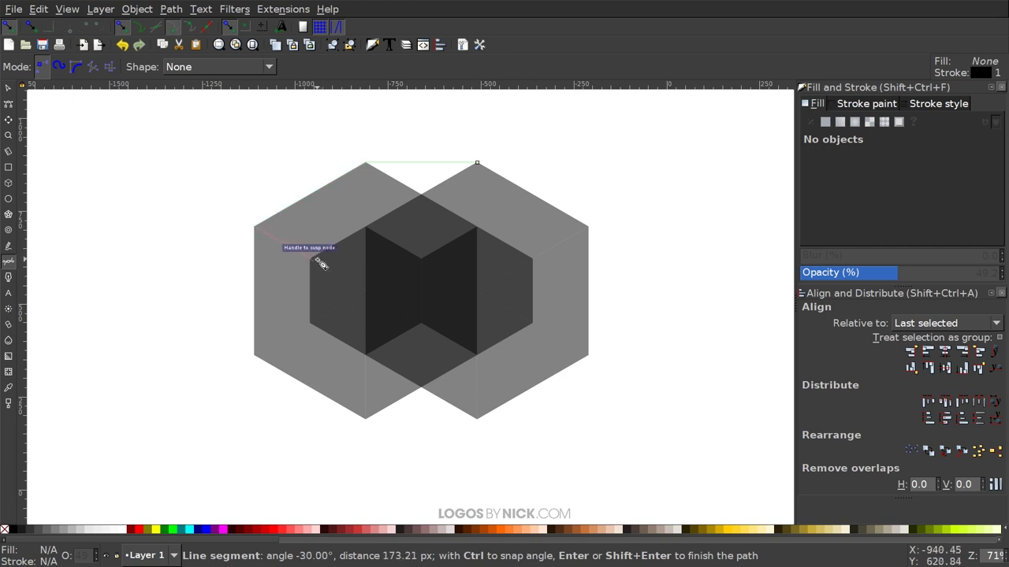
{"action": "left_click", "coordinate": [319, 261]}
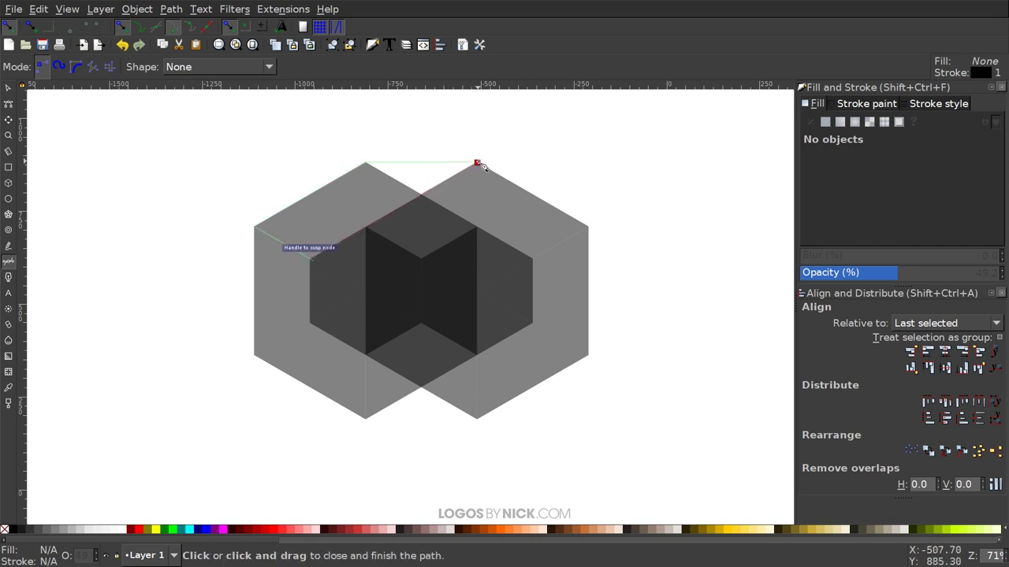
{"action": "left_click", "coordinate": [476, 164]}
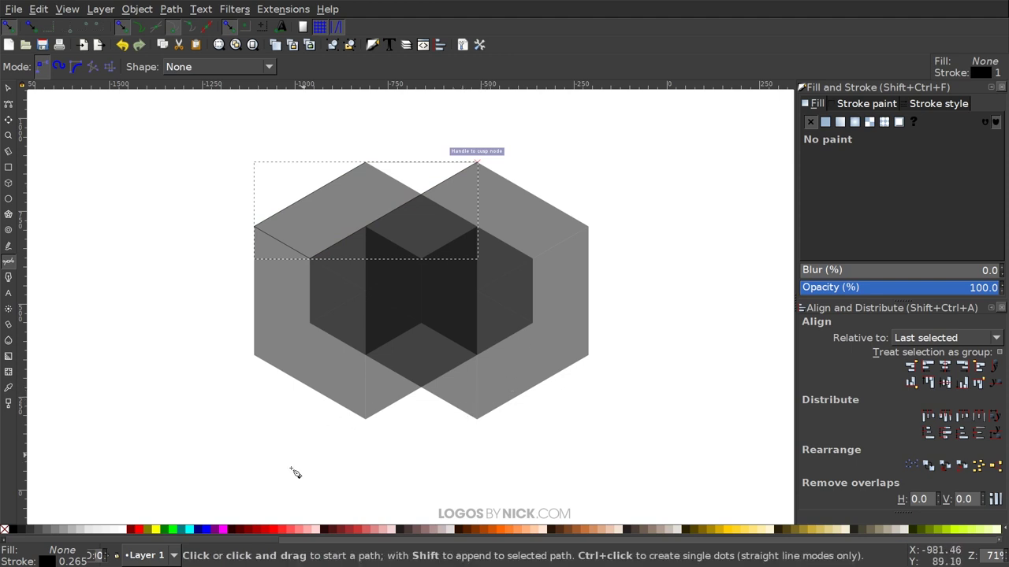
Step: Fill the new upper-left band with red, remove its stroke and lower its opacity to about 45%
{"action": "left_click", "coordinate": [138, 531]}
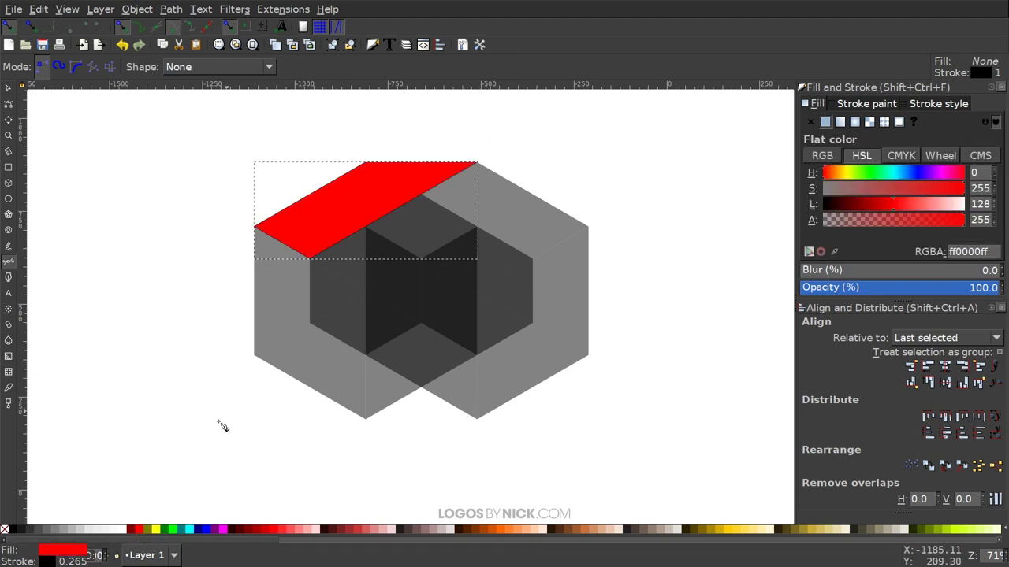
{"action": "left_click", "coordinate": [5, 530], "text": "shift"}
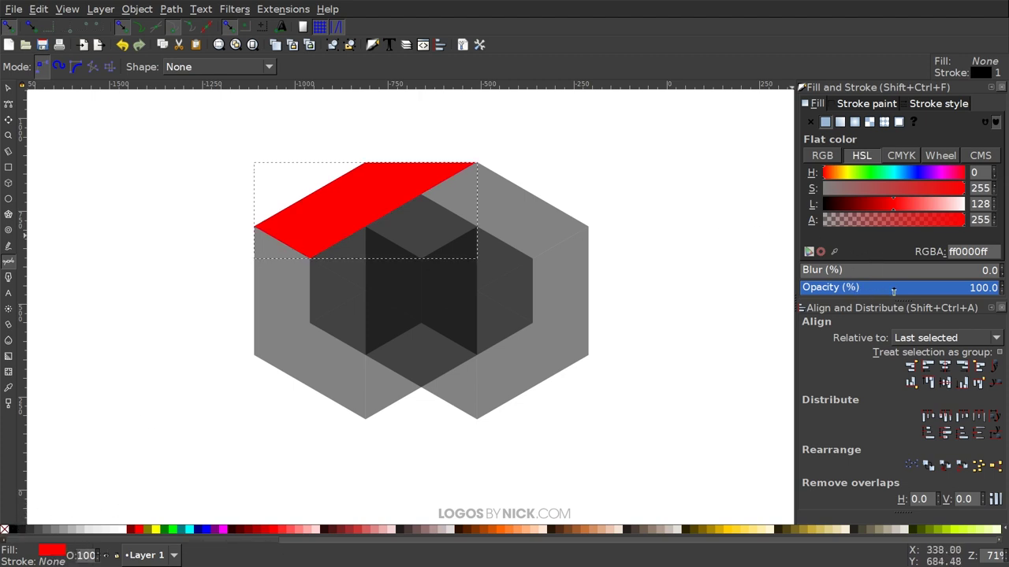
{"action": "mouse_move", "coordinate": [893, 292]}
{"action": "left_mouse_down"}
{"action": "mouse_move", "coordinate": [879, 290]}
{"action": "mouse_move", "coordinate": [901, 290]}
{"action": "mouse_move", "coordinate": [891, 290]}
{"action": "left_mouse_up"}
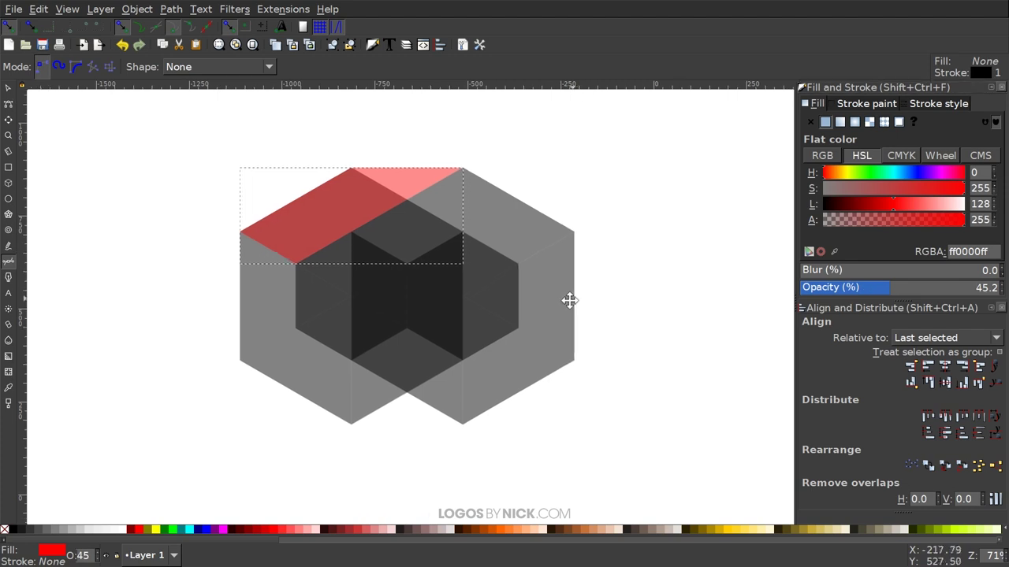
Step: Draw a closed diagonal band below the red shape, from the right hexagon's top corner to the left inner hexagon's lower-left corner, with vertical ends
{"action": "scroll", "coordinate": [304, 297], "scroll_direction": "down", "scroll_amount": 1}
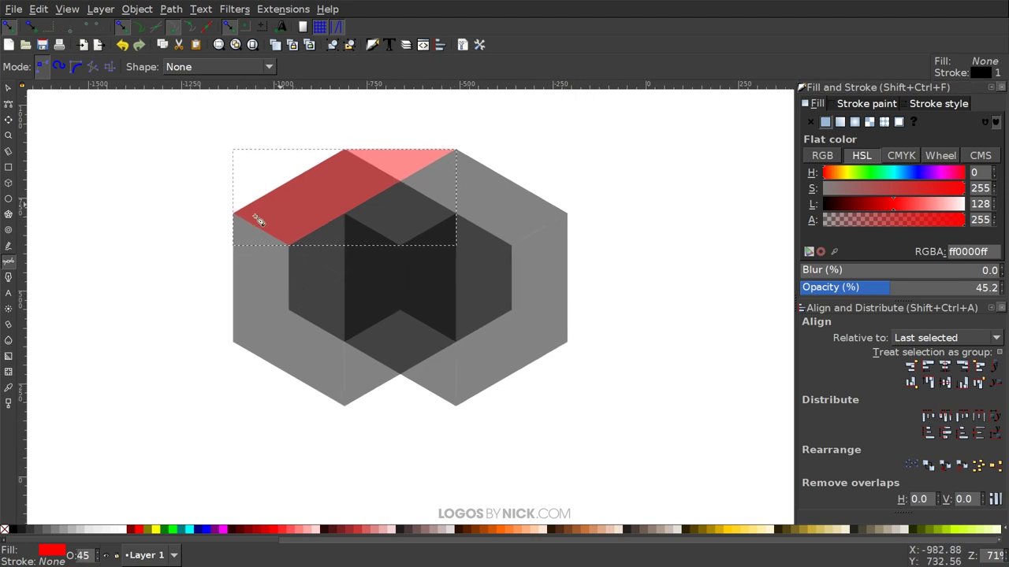
{"action": "left_click", "coordinate": [457, 150]}
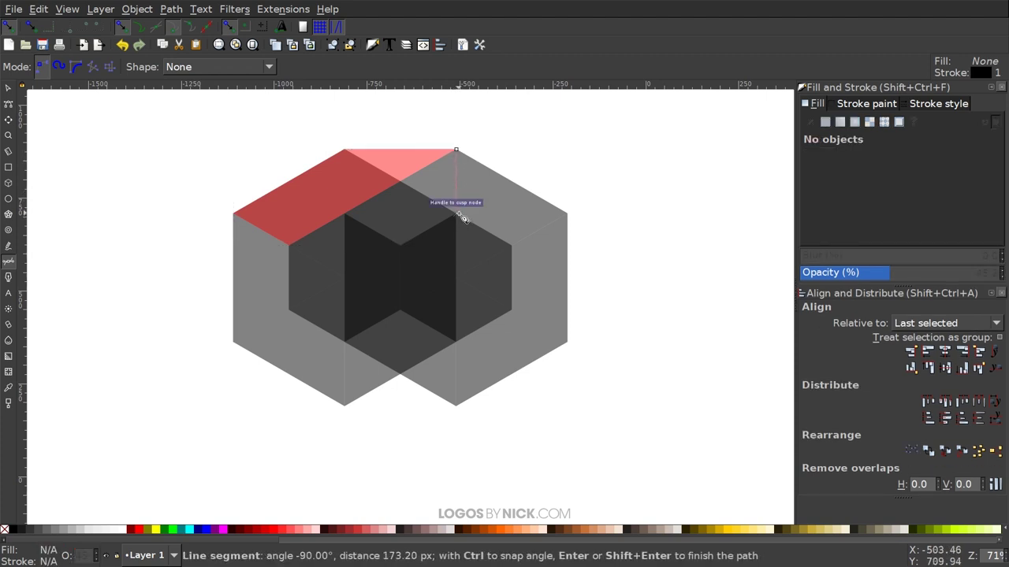
{"action": "left_click", "coordinate": [457, 213]}
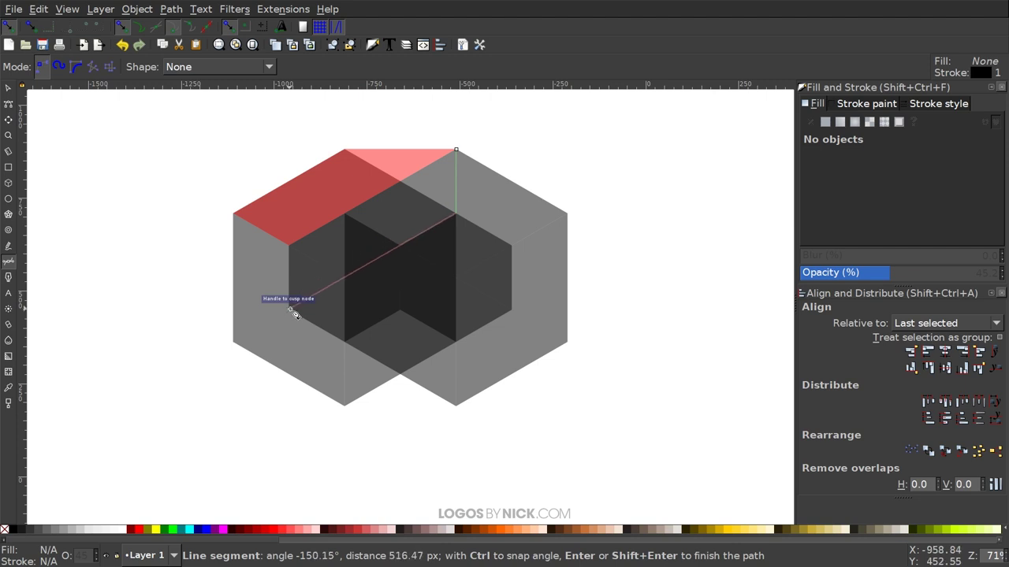
{"action": "left_click", "coordinate": [291, 310]}
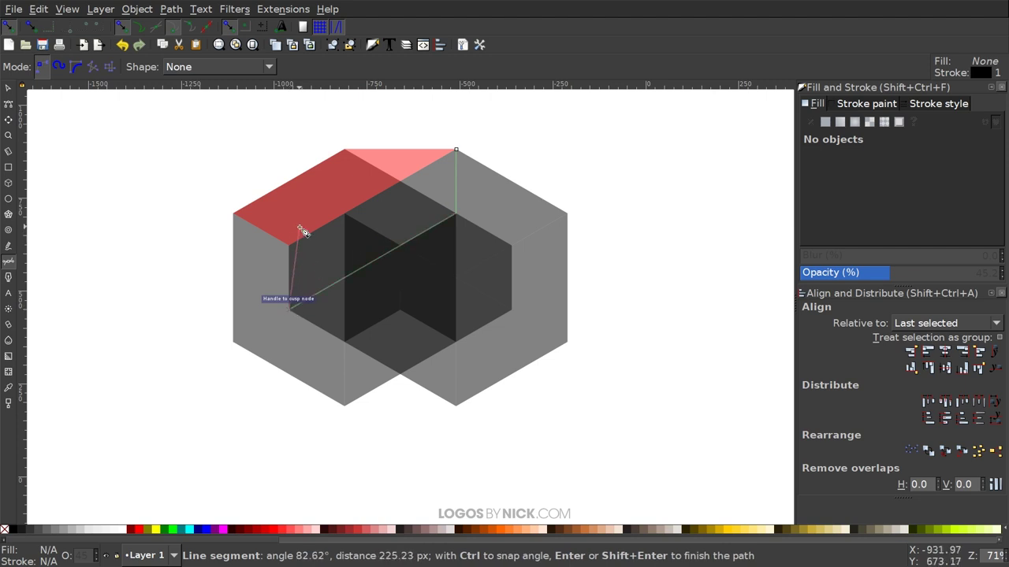
{"action": "left_click", "coordinate": [290, 246]}
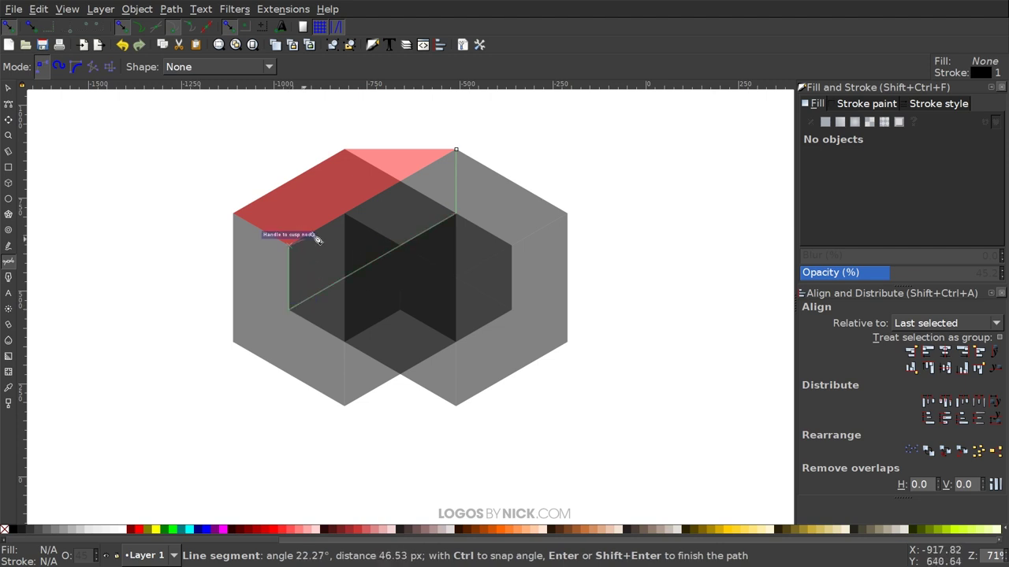
{"action": "left_click", "coordinate": [457, 150]}
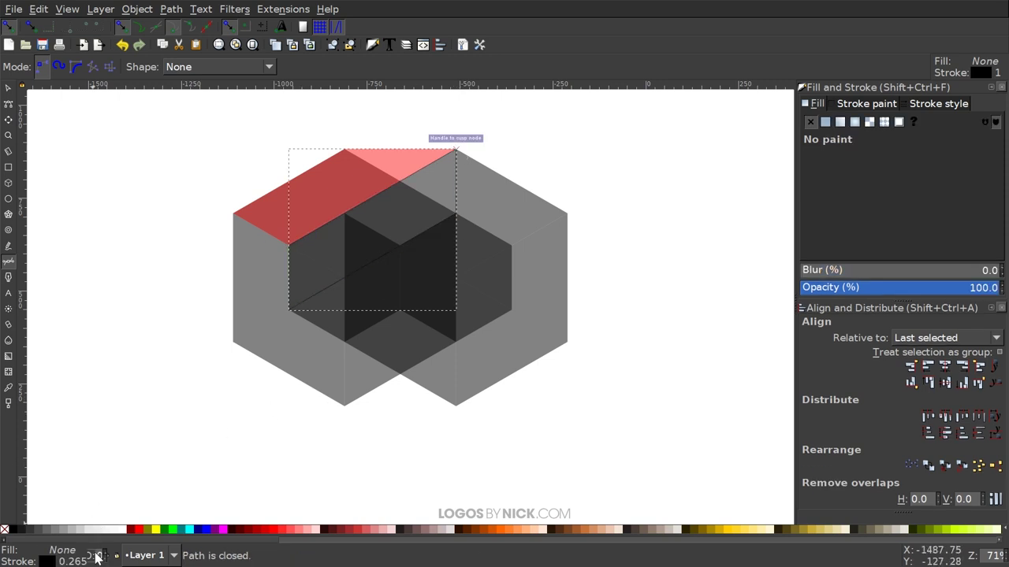
Step: Fill the diagonal band with lime green, remove its stroke and lower its opacity to about 51%
{"action": "left_click", "coordinate": [172, 530]}
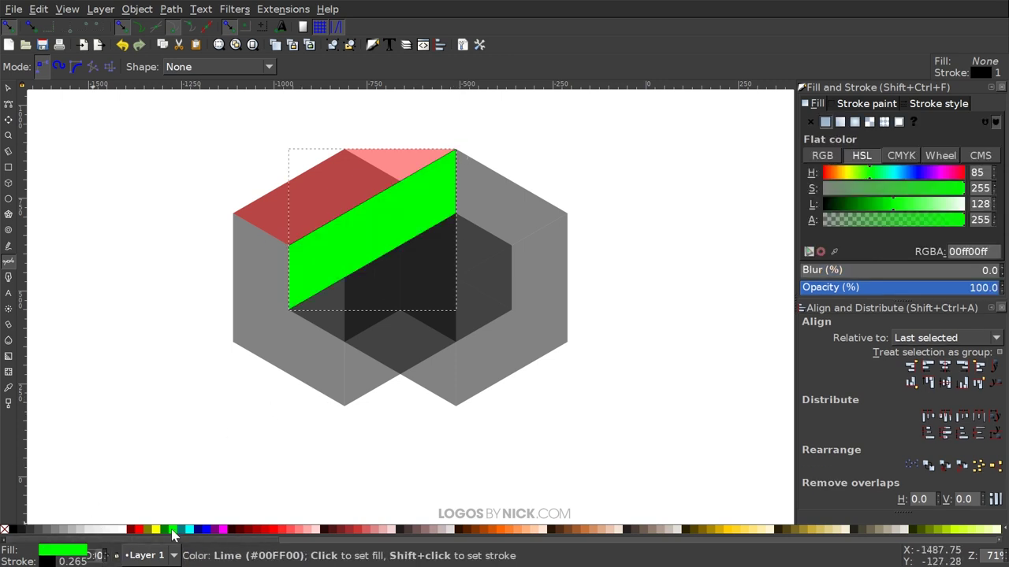
{"action": "left_click", "coordinate": [5, 531], "text": "shift"}
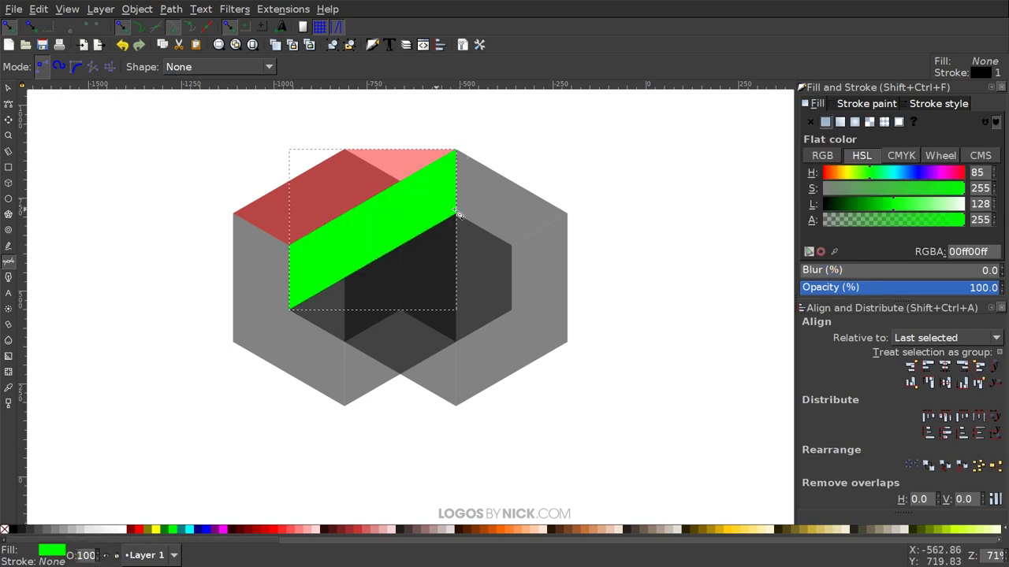
{"action": "left_click_drag", "start_coordinate": [897, 291], "coordinate": [913, 289]}
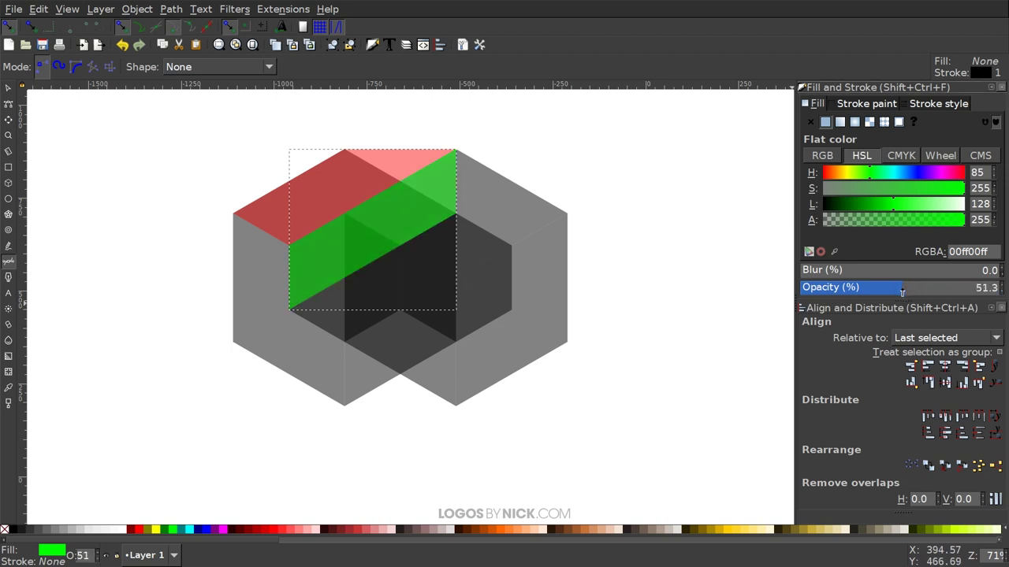
Step: Draw a closed rhombus through the left inner hexagon's lower-left, bottom and lower-right corners and its center
{"action": "scroll", "coordinate": [331, 250], "scroll_direction": "down", "scroll_amount": 1}
{"action": "scroll", "coordinate": [315, 250], "scroll_direction": "right", "scroll_amount": 1}
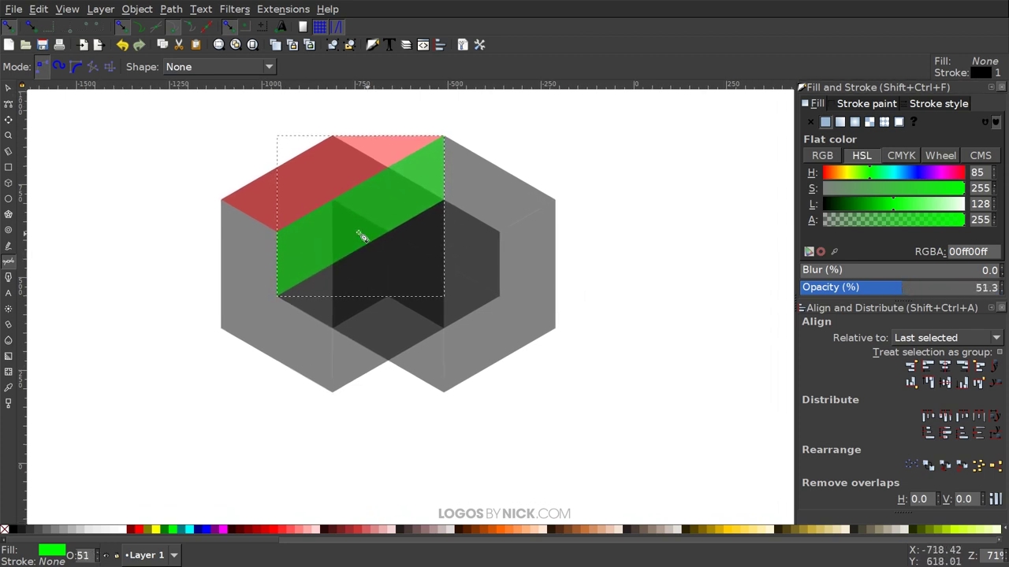
{"action": "left_click", "coordinate": [276, 296]}
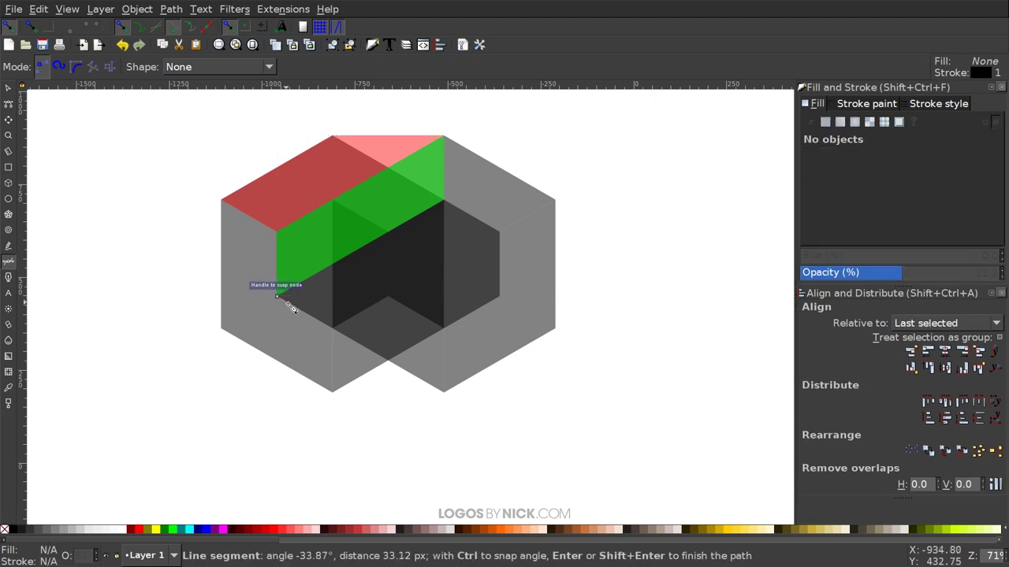
{"action": "left_click", "coordinate": [333, 328]}
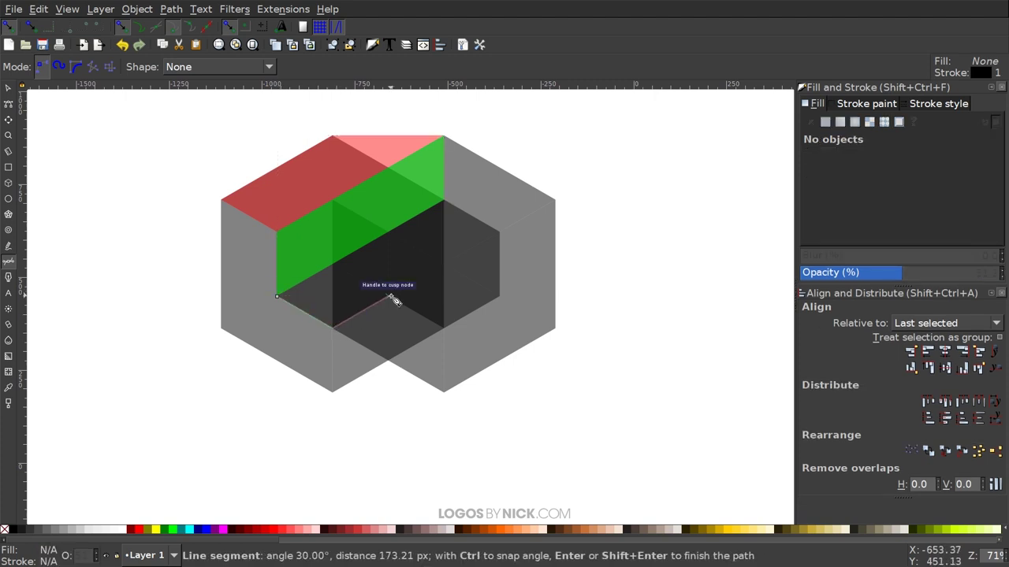
{"action": "left_click", "coordinate": [386, 297]}
{"action": "left_click", "coordinate": [332, 263]}
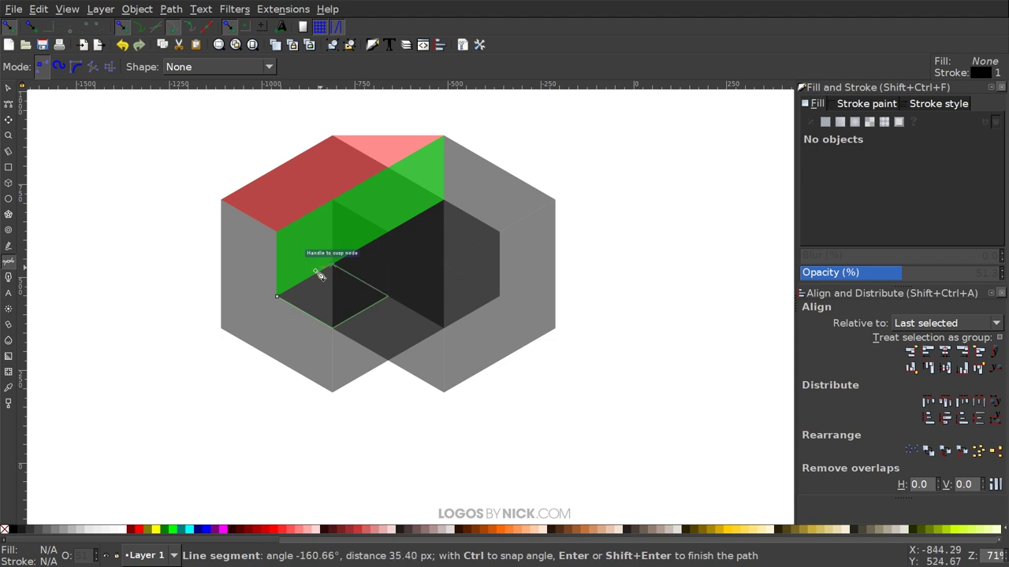
{"action": "left_click", "coordinate": [276, 298]}
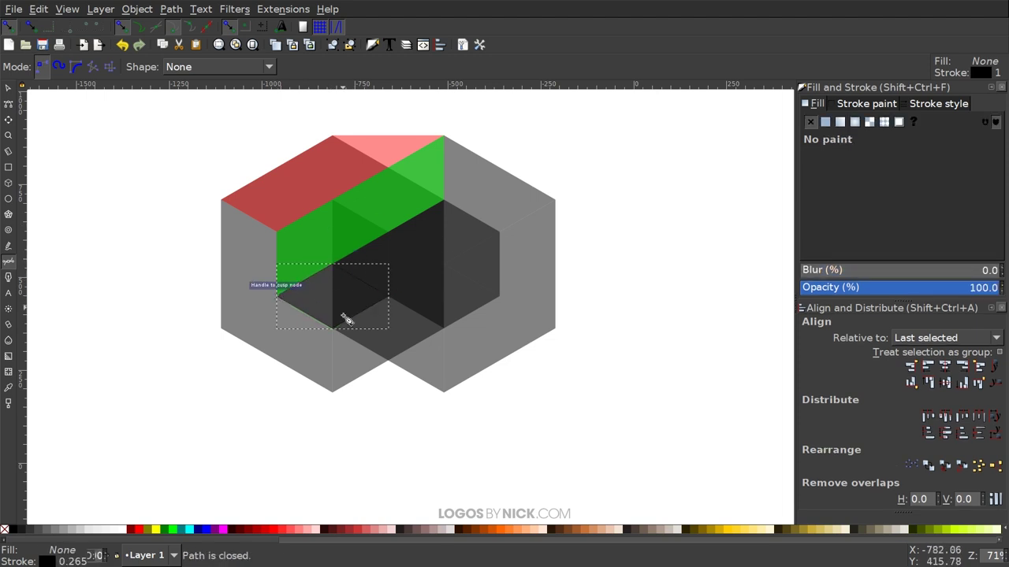
Step: Fill the rhombus with red, remove its stroke and lower its opacity to about 50%
{"action": "left_click", "coordinate": [143, 534]}
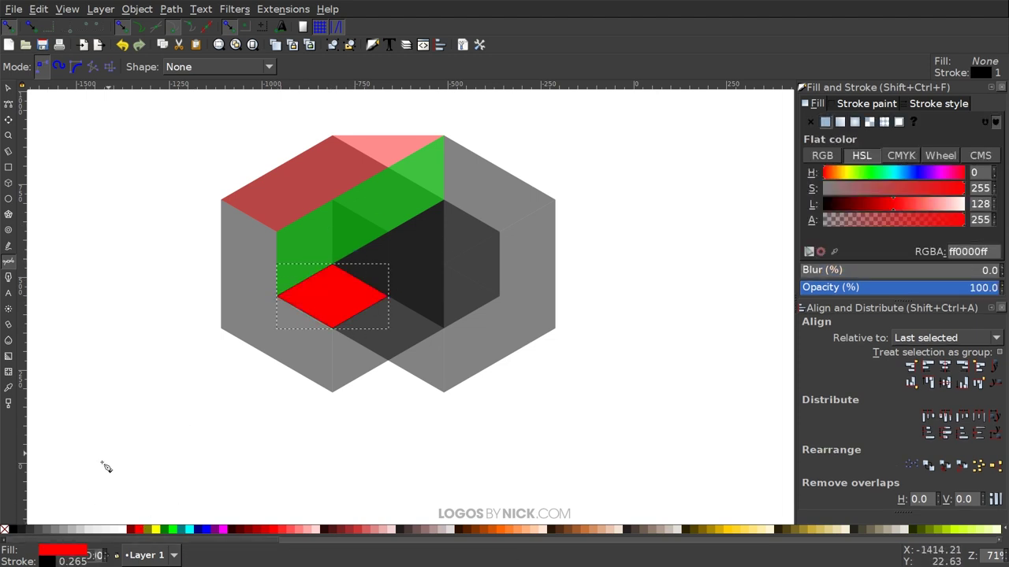
{"action": "left_click", "coordinate": [5, 532], "text": "shift"}
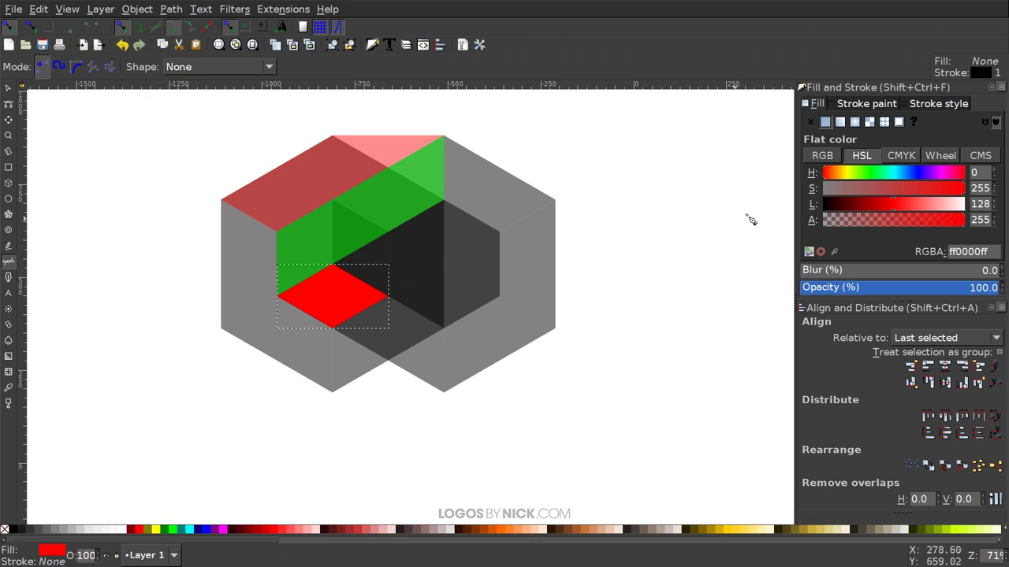
{"action": "left_click_drag", "start_coordinate": [912, 288], "coordinate": [901, 289]}
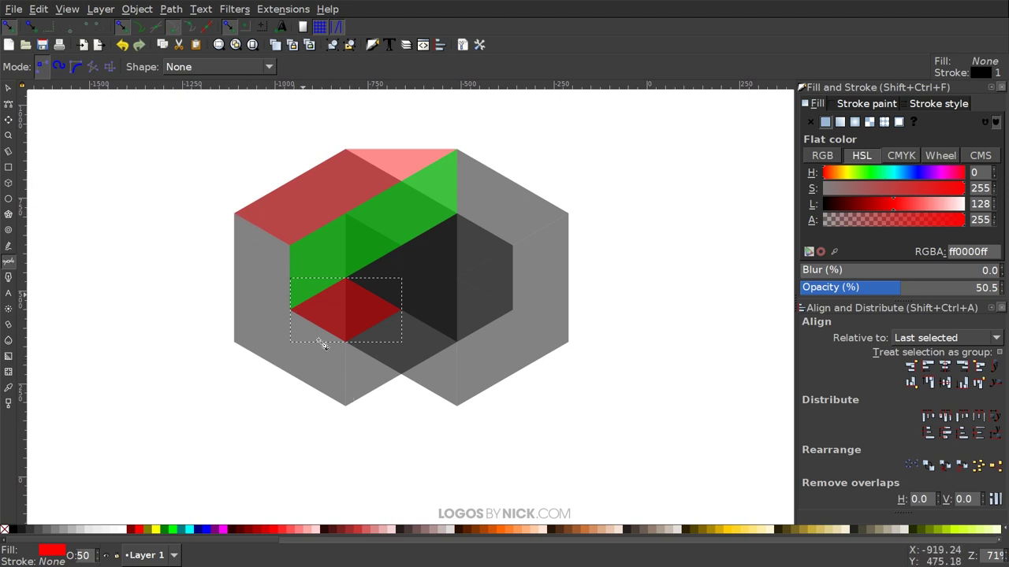
Step: Draw a closed six-node face along the left hexagon's left side, between its outer edge and the inner hexagon's lower-left edges
{"action": "left_click", "coordinate": [347, 344]}
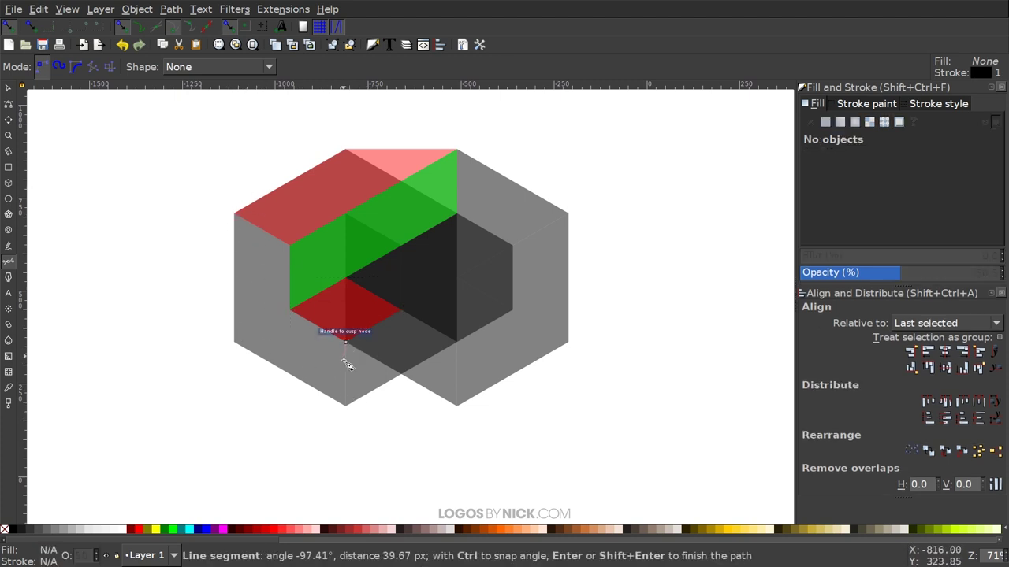
{"action": "left_click", "coordinate": [347, 408]}
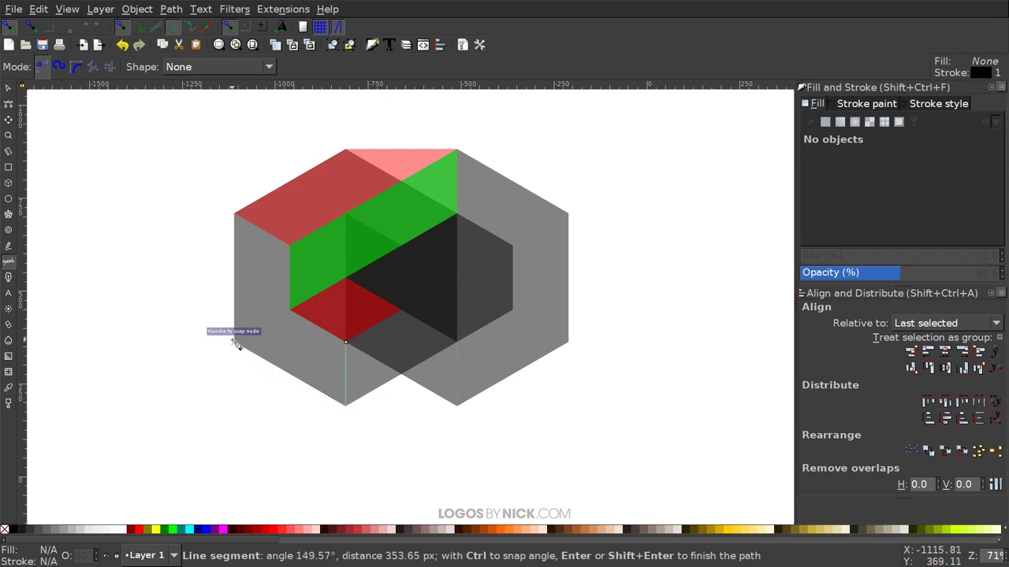
{"action": "left_click", "coordinate": [234, 341]}
{"action": "left_click", "coordinate": [235, 214]}
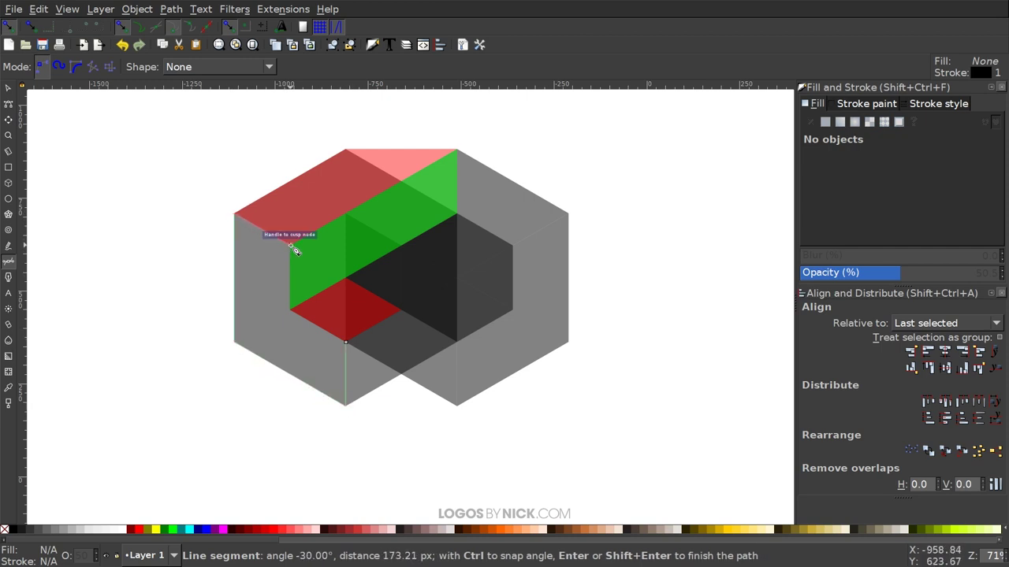
{"action": "left_click", "coordinate": [290, 245]}
{"action": "left_click", "coordinate": [296, 315]}
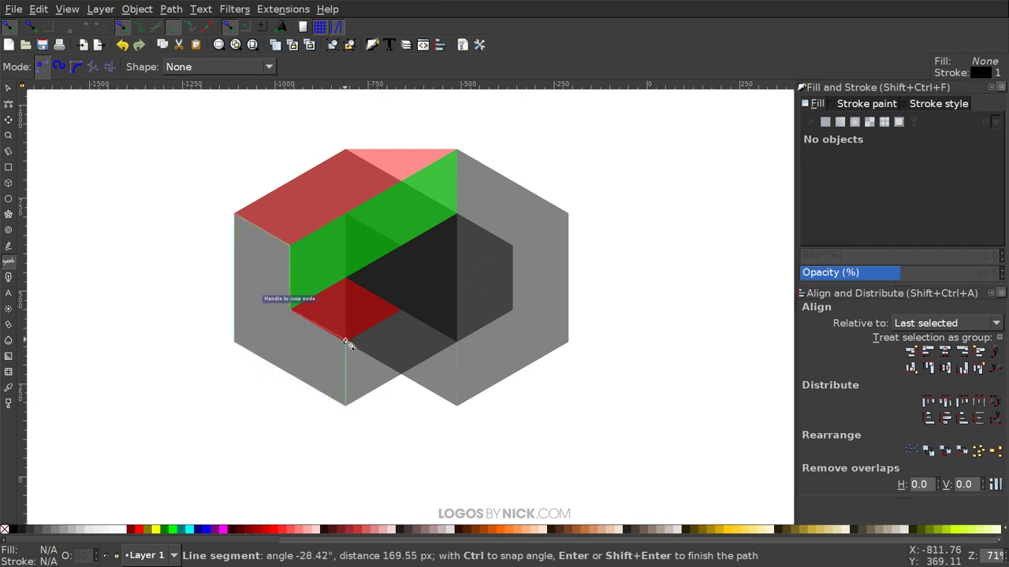
{"action": "left_click", "coordinate": [348, 344]}
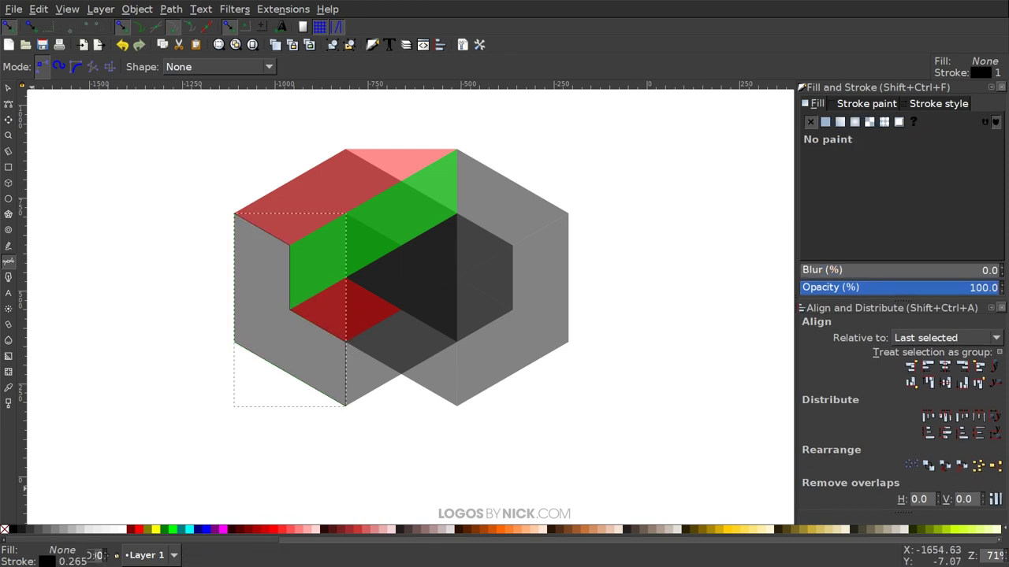
Step: Fill the left face with blue, remove its stroke and lower its opacity to about 52%
{"action": "left_click", "coordinate": [208, 529]}
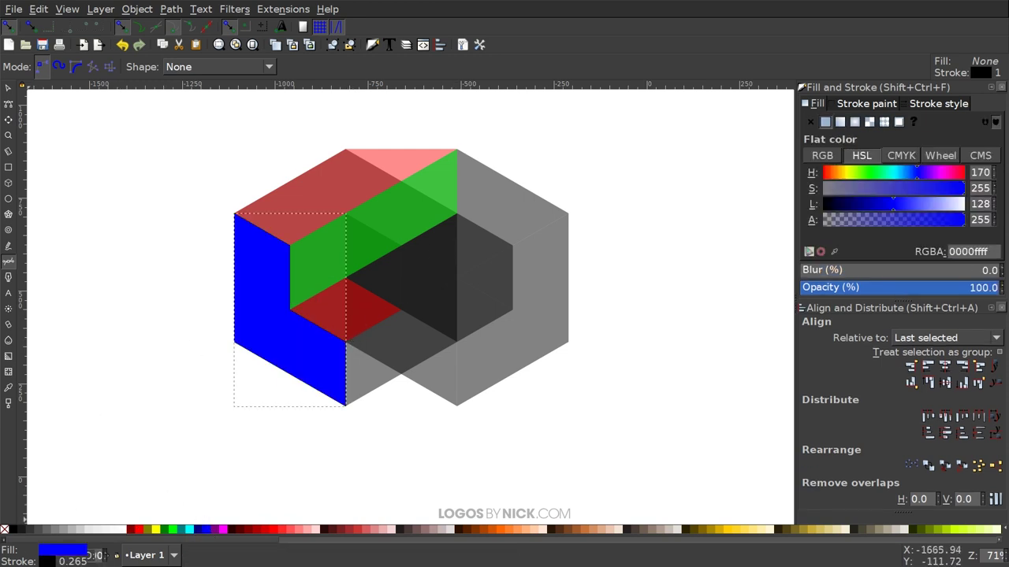
{"action": "left_click", "coordinate": [4, 530], "text": "shift"}
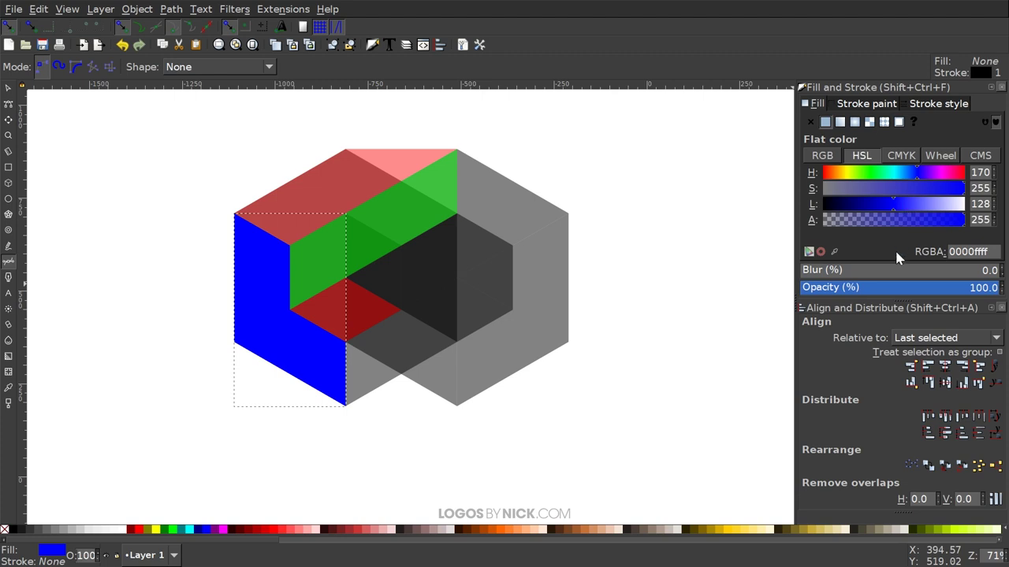
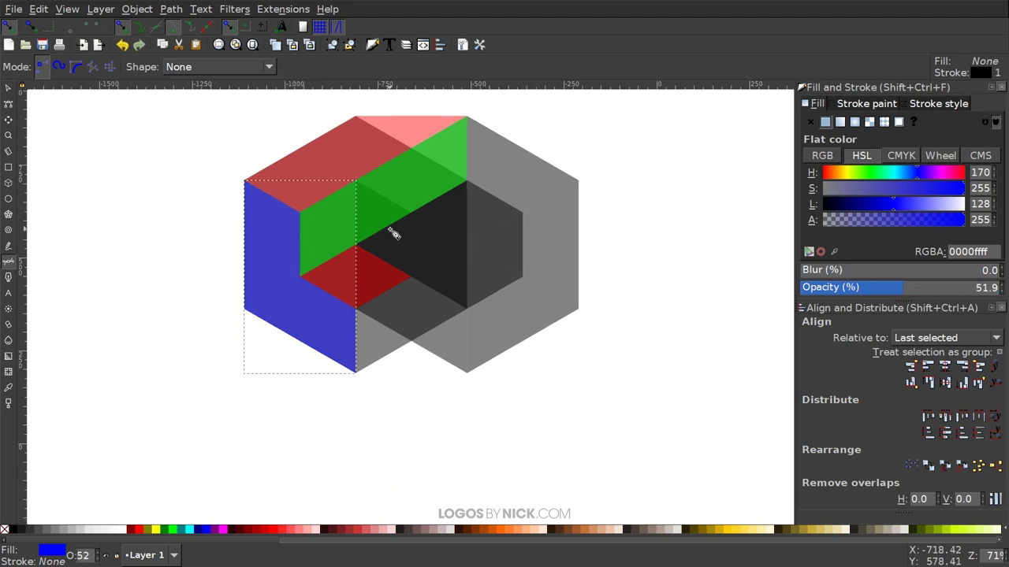
Step: Select the four colored shapes together and move them off the gray templates into the empty area on their left
{"action": "left_click", "coordinate": [8, 87]}
{"action": "scroll", "coordinate": [321, 226], "scroll_direction": "right", "scroll_amount": 1}
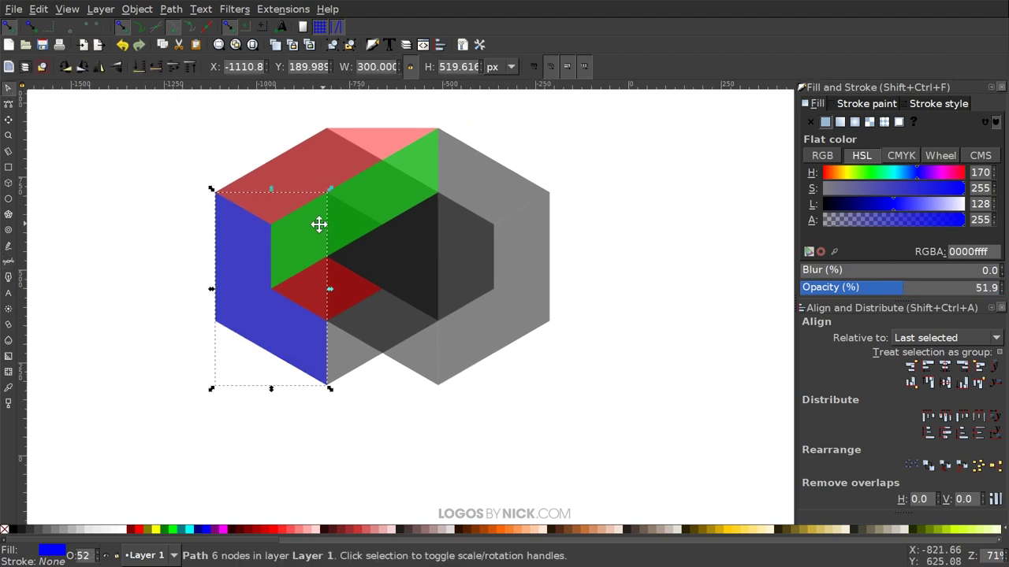
{"action": "left_click", "coordinate": [329, 291], "text": "shift"}
{"action": "left_click", "coordinate": [284, 182], "text": "shift"}
{"action": "left_click", "coordinate": [304, 249], "text": "shift"}
{"action": "left_click_drag", "start_coordinate": [384, 203], "coordinate": [79, 389]}
{"action": "scroll", "coordinate": [410, 247], "scroll_direction": "left", "scroll_amount": 8}
{"action": "scroll", "coordinate": [410, 247], "scroll_direction": "down", "scroll_amount": 4}
{"action": "left_click_drag", "start_coordinate": [333, 244], "coordinate": [288, 237]}
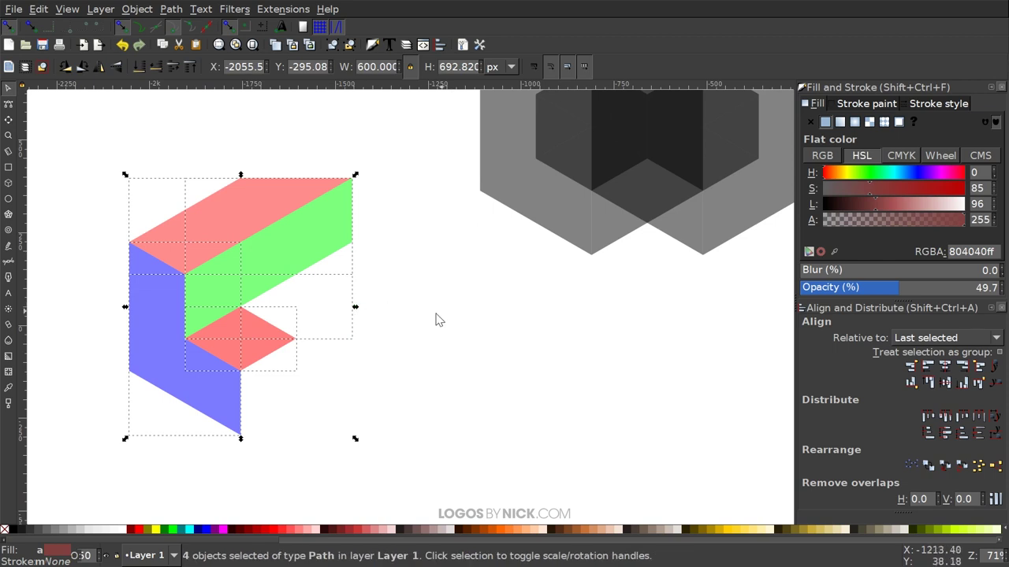
Step: Select all the overlapping gray and black cube templates and delete them
{"action": "scroll", "coordinate": [296, 438], "scroll_direction": "right", "scroll_amount": 4}
{"action": "scroll", "coordinate": [297, 437], "scroll_direction": "up", "scroll_amount": 4}
{"action": "scroll", "coordinate": [291, 438], "scroll_direction": "up", "scroll_amount": 1}
{"action": "scroll", "coordinate": [292, 438], "scroll_direction": "right", "scroll_amount": 3}
{"action": "left_click_drag", "start_coordinate": [725, 440], "coordinate": [186, 90]}
{"action": "scroll", "coordinate": [375, 202], "scroll_direction": "up", "scroll_amount": 1}
{"action": "scroll", "coordinate": [374, 202], "scroll_direction": "left", "scroll_amount": 1}
{"action": "key", "text": "Delete"}
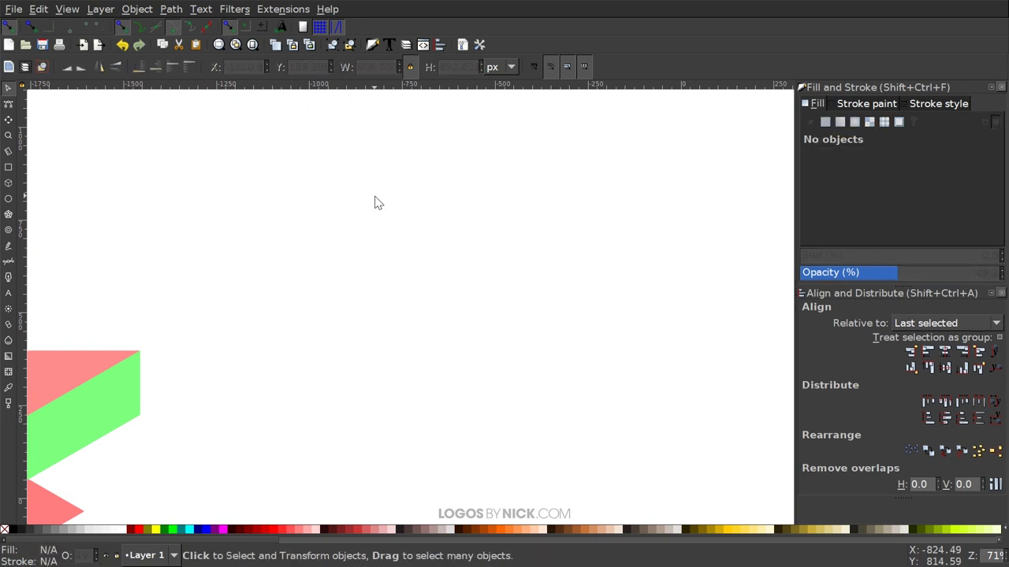
Step: Duplicate the four colored shapes and place the copy to the right of the original
{"action": "left_click_drag", "start_coordinate": [105, 386], "coordinate": [344, 224]}
{"action": "mouse_move", "coordinate": [584, 444]}
{"action": "left_mouse_down"}
{"action": "mouse_move", "coordinate": [187, 234]}
{"action": "mouse_move", "coordinate": [37, 134]}
{"action": "mouse_move", "coordinate": [85, 124]}
{"action": "left_mouse_up"}
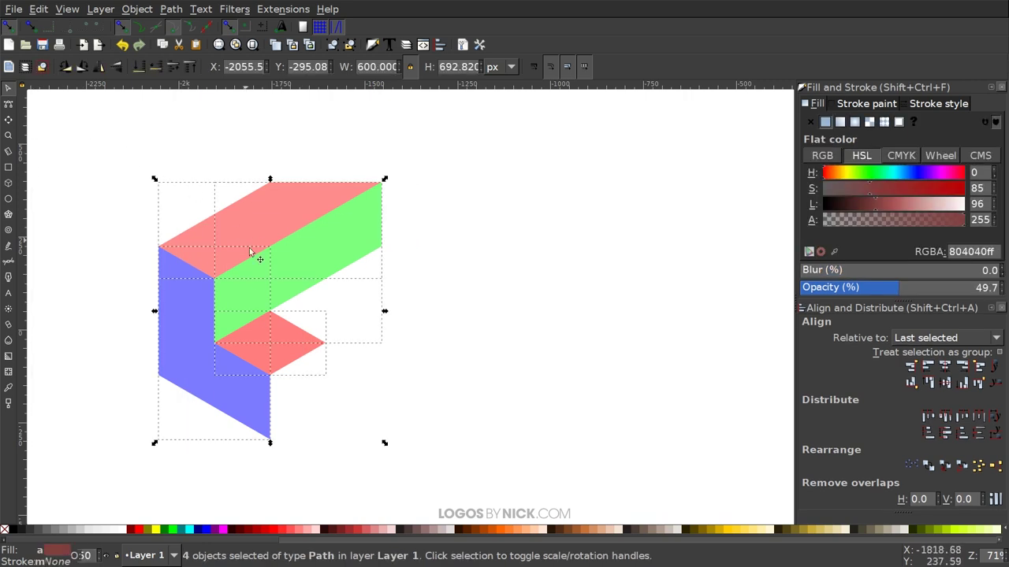
{"action": "right_click", "coordinate": [273, 249]}
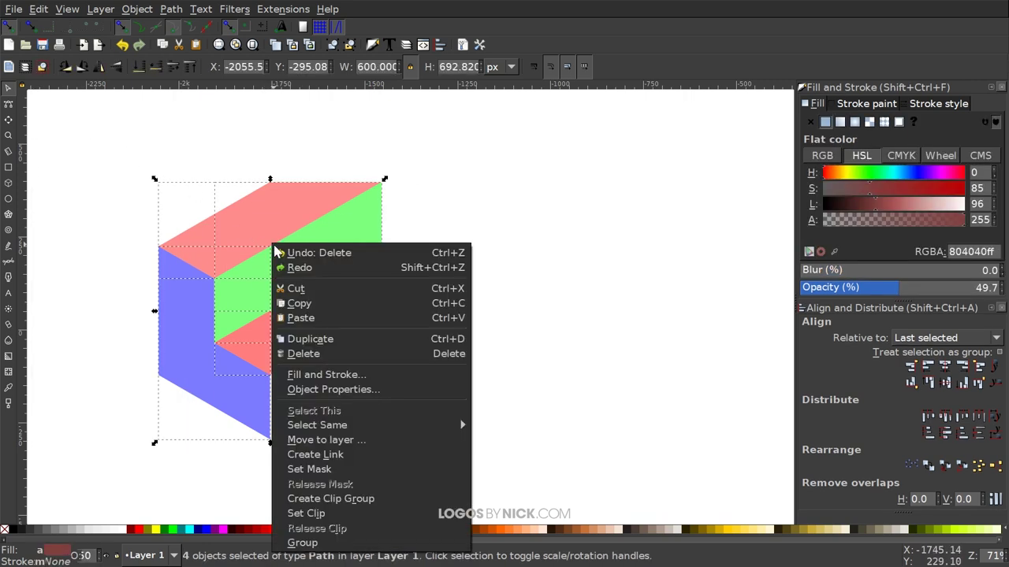
{"action": "left_click", "coordinate": [299, 336]}
{"action": "left_click_drag", "start_coordinate": [218, 275], "coordinate": [540, 272]}
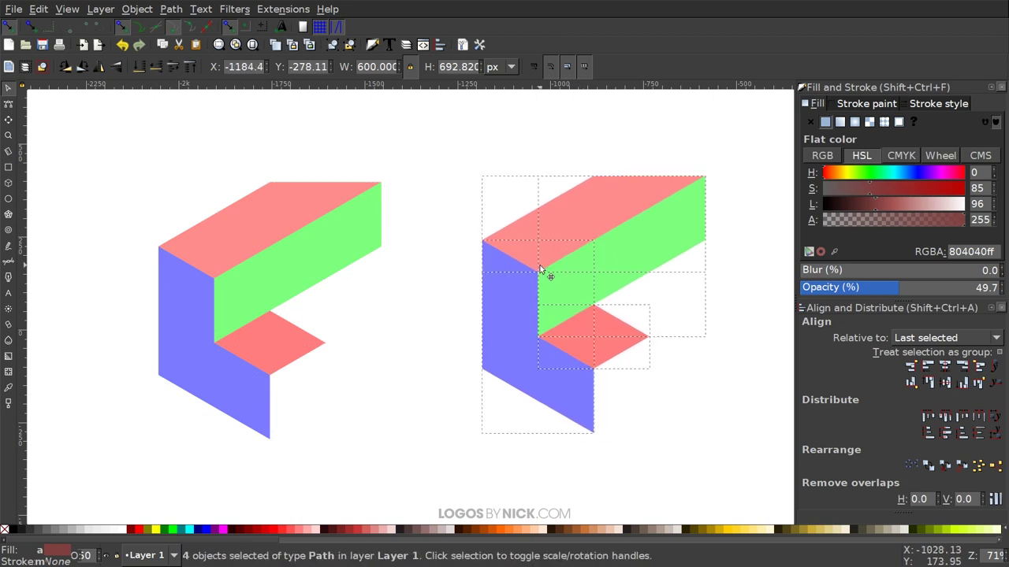
Step: Flip the copy vertically and horizontally, then snap it against the original to complete the closed isometric shape
{"action": "left_click", "coordinate": [118, 66]}
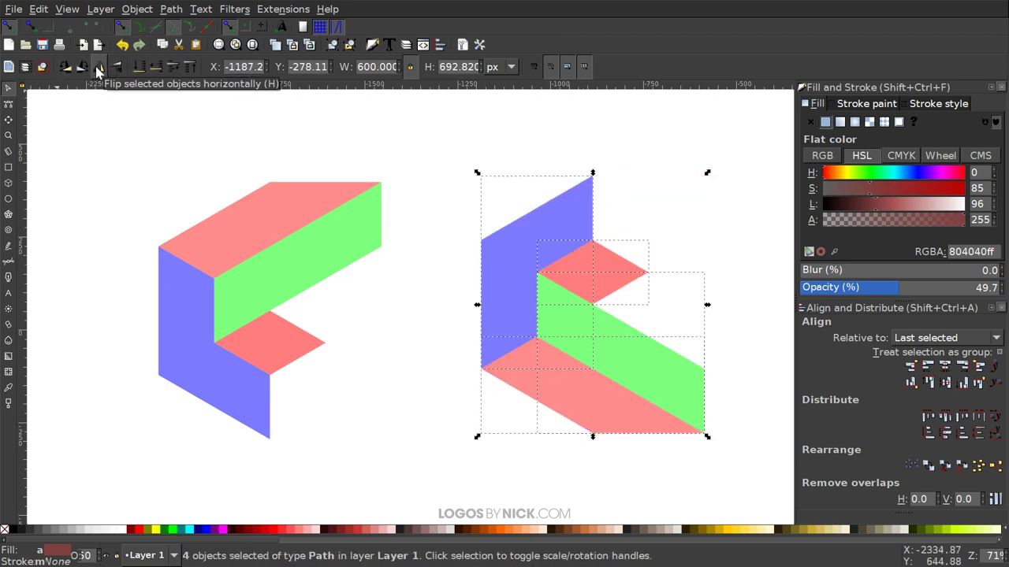
{"action": "left_click", "coordinate": [99, 66]}
{"action": "left_click_drag", "start_coordinate": [480, 427], "coordinate": [268, 431]}
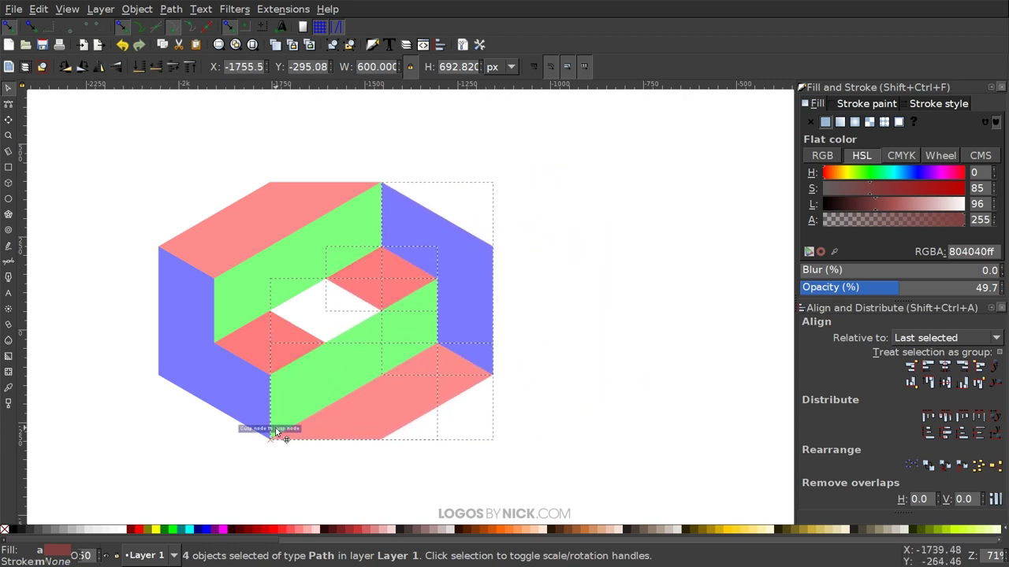
Step: Select all eight shapes of the design and raise their opacity to 100%
{"action": "scroll", "coordinate": [386, 379], "scroll_direction": "left", "scroll_amount": 4}
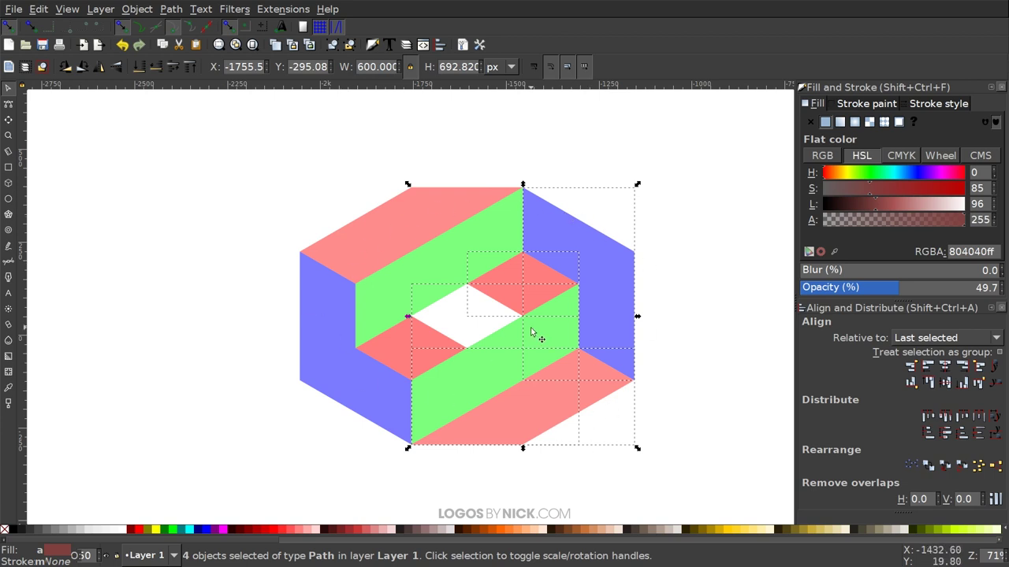
{"action": "scroll", "coordinate": [532, 333], "scroll_direction": "right", "scroll_amount": 2}
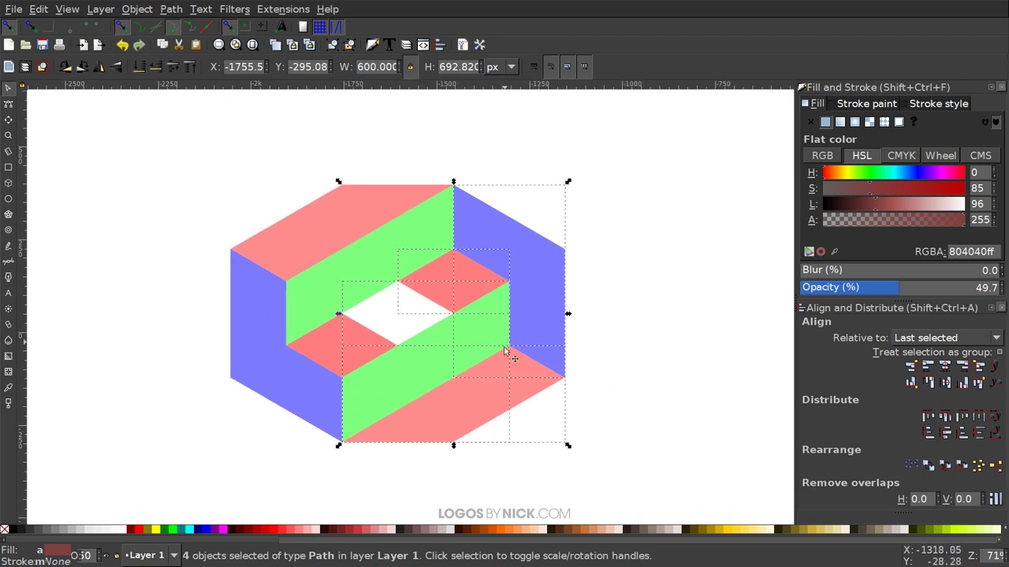
{"action": "left_click_drag", "start_coordinate": [706, 473], "coordinate": [132, 138]}
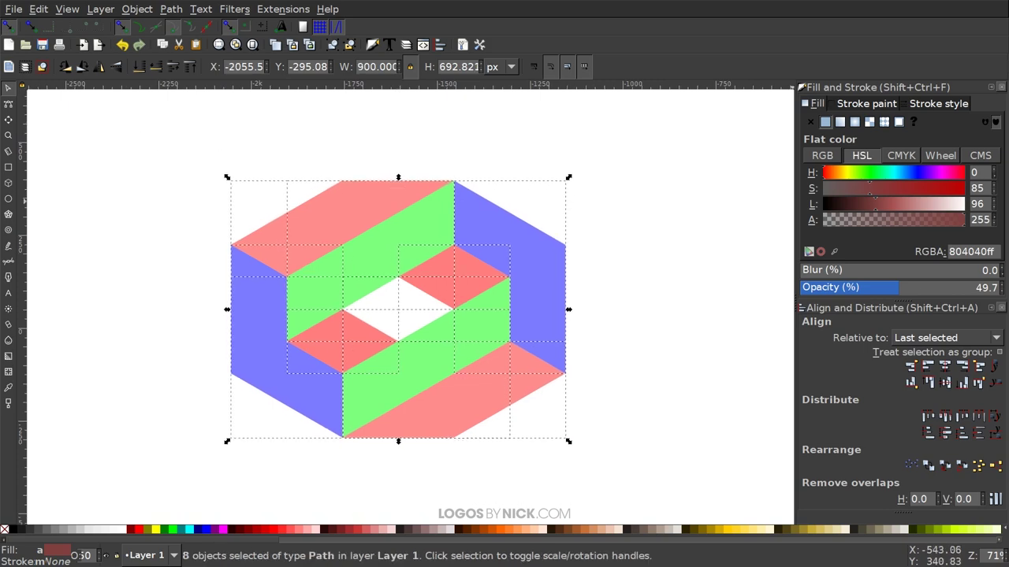
{"action": "left_click_drag", "start_coordinate": [905, 292], "coordinate": [997, 290]}
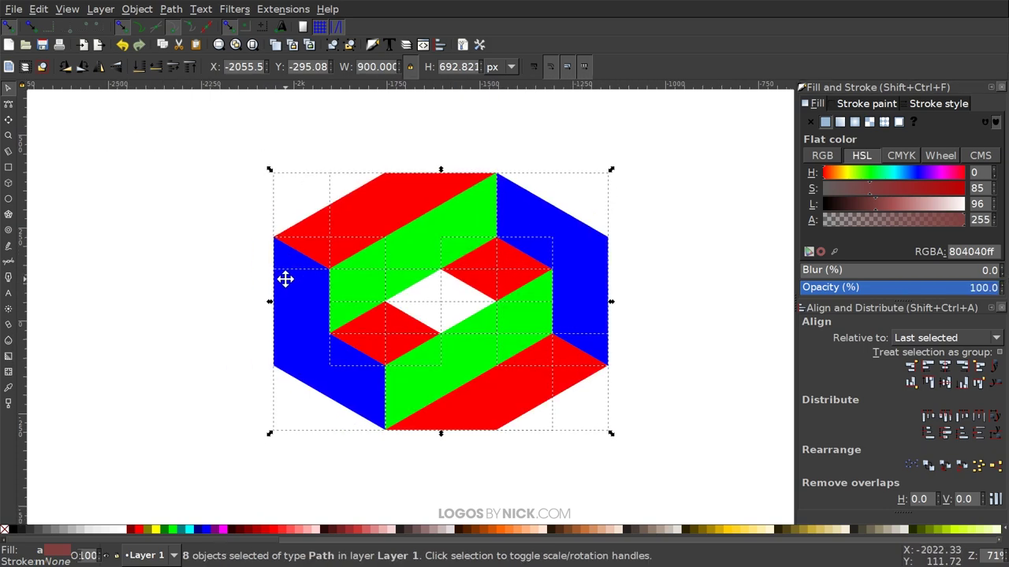
Step: Scale the whole design proportionally to 1200 px wide and reposition it on the canvas
{"action": "scroll", "coordinate": [356, 300], "scroll_direction": "up", "scroll_amount": 1}
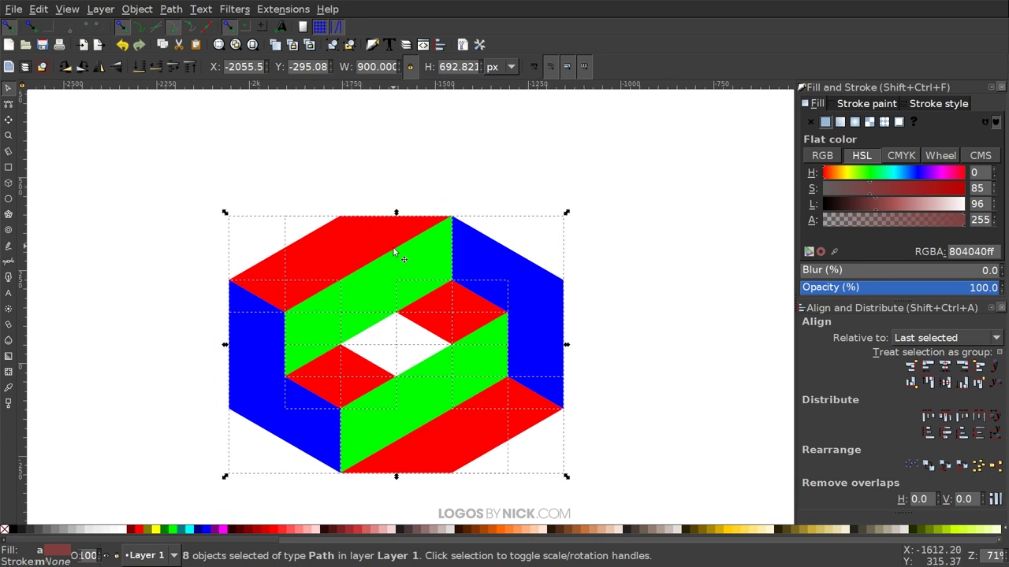
{"action": "left_click_drag", "start_coordinate": [393, 292], "coordinate": [395, 259]}
{"action": "triple_click", "coordinate": [375, 66]}
{"action": "type", "text": "1200"}
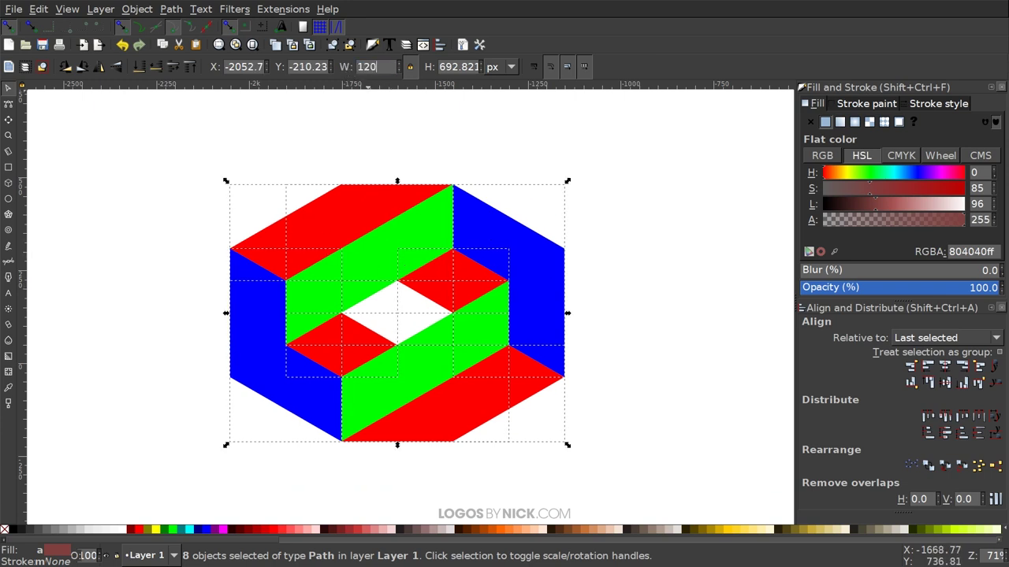
{"action": "key", "text": "Return"}
{"action": "left_click_drag", "start_coordinate": [509, 189], "coordinate": [441, 223]}
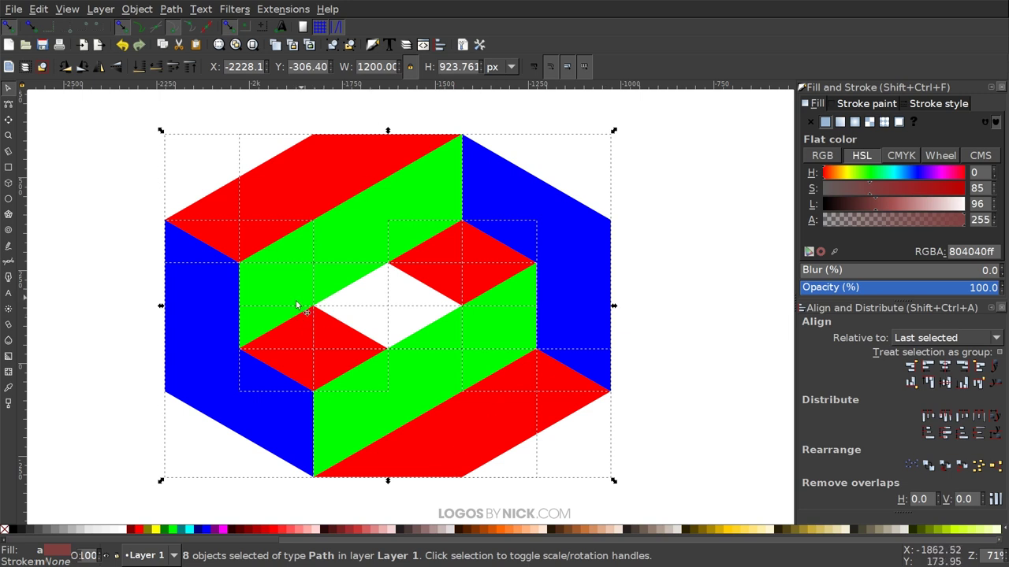
Step: Remove the fill from all eight shapes and give them black strokes 8 px wide
{"action": "left_click", "coordinate": [5, 529]}
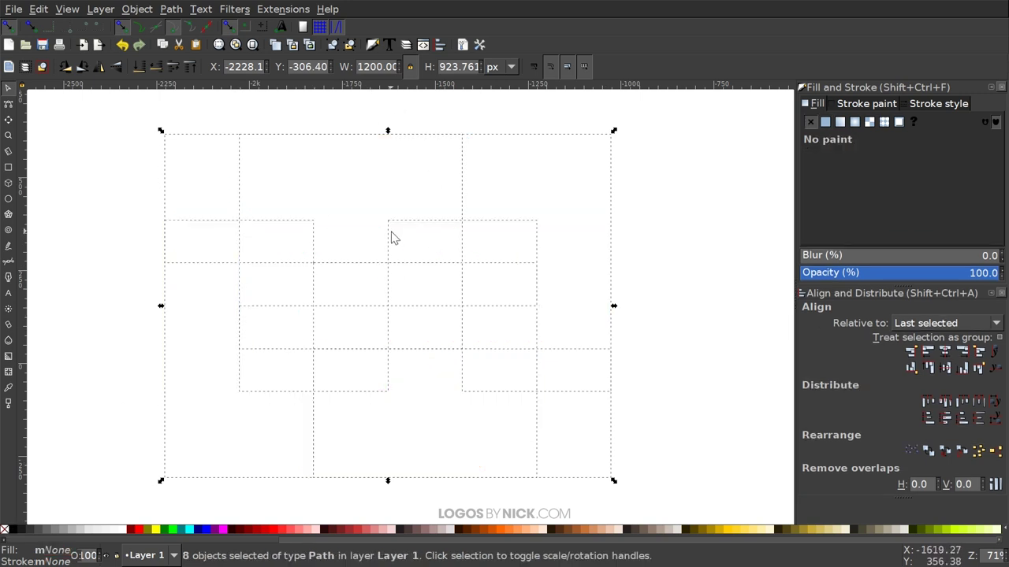
{"action": "left_click", "coordinate": [11, 530], "text": "shift"}
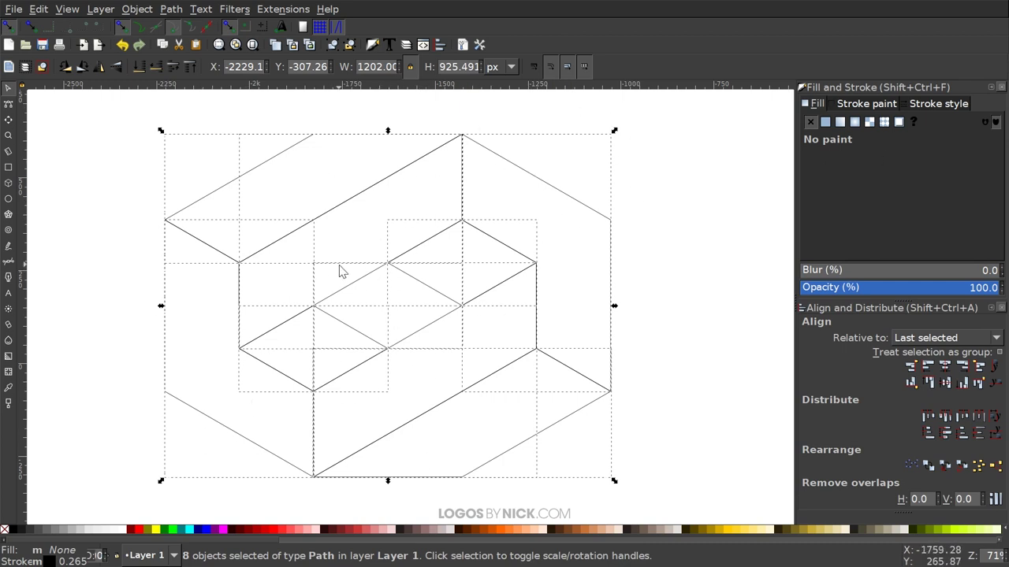
{"action": "left_click", "coordinate": [938, 104]}
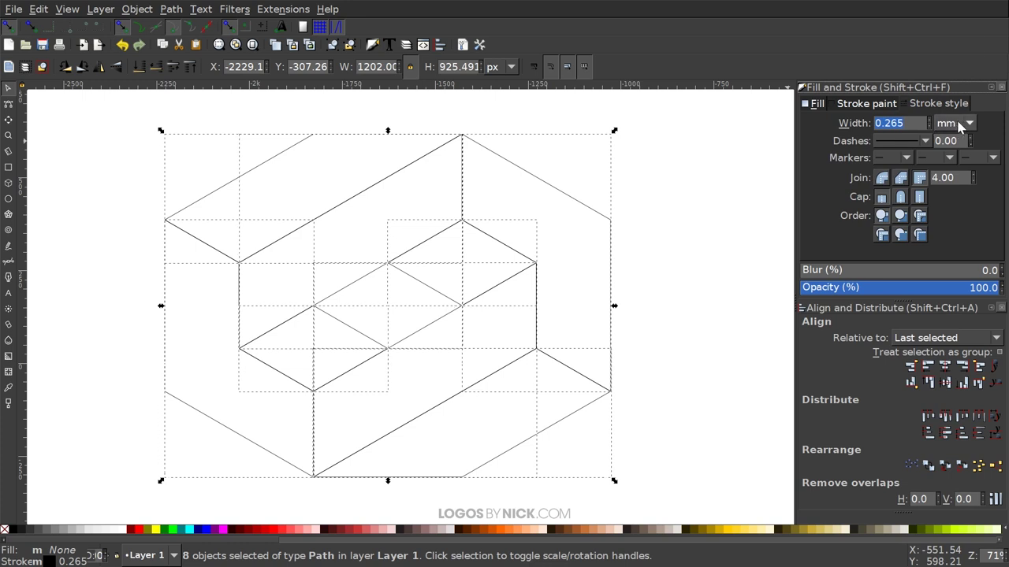
{"action": "left_click", "coordinate": [960, 126]}
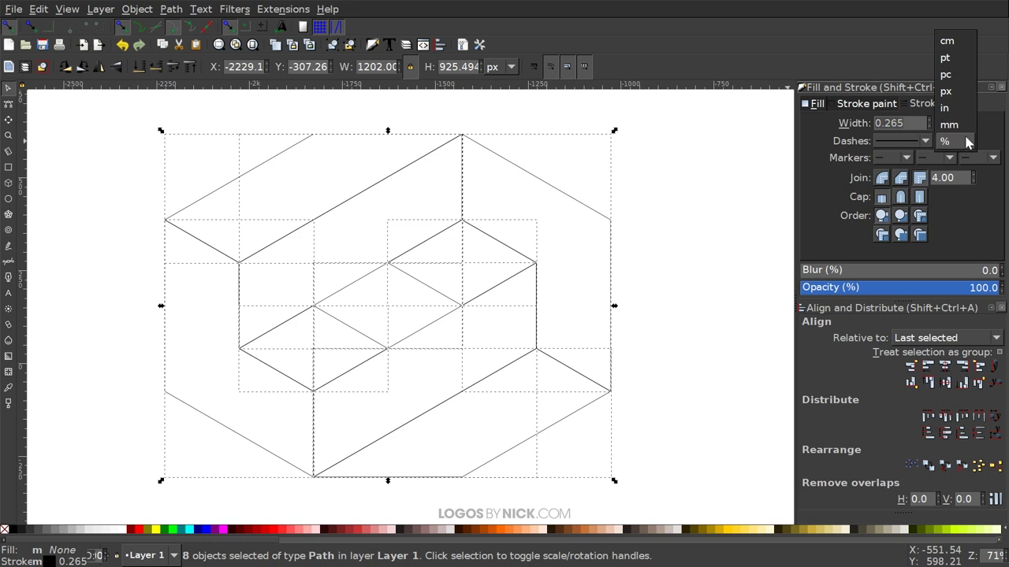
{"action": "left_click", "coordinate": [958, 94]}
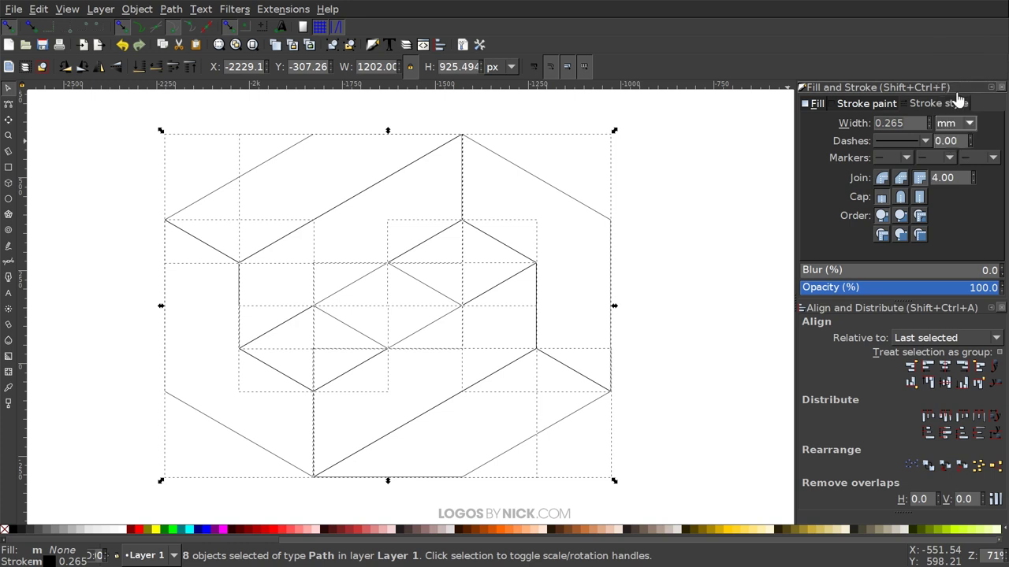
{"action": "key", "text": "shift+Tab"}
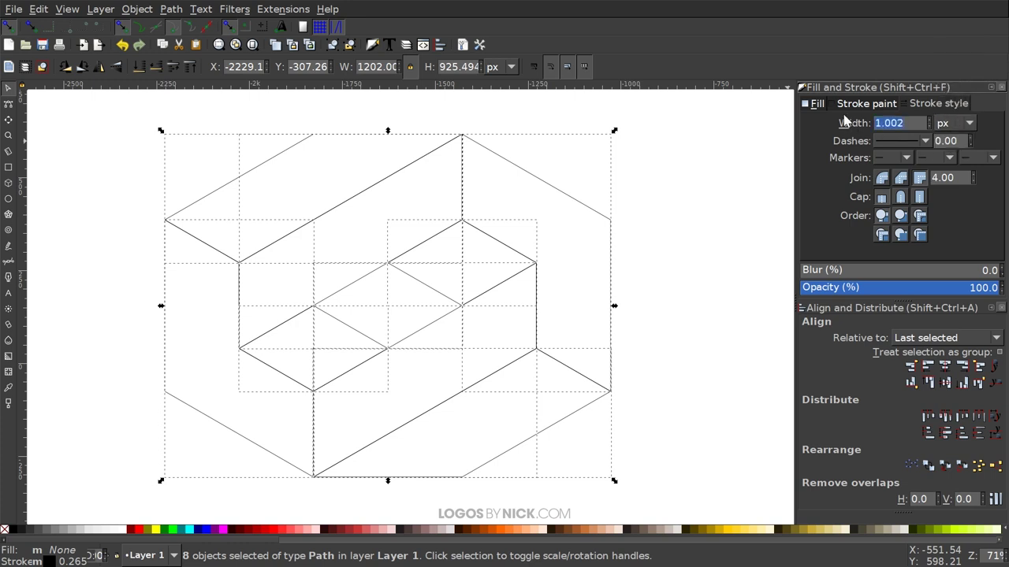
{"action": "type", "text": "5"}
{"action": "key", "text": "Return"}
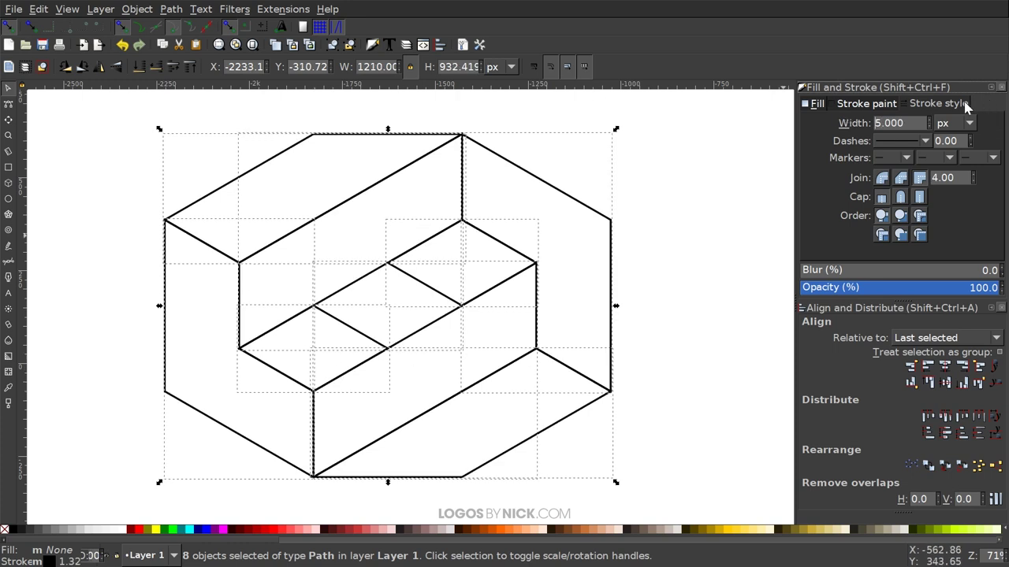
{"action": "type", "text": "8"}
{"action": "key", "text": "Return"}
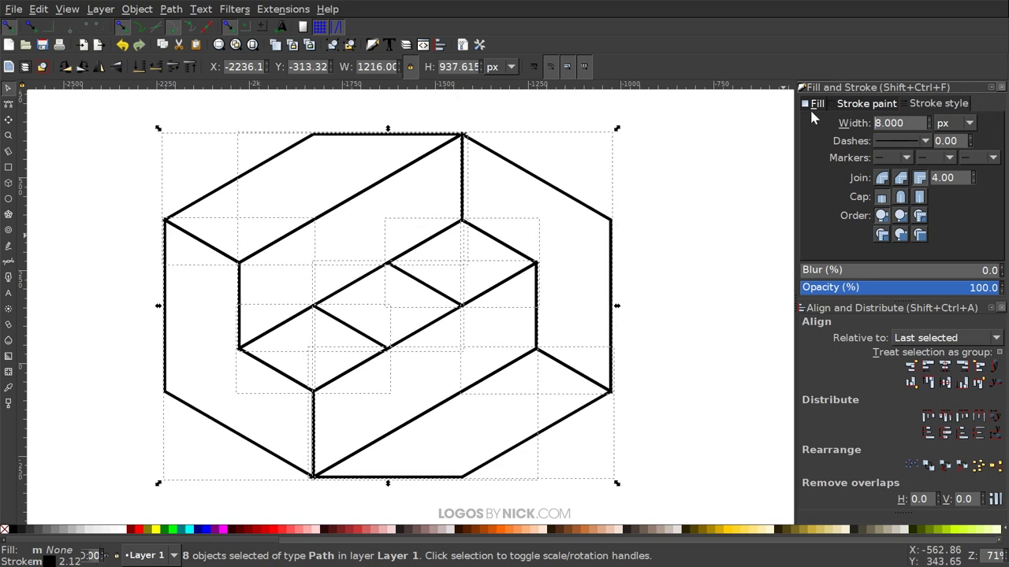
Step: Give the strokes of all eight shapes round joins and round caps
{"action": "left_click", "coordinate": [882, 179]}
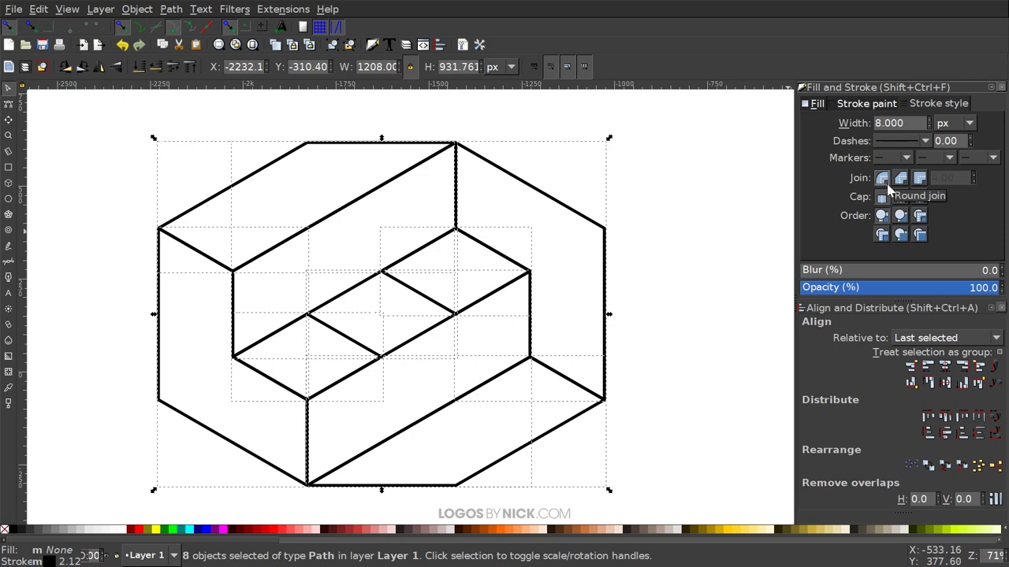
{"action": "left_click", "coordinate": [905, 202]}
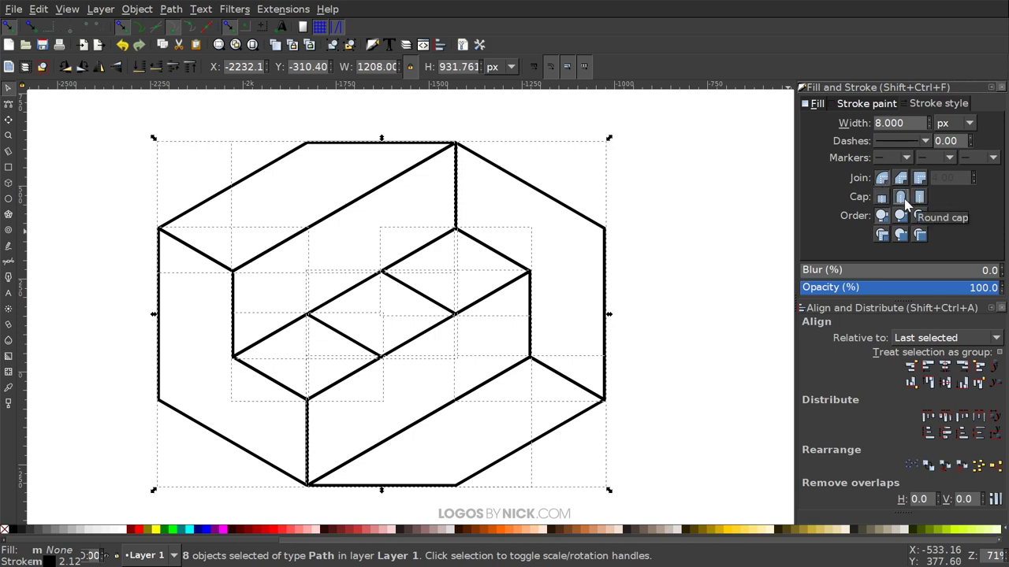
{"action": "left_click_drag", "start_coordinate": [608, 296], "coordinate": [592, 307]}
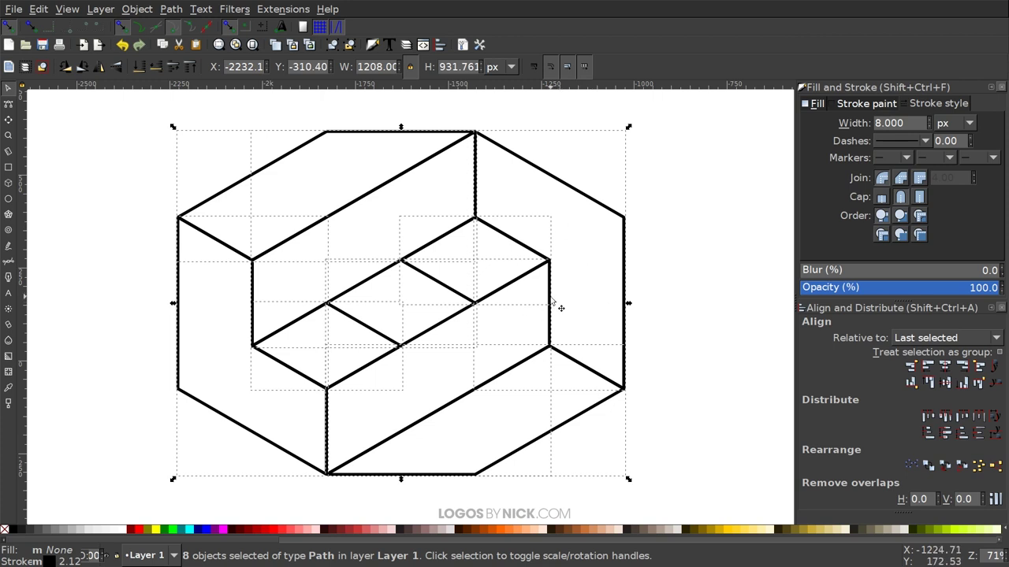
{"action": "scroll", "coordinate": [548, 299], "scroll_direction": "right", "scroll_amount": 1}
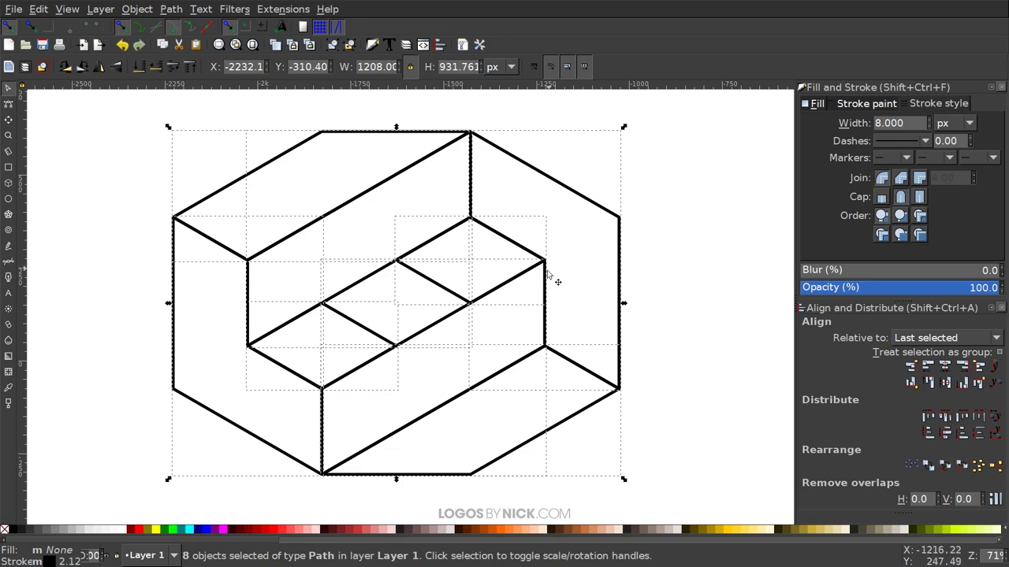
Step: Export the selected shapes to the Desktop as a PNG image named geographic-shape.png
{"action": "left_click", "coordinate": [13, 10]}
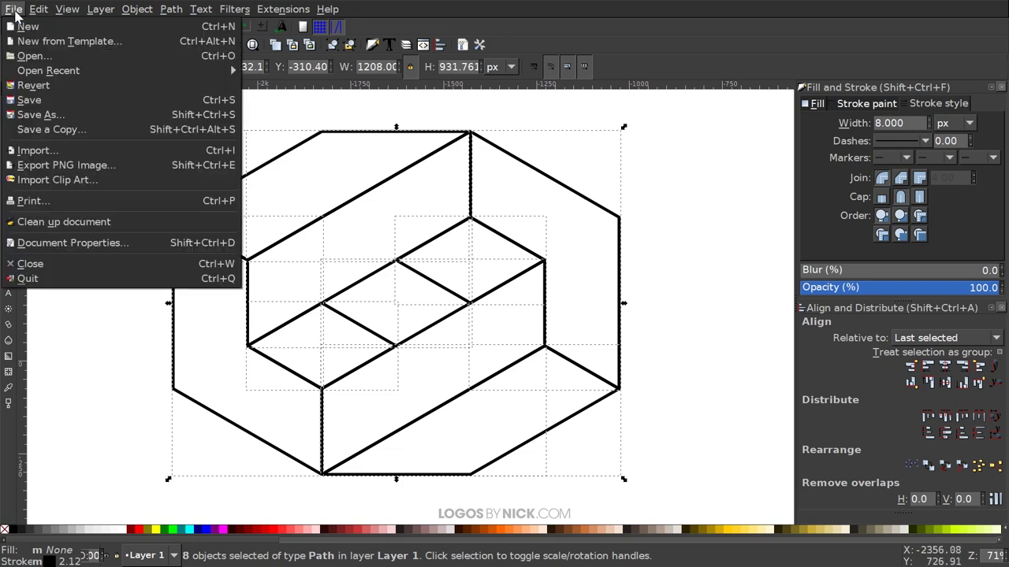
{"action": "left_click", "coordinate": [67, 165]}
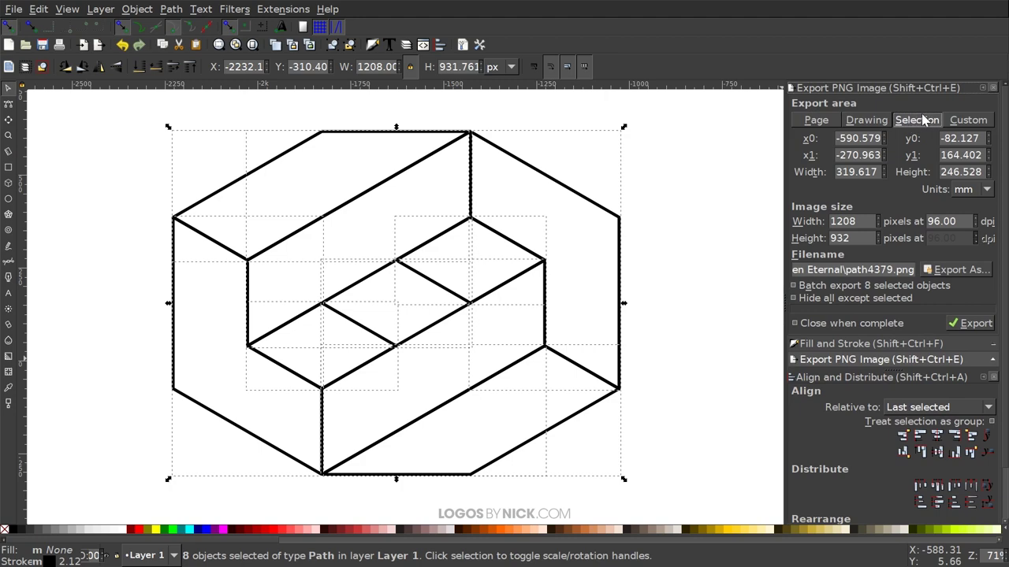
{"action": "left_click", "coordinate": [956, 271]}
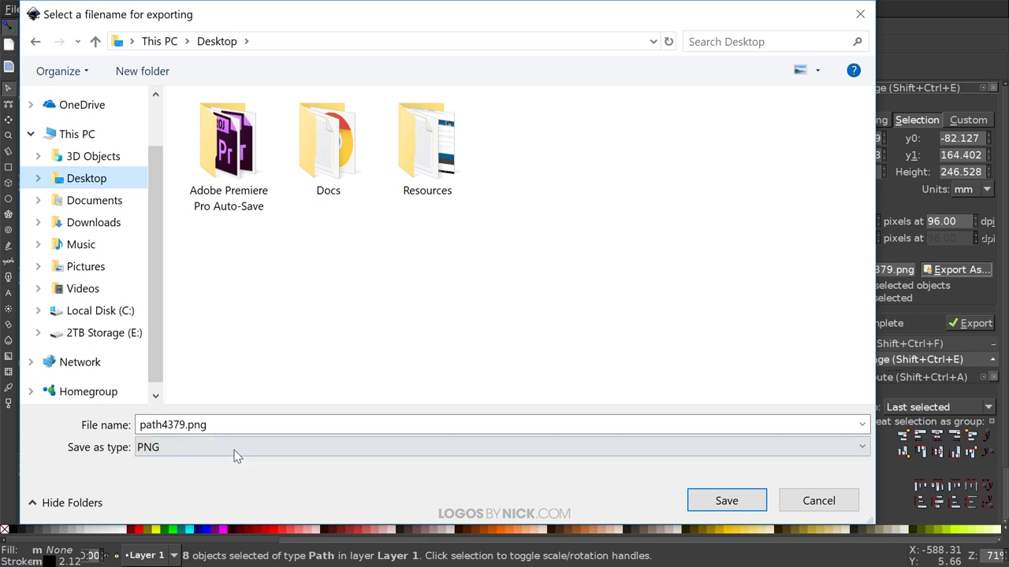
{"action": "double_click", "coordinate": [174, 425]}
{"action": "type", "text": "go"}
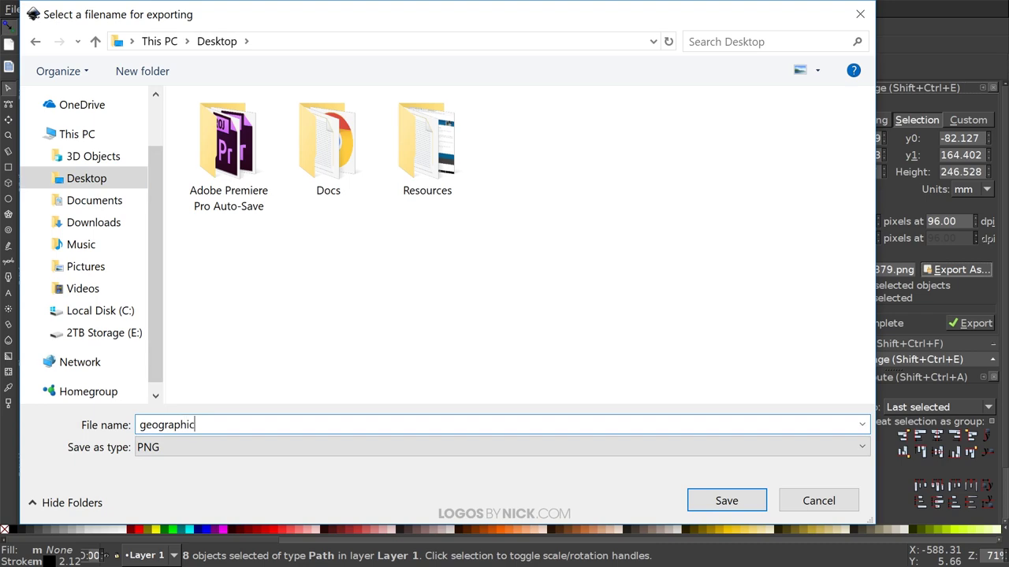
{"action": "type", "text": "ographic-shape"}
{"action": "left_click", "coordinate": [727, 500]}
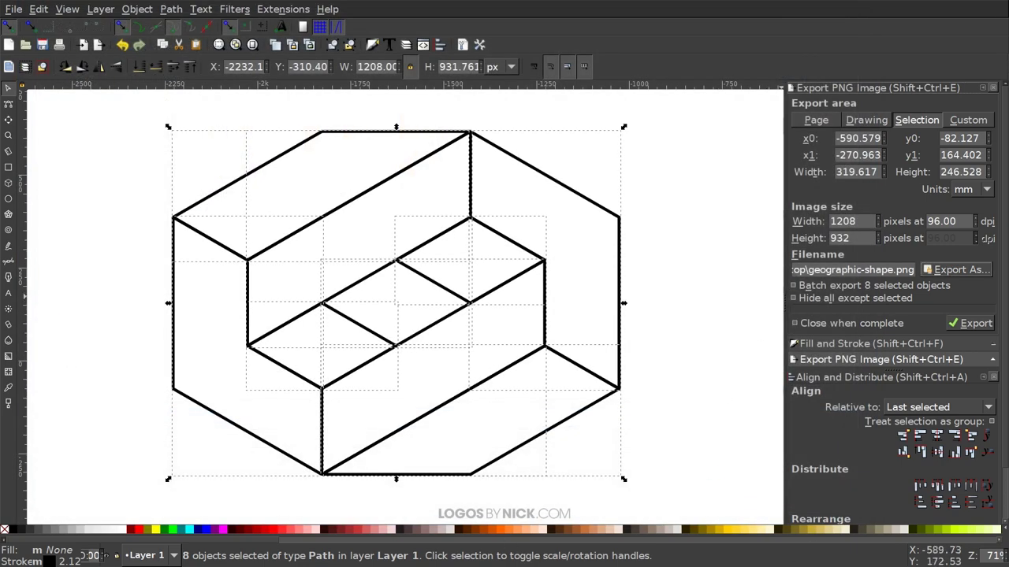
{"action": "left_click", "coordinate": [970, 324]}
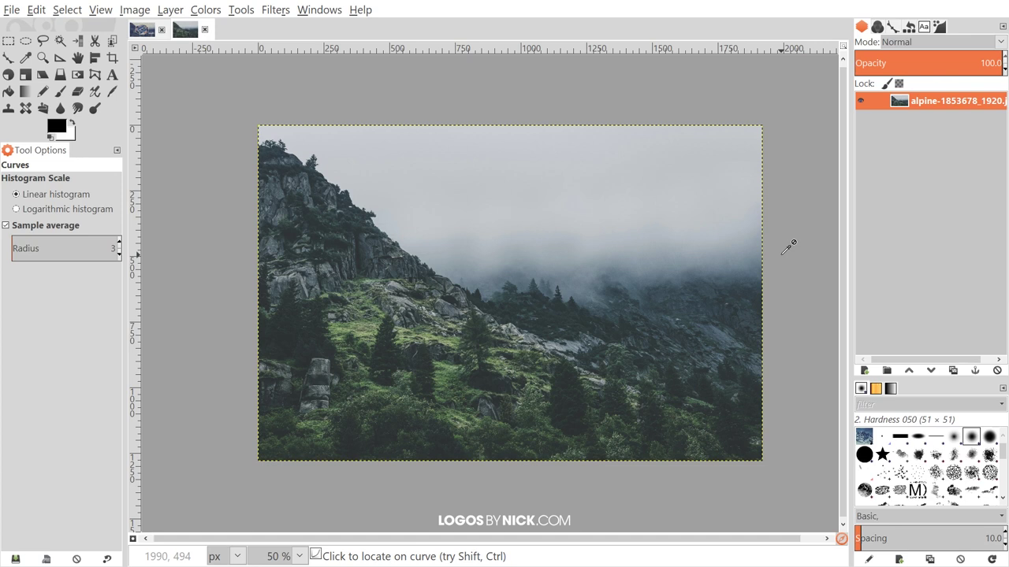
{"action": "scroll", "coordinate": [772, 251], "scroll_direction": "right", "scroll_amount": 1}
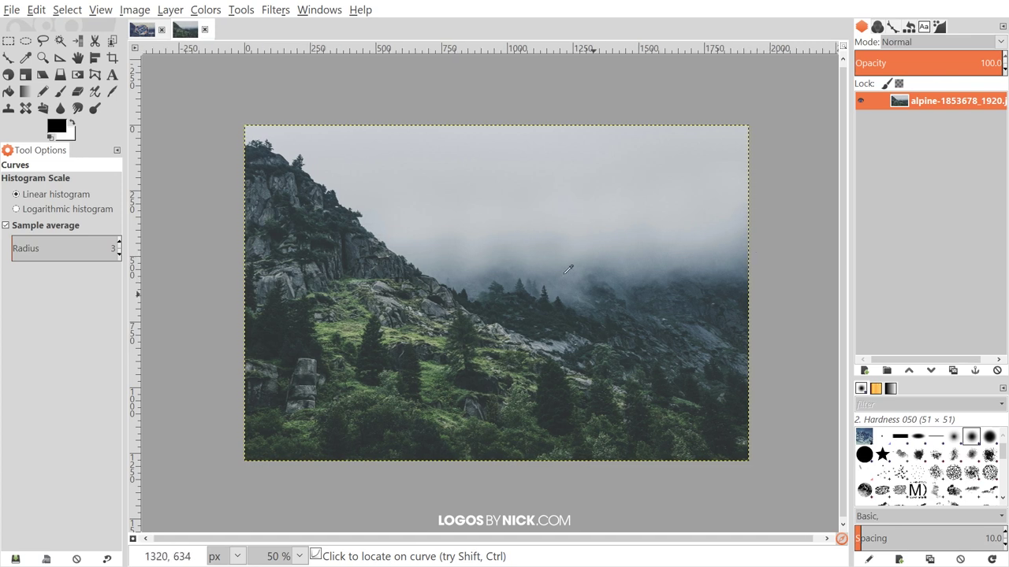
{"action": "scroll", "coordinate": [626, 282], "scroll_direction": "right", "scroll_amount": 1}
{"action": "scroll", "coordinate": [629, 291], "scroll_direction": "up", "scroll_amount": 1}
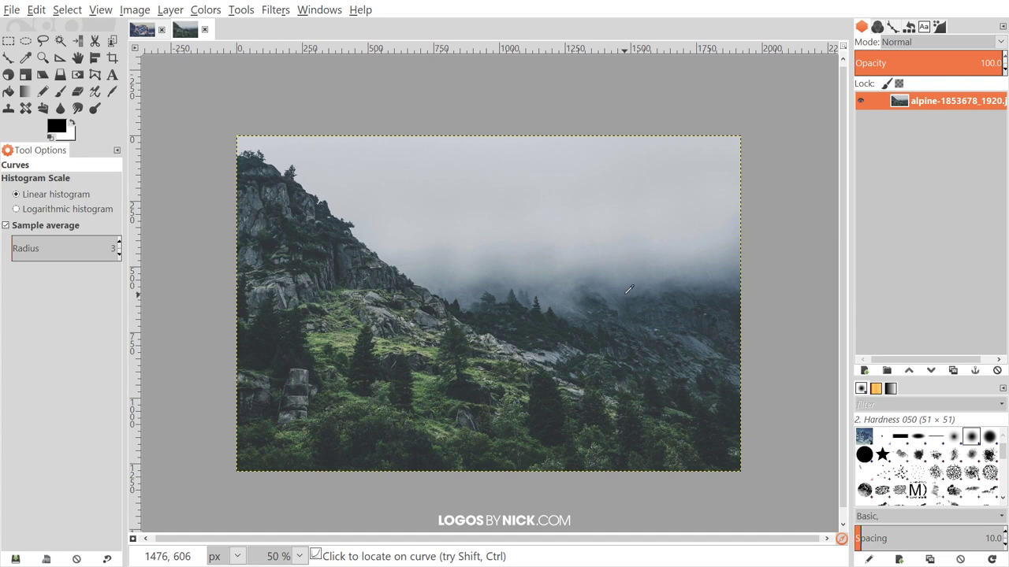
{"action": "scroll", "coordinate": [629, 290], "scroll_direction": "down", "scroll_amount": 1}
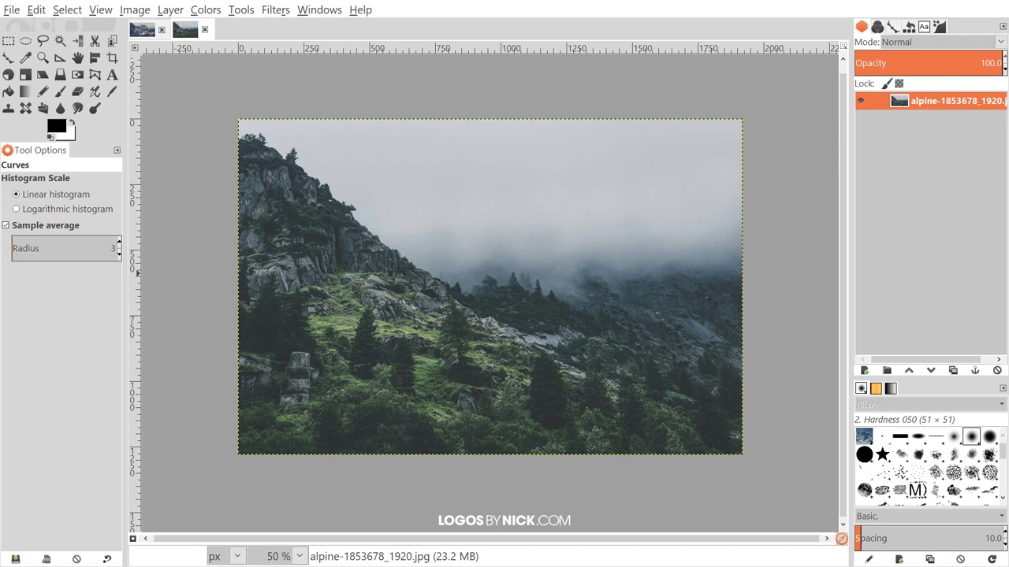
Step: Add men-2425121_1920.jpg from the Tutorials folder as a layer and place it below the alpine layer
{"action": "key", "text": "alt+Tab"}
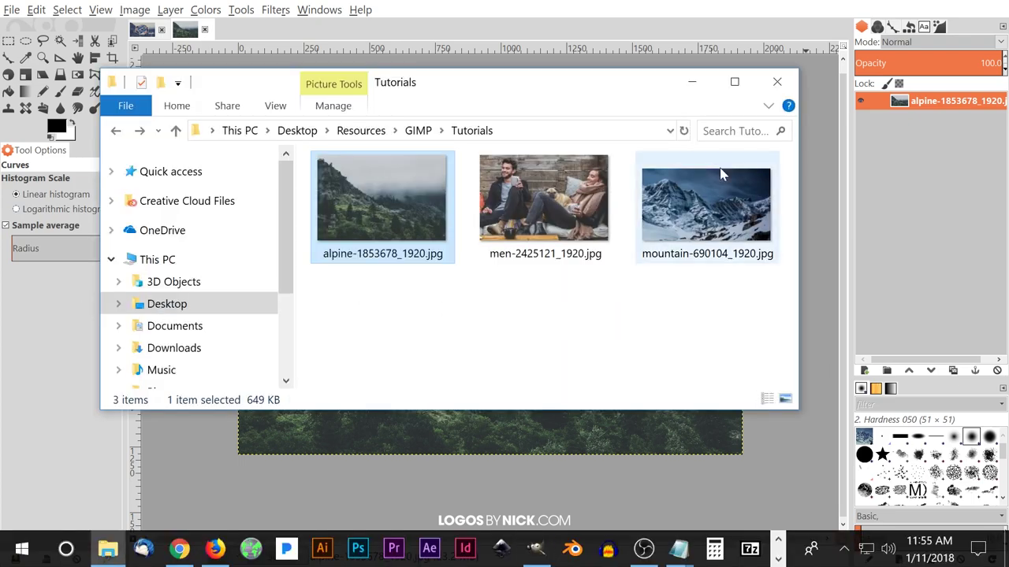
{"action": "left_click_drag", "start_coordinate": [509, 90], "coordinate": [727, 76]}
{"action": "left_click_drag", "start_coordinate": [762, 214], "coordinate": [242, 246]}
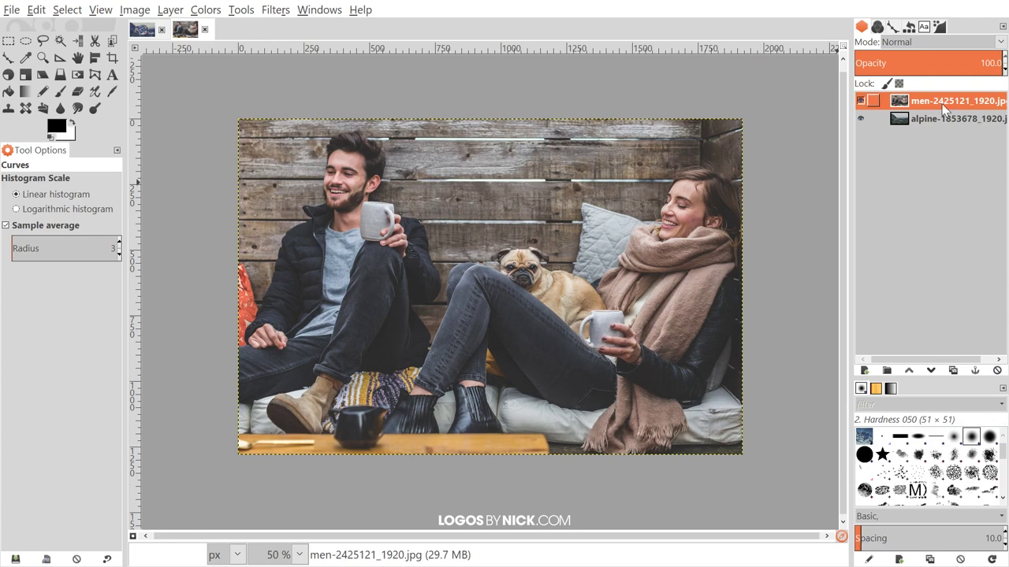
{"action": "left_click_drag", "start_coordinate": [934, 105], "coordinate": [928, 129]}
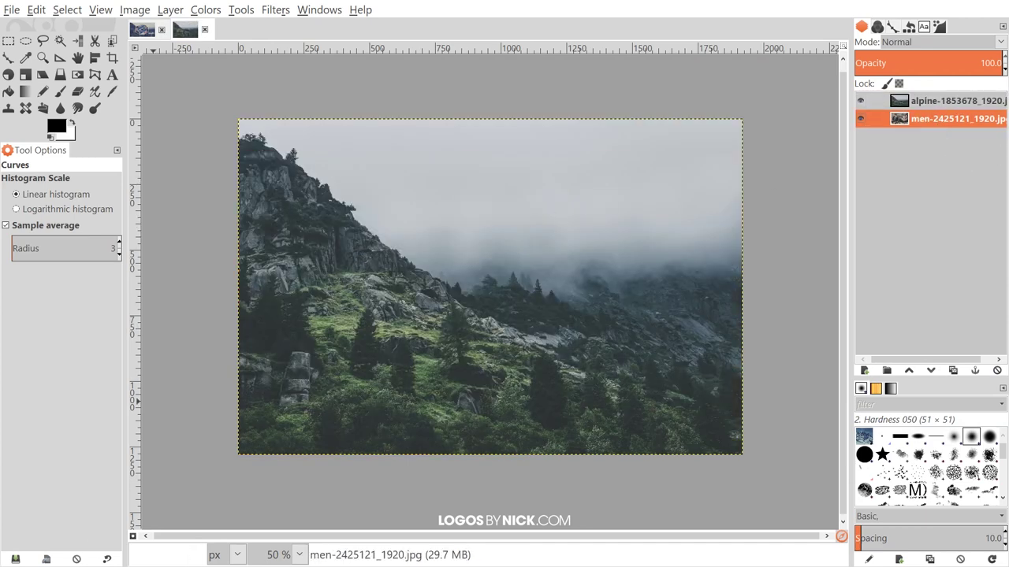
Step: Add mountain-690104_1920.jpg from the Tutorials folder as a layer and place it at the bottom of the layer stack
{"action": "left_click", "coordinate": [108, 549]}
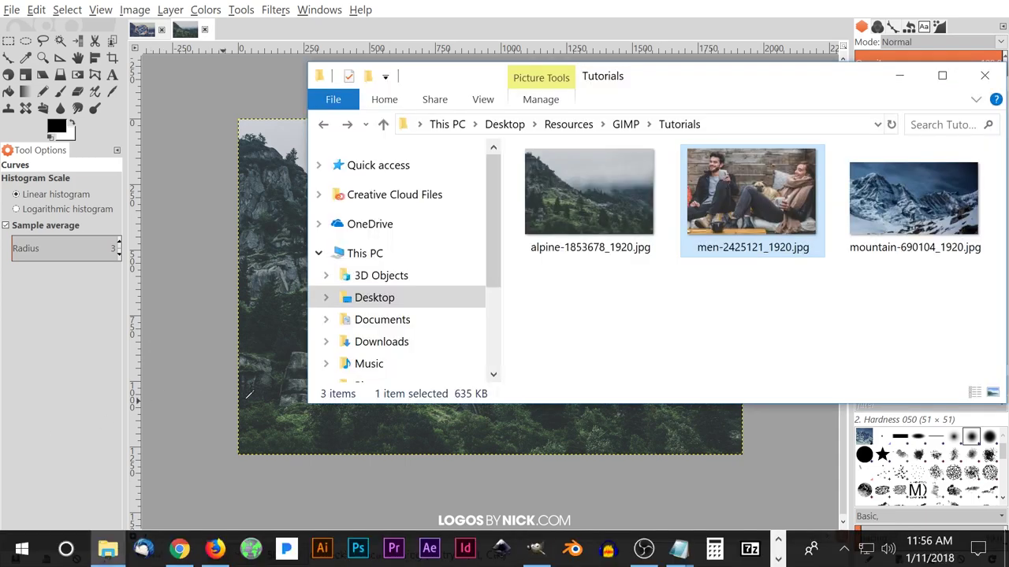
{"action": "left_click_drag", "start_coordinate": [950, 205], "coordinate": [169, 301]}
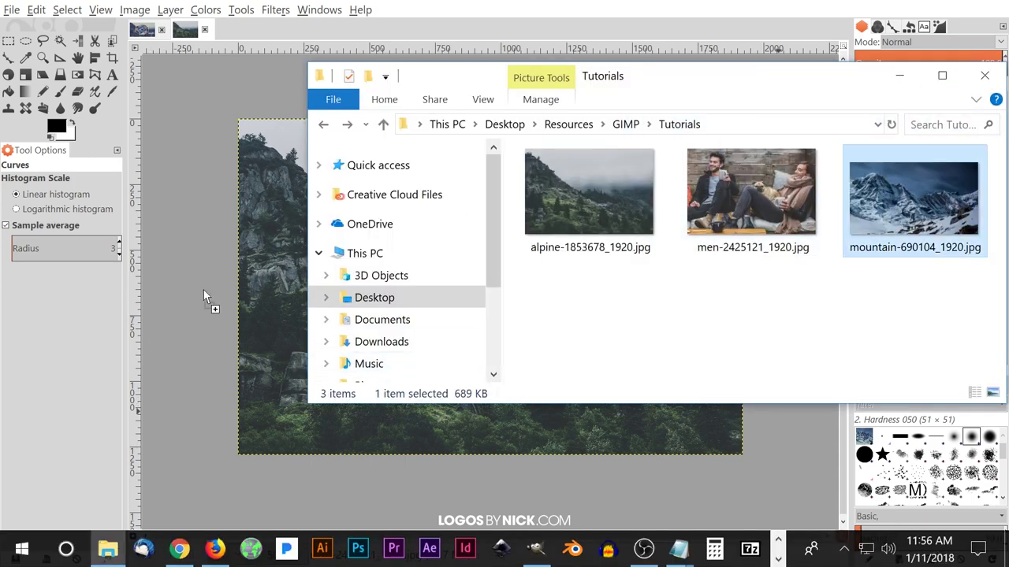
{"action": "left_click_drag", "start_coordinate": [262, 257], "coordinate": [262, 257]}
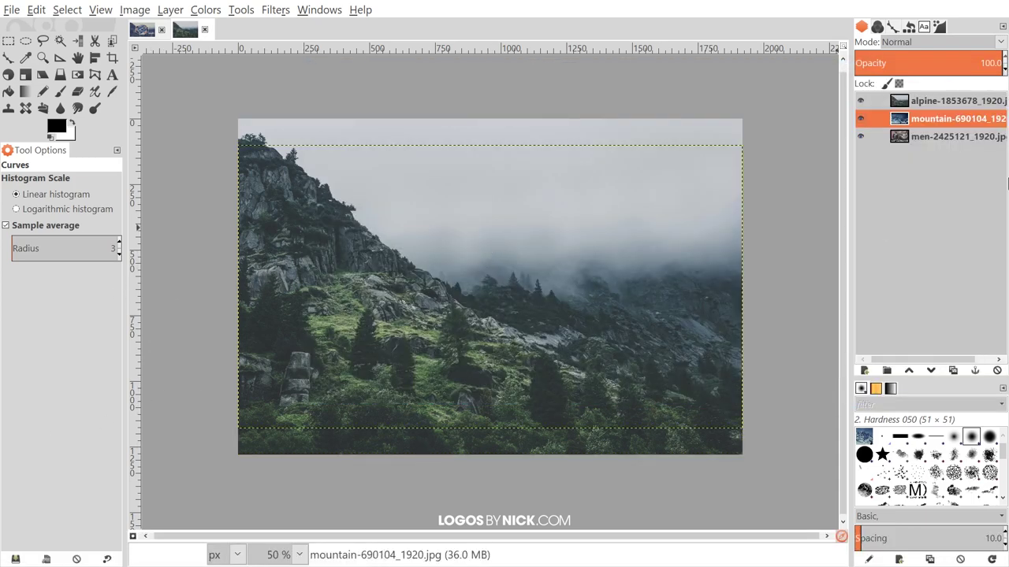
{"action": "left_click_drag", "start_coordinate": [946, 124], "coordinate": [937, 147]}
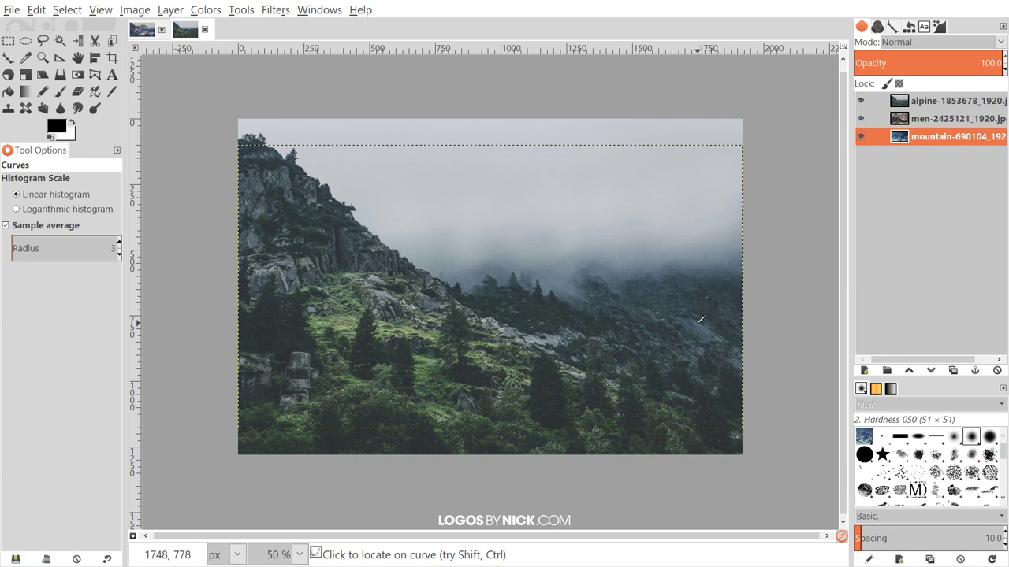
Step: Add geographic-shape.png from the Desktop as a layer above the alpine layer and invert its black lines to white
{"action": "left_click", "coordinate": [933, 102]}
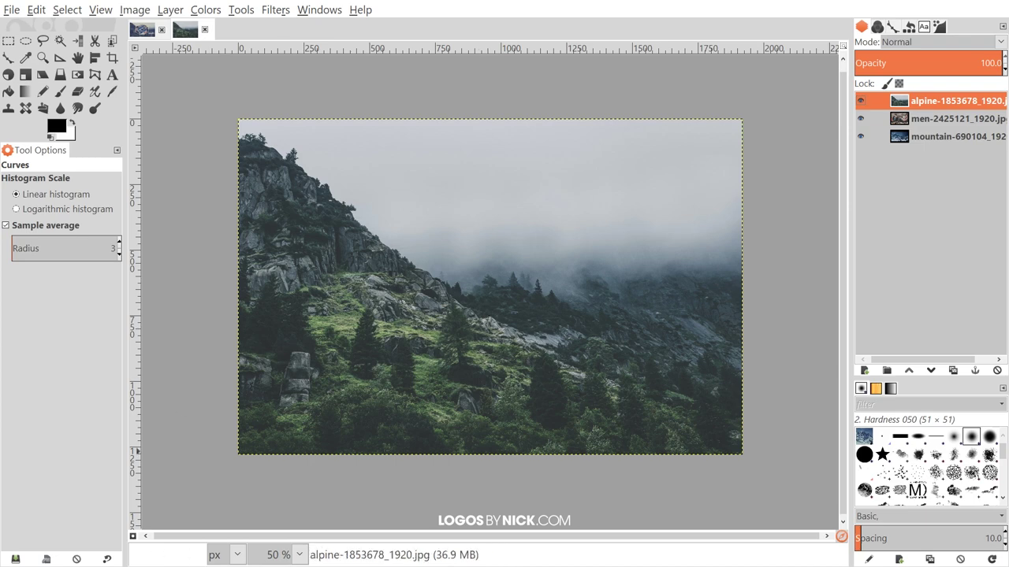
{"action": "key", "text": "alt+Tab"}
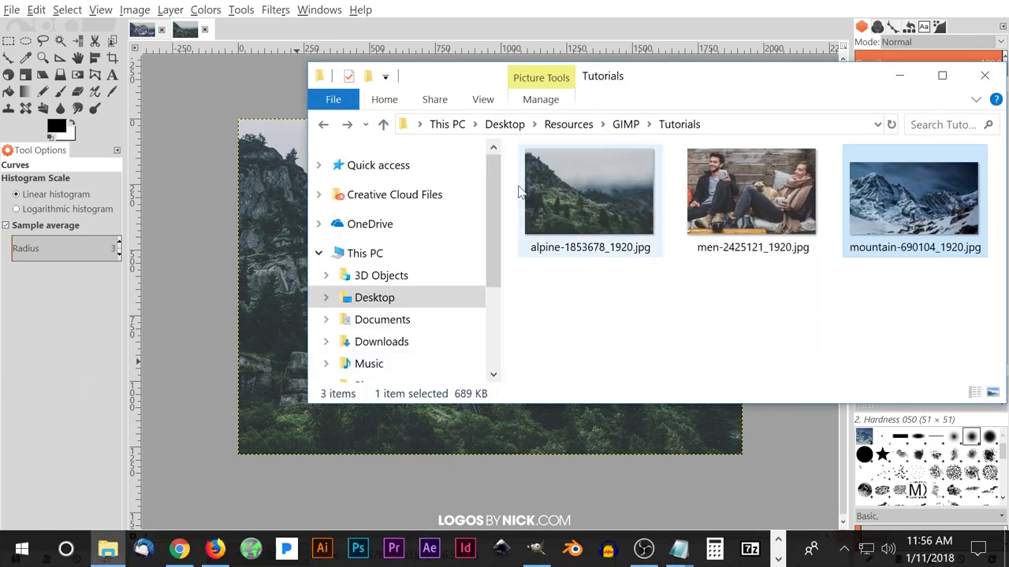
{"action": "left_click", "coordinate": [369, 300]}
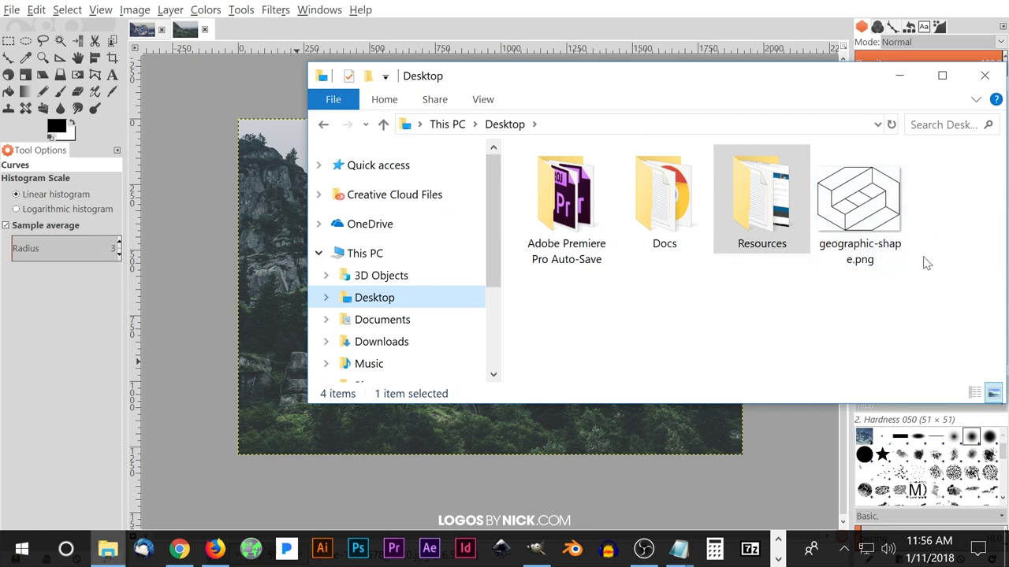
{"action": "left_click_drag", "start_coordinate": [881, 203], "coordinate": [264, 253]}
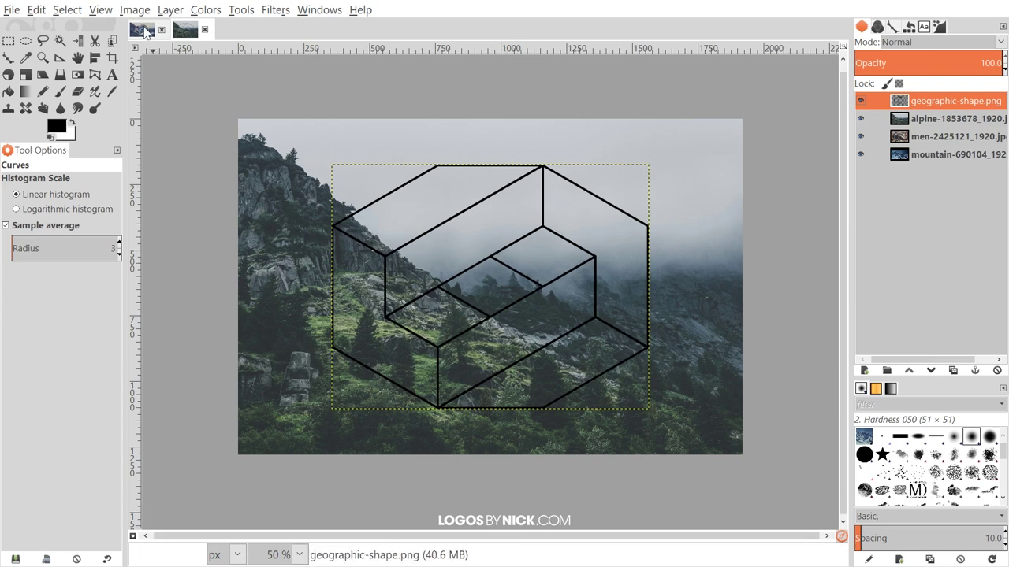
{"action": "left_click", "coordinate": [232, 9]}
{"action": "mouse_move", "coordinate": [205, 9]}
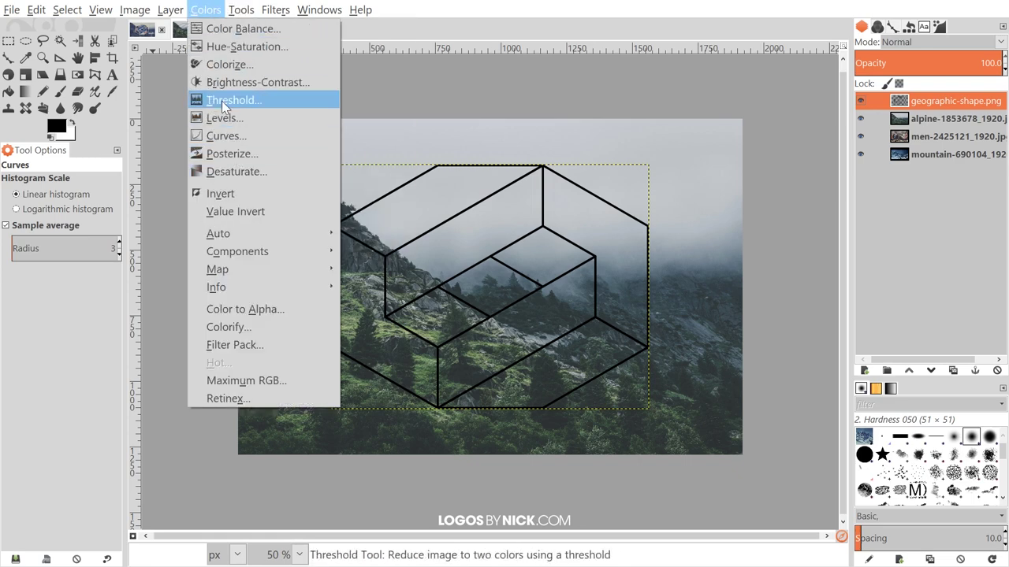
{"action": "left_click", "coordinate": [230, 197]}
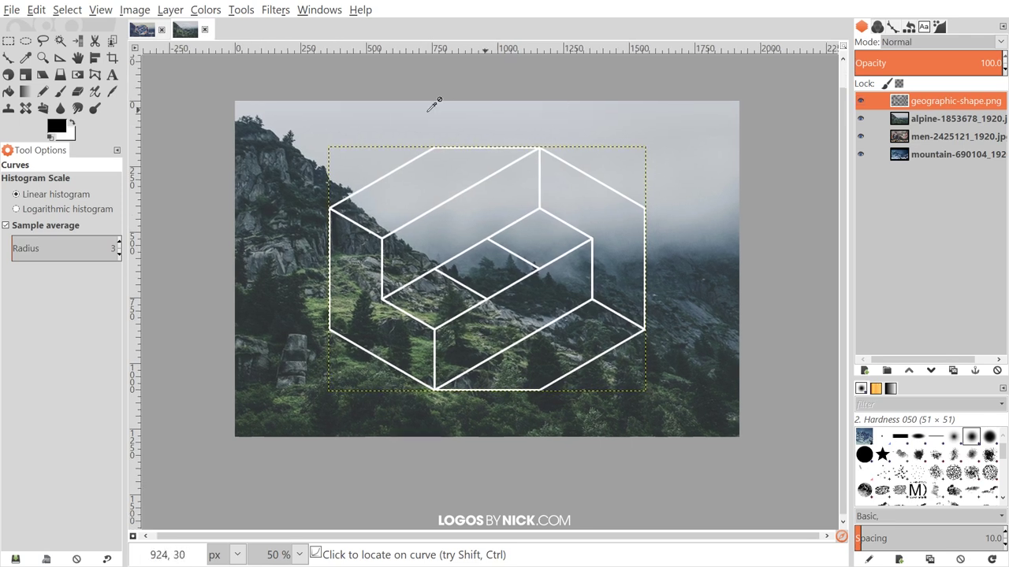
Step: Scale the geographic-shape layer down to 887 × 684 px
{"action": "left_click", "coordinate": [26, 75]}
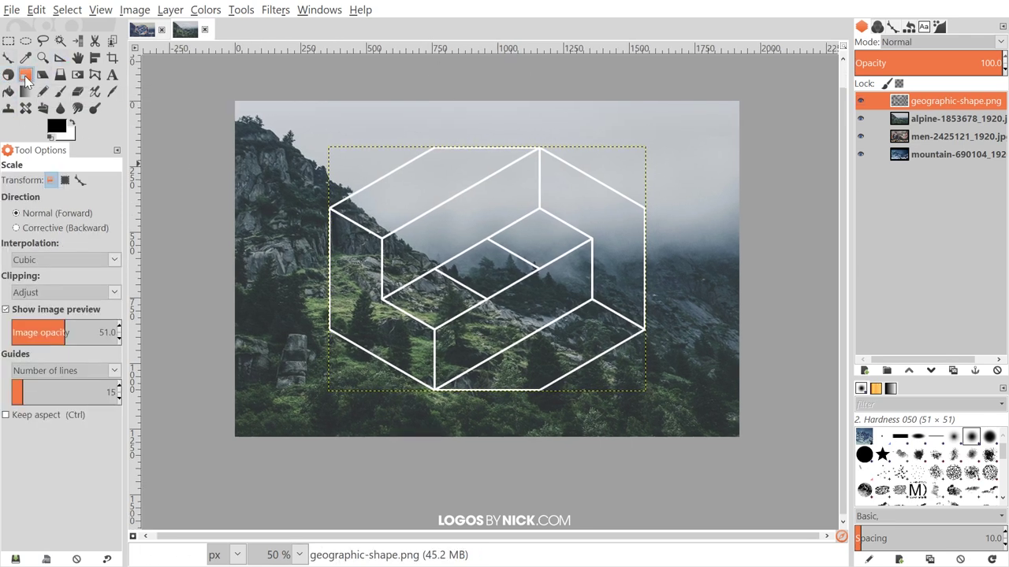
{"action": "left_click", "coordinate": [333, 210]}
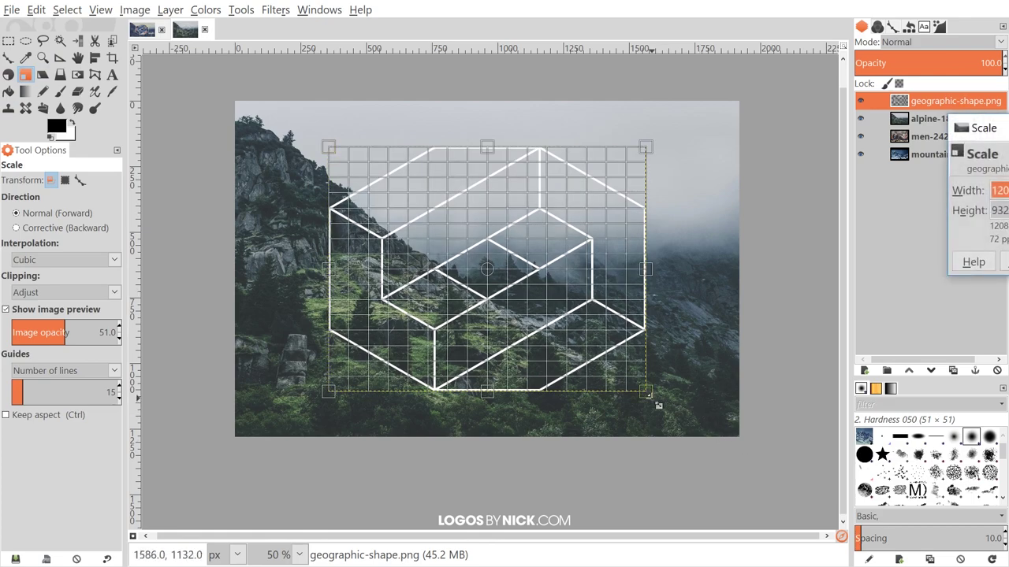
{"action": "left_click_drag", "start_coordinate": [653, 387], "coordinate": [588, 329]}
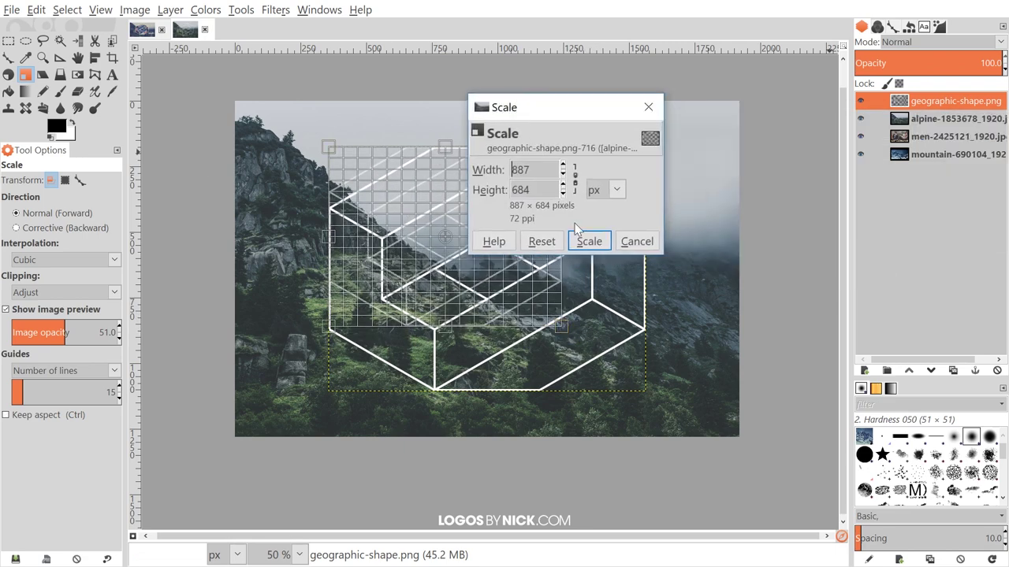
{"action": "left_click", "coordinate": [587, 241]}
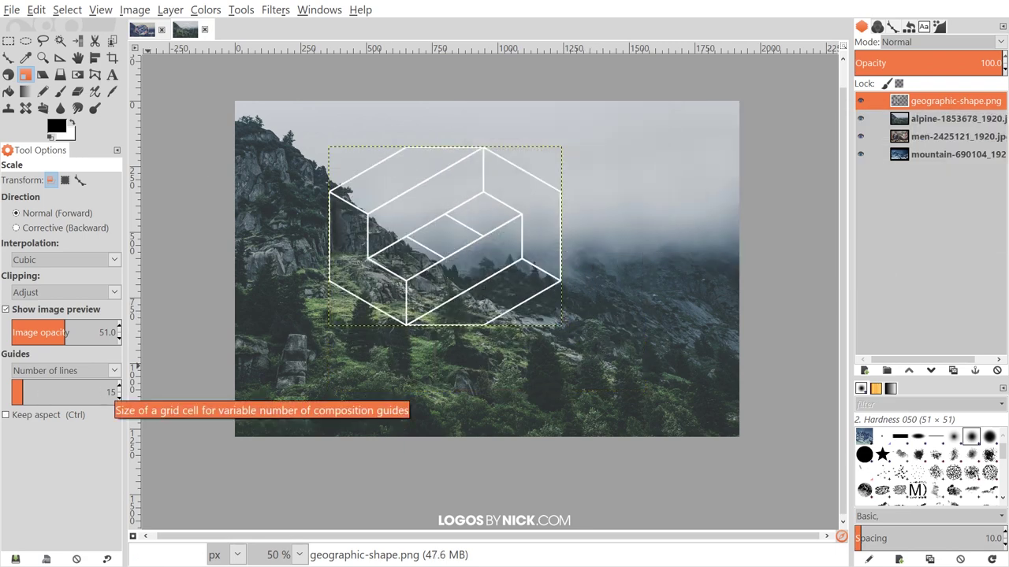
Step: Center the geographic-shape layer horizontally and vertically relative to the image
{"action": "left_click", "coordinate": [96, 59]}
{"action": "left_click", "coordinate": [331, 195]}
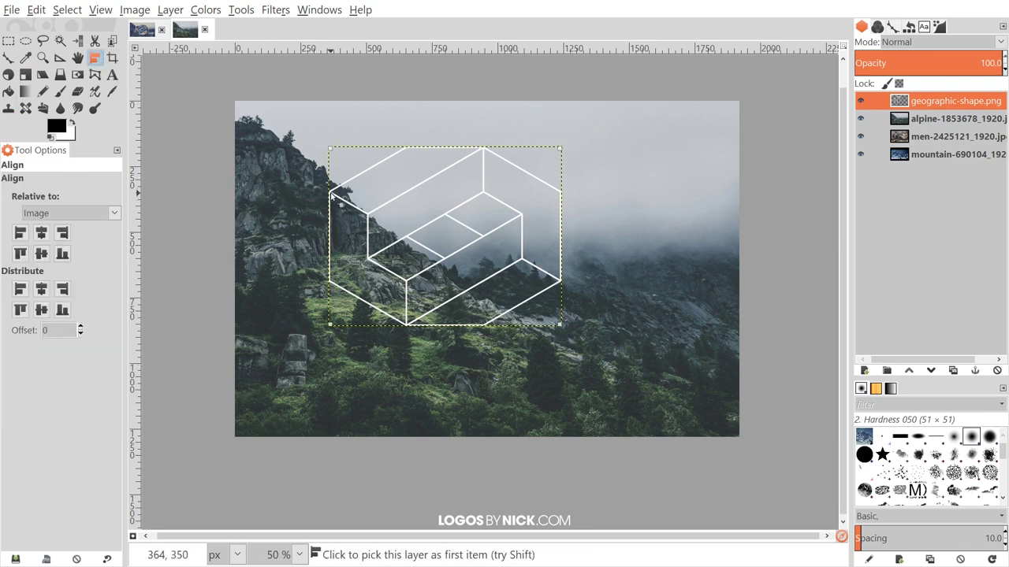
{"action": "left_click", "coordinate": [76, 213]}
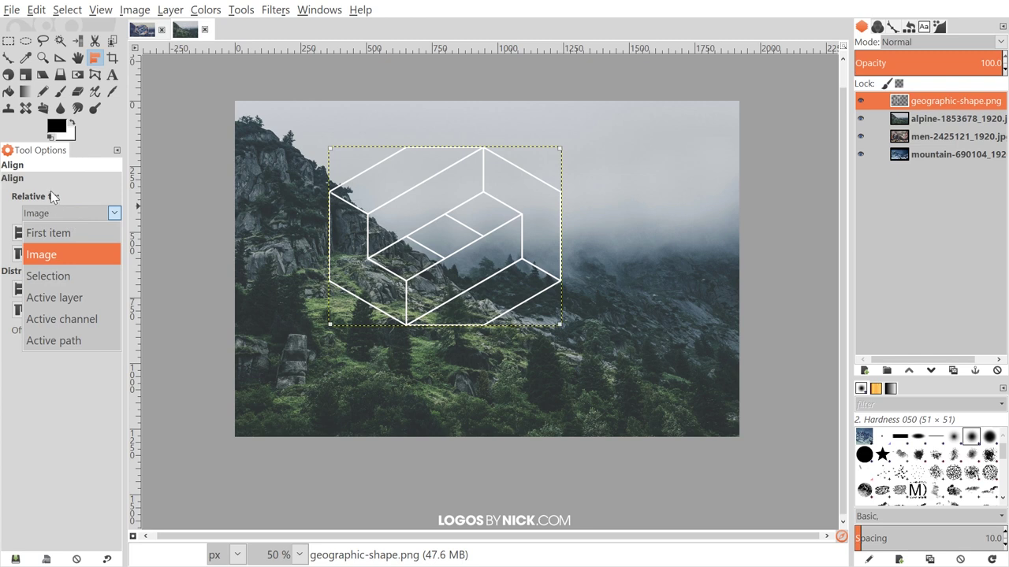
{"action": "left_click", "coordinate": [41, 255]}
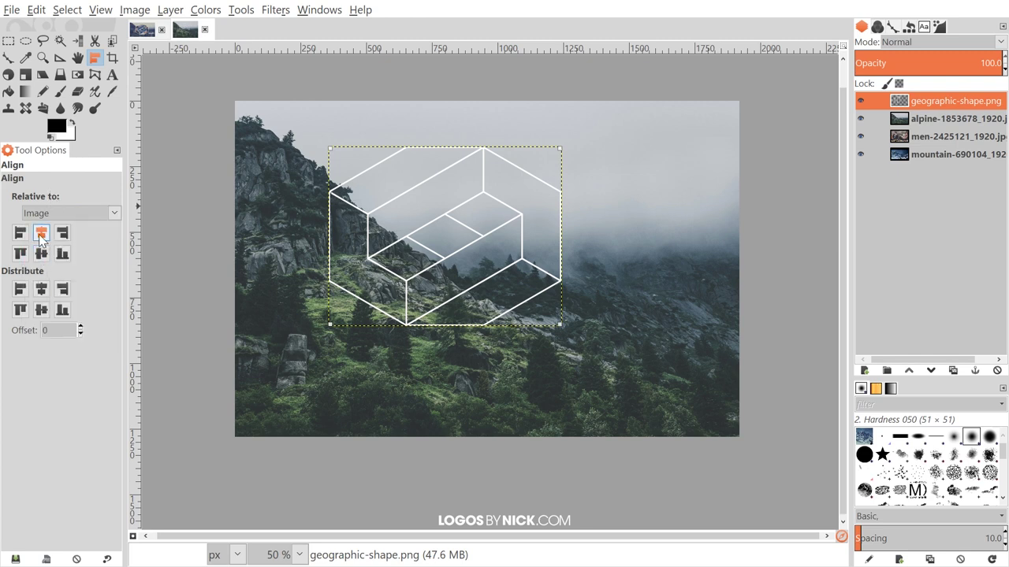
{"action": "left_click", "coordinate": [41, 233]}
{"action": "left_click", "coordinate": [41, 254]}
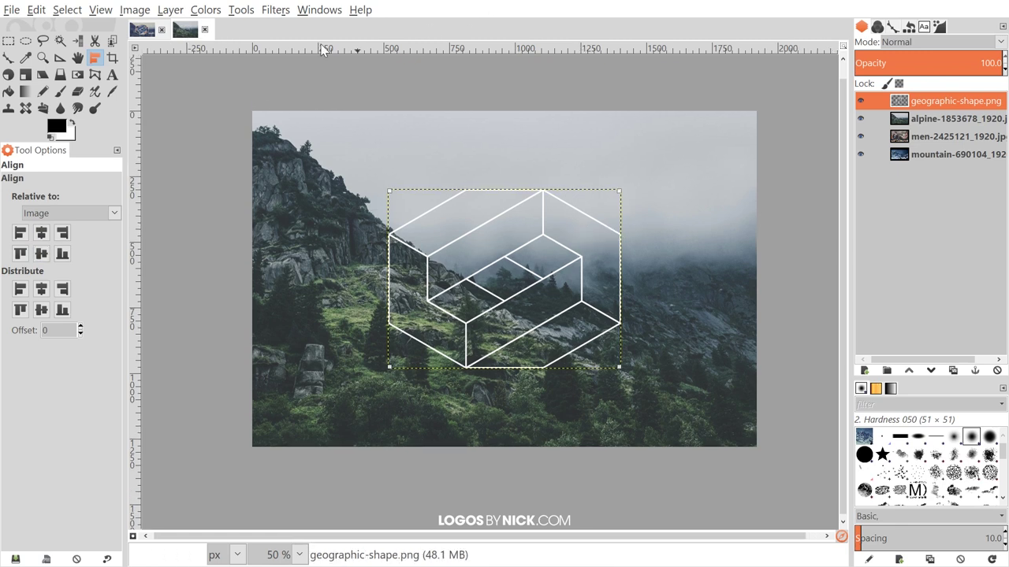
Step: Duplicate the men-2425121_1920.jpg layer and place the copy directly below the geographic-shape layer
{"action": "left_click", "coordinate": [143, 30]}
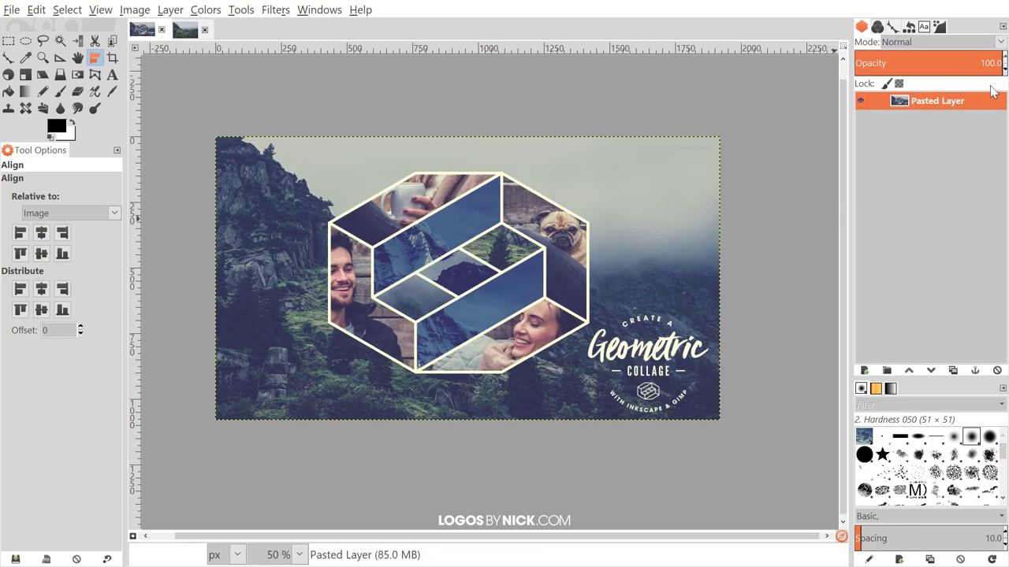
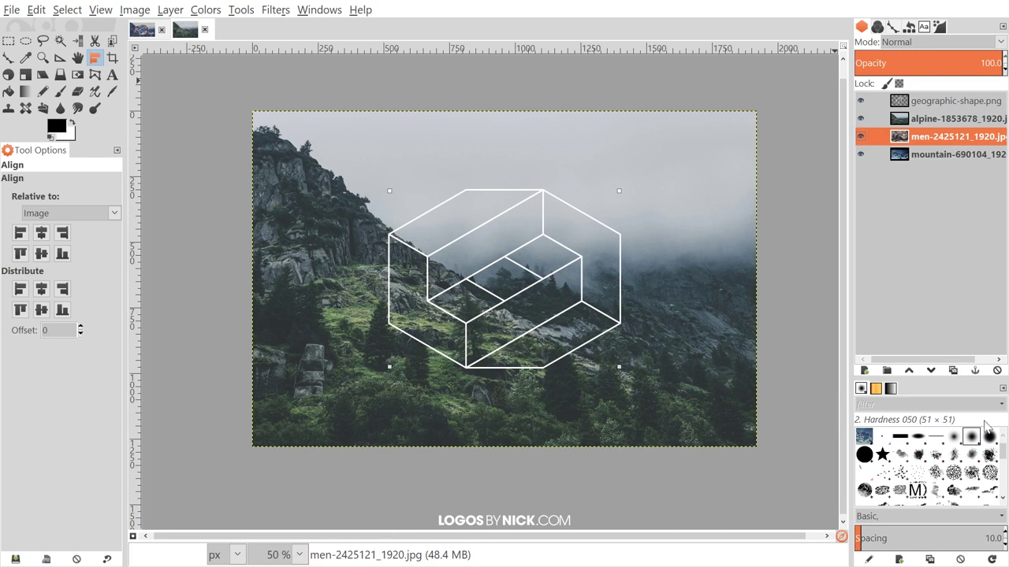
{"action": "left_click", "coordinate": [953, 370]}
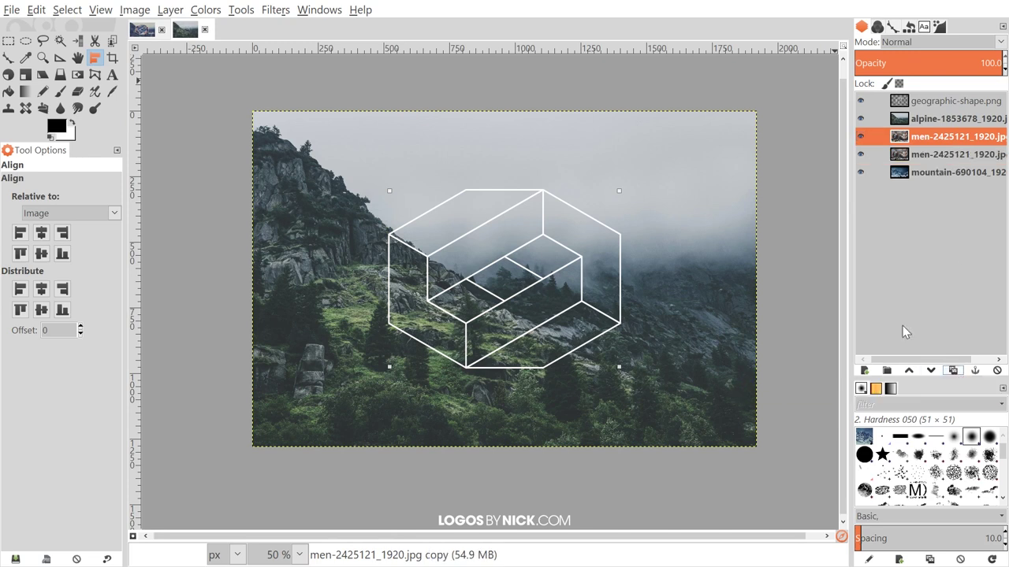
{"action": "left_click_drag", "start_coordinate": [924, 141], "coordinate": [922, 111]}
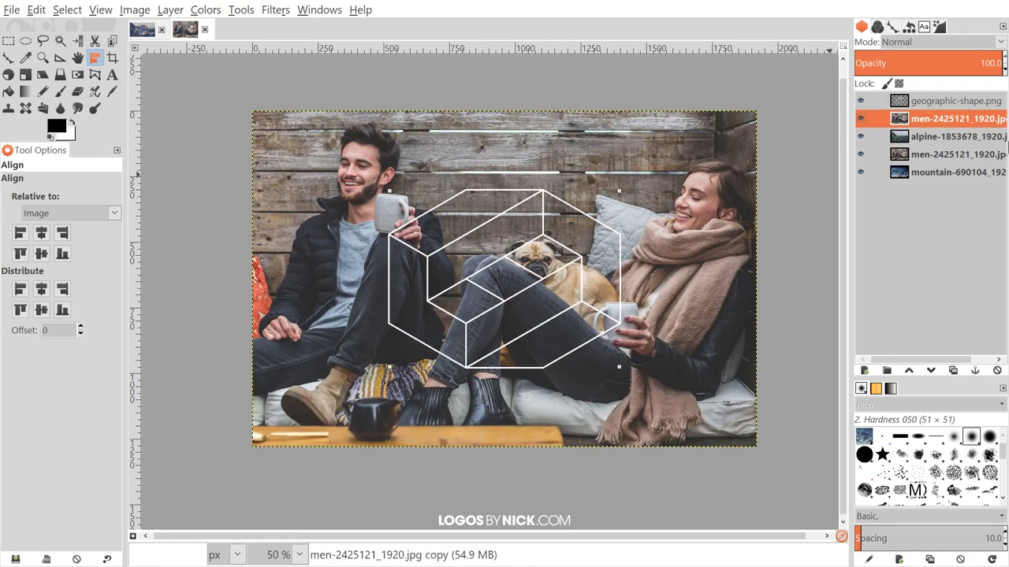
Step: Move the duplicated men photo so the man's face sits within the left face of the geometric outline
{"action": "key", "text": "m"}
{"action": "left_click_drag", "start_coordinate": [301, 133], "coordinate": [356, 241]}
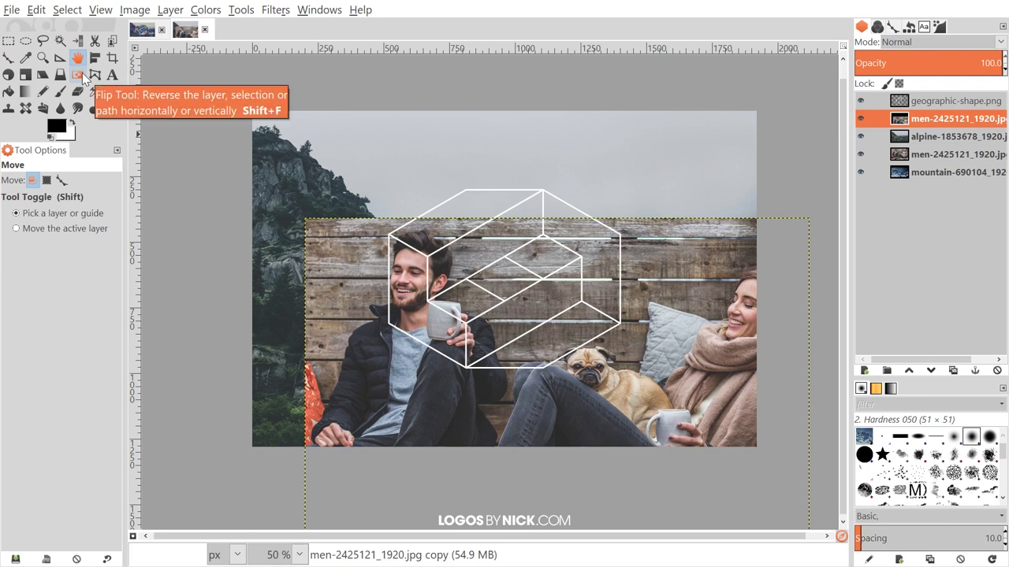
Step: Flip the duplicated men photo horizontally and reposition it so the man's face falls within the left face of the geometric outline
{"action": "left_click", "coordinate": [78, 75]}
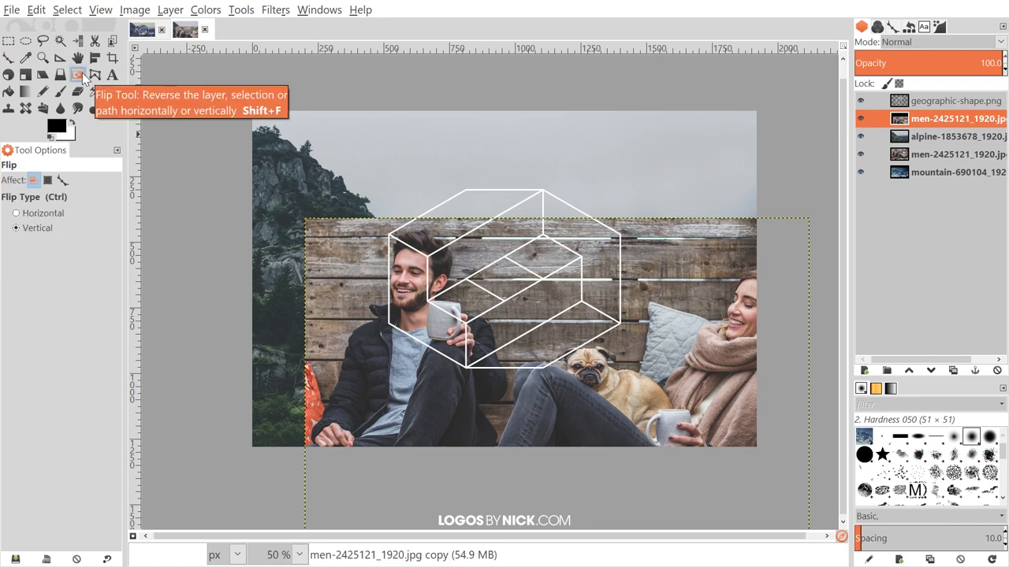
{"action": "left_click", "coordinate": [29, 213]}
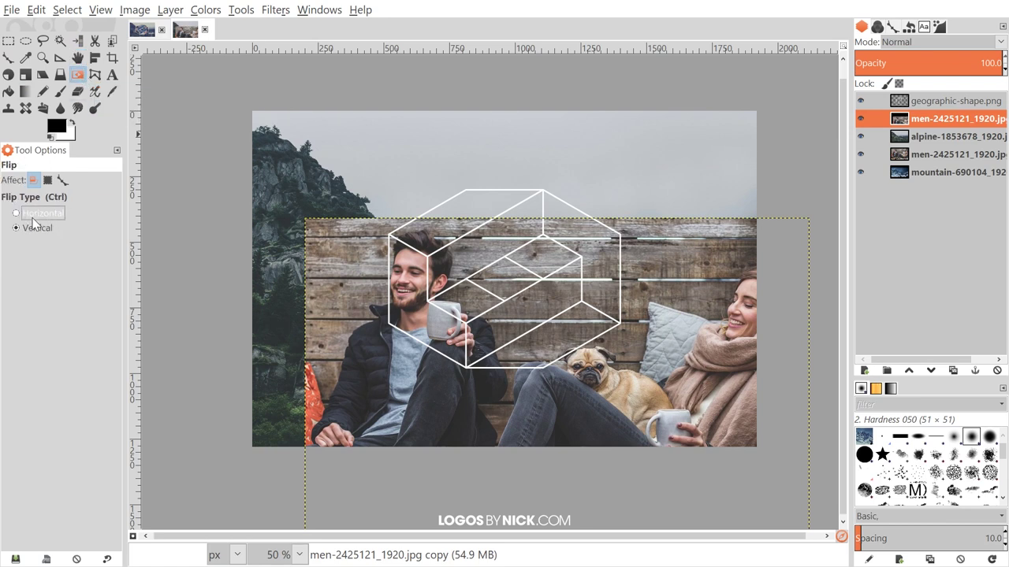
{"action": "left_click", "coordinate": [595, 284]}
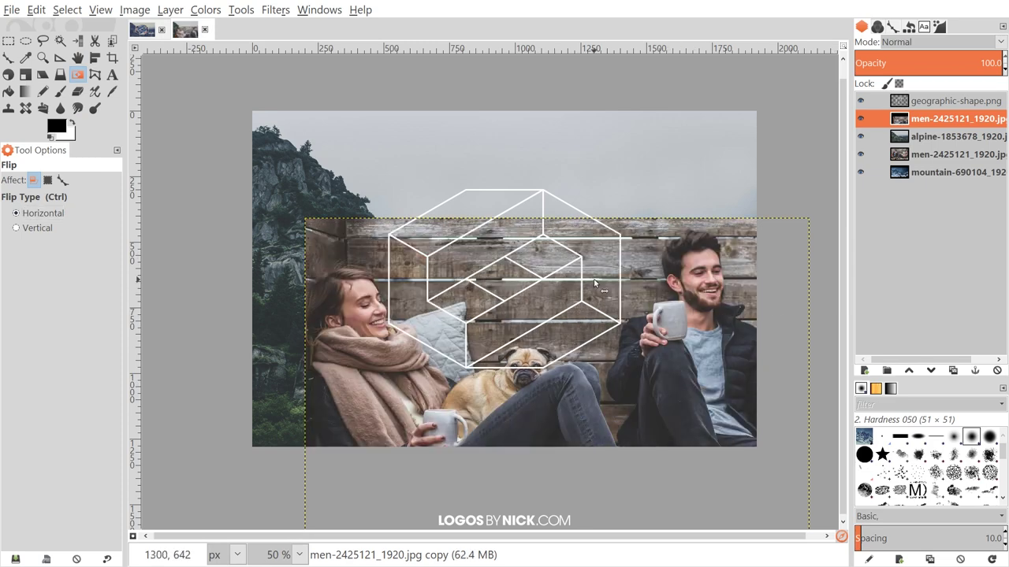
{"action": "left_click", "coordinate": [77, 58]}
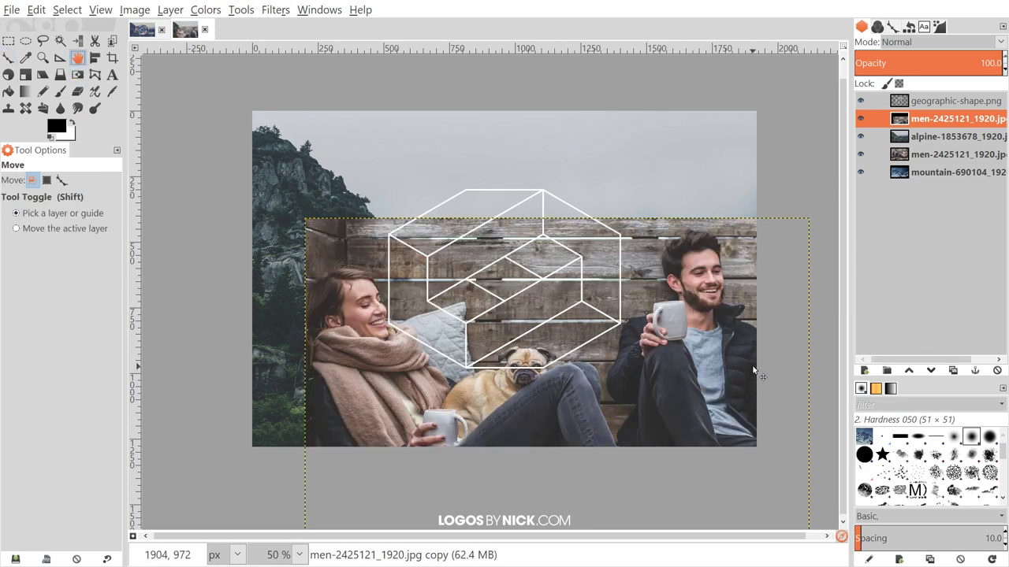
{"action": "left_click_drag", "start_coordinate": [762, 372], "coordinate": [402, 358]}
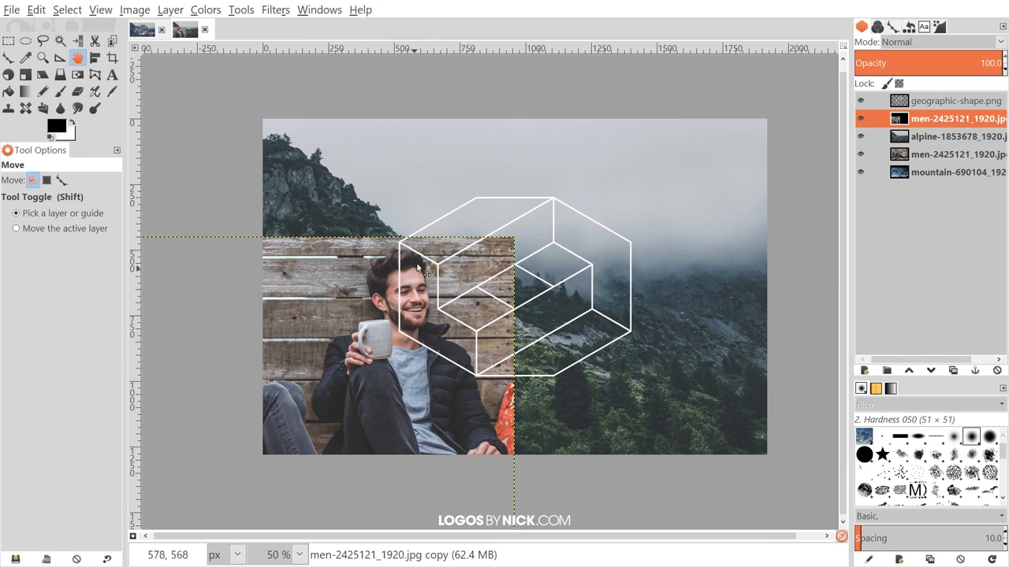
Step: Start a path at the left face's upper outer corner, adding anchors at its lower outer corner and bottom corner
{"action": "left_click", "coordinate": [9, 59]}
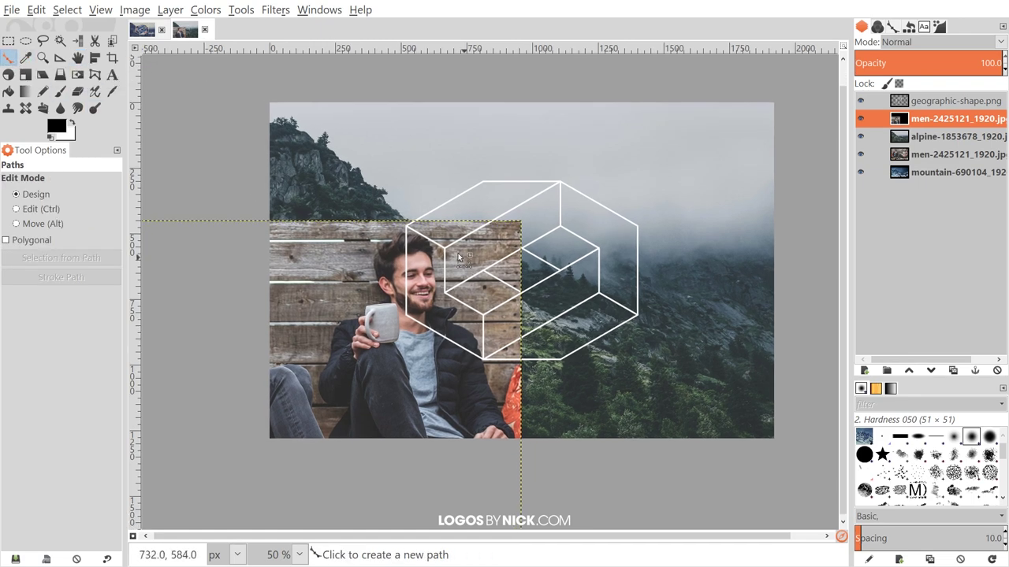
{"action": "scroll", "coordinate": [438, 281], "scroll_direction": "up", "scroll_amount": 3}
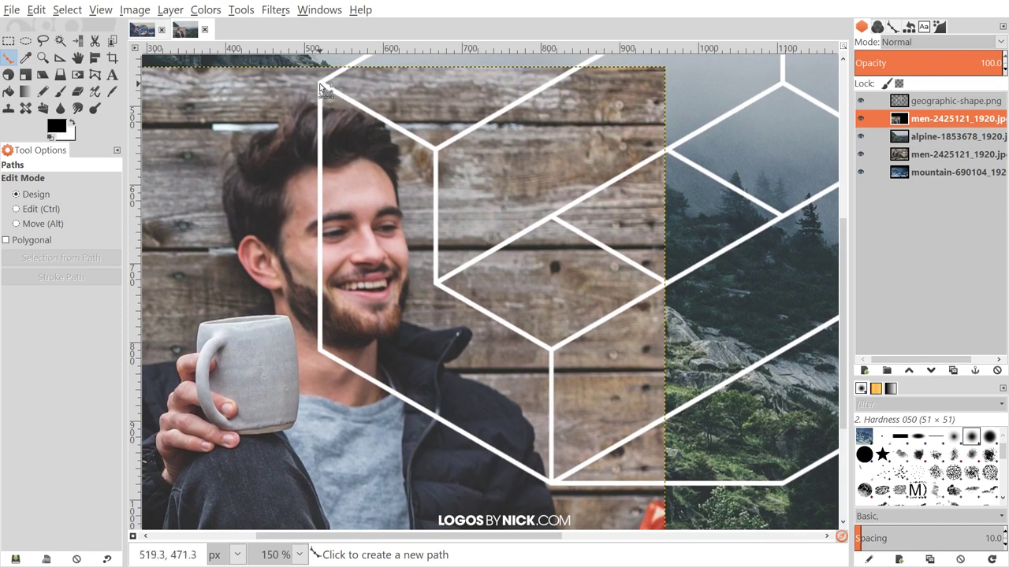
{"action": "left_click", "coordinate": [320, 83]}
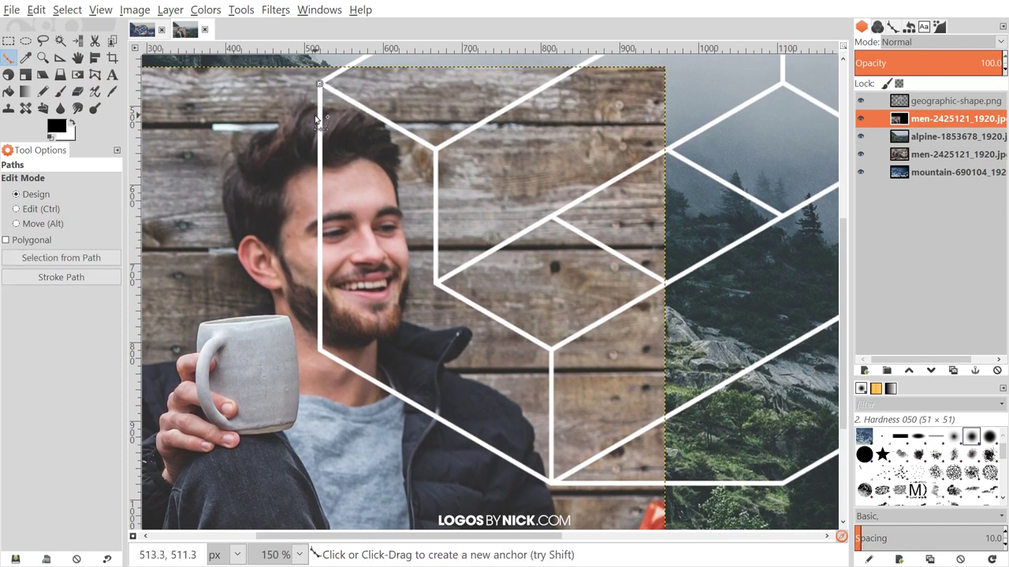
{"action": "left_click", "coordinate": [321, 349]}
{"action": "scroll", "coordinate": [321, 350], "scroll_direction": "up", "scroll_amount": 2}
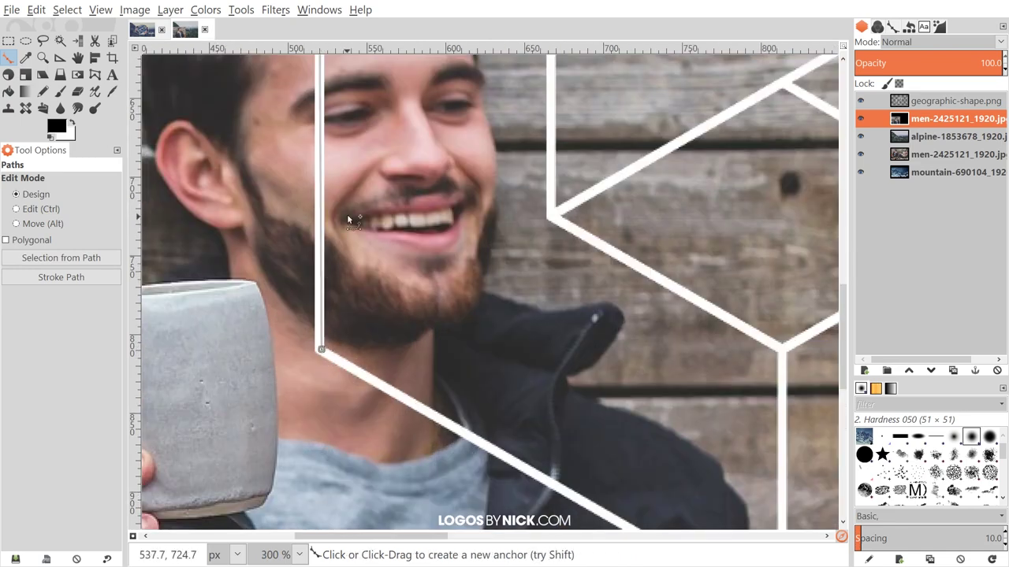
{"action": "scroll", "coordinate": [541, 431], "scroll_direction": "down", "scroll_amount": 1}
{"action": "scroll", "coordinate": [540, 431], "scroll_direction": "down", "scroll_amount": 3}
{"action": "scroll", "coordinate": [549, 278], "scroll_direction": "right", "scroll_amount": 3}
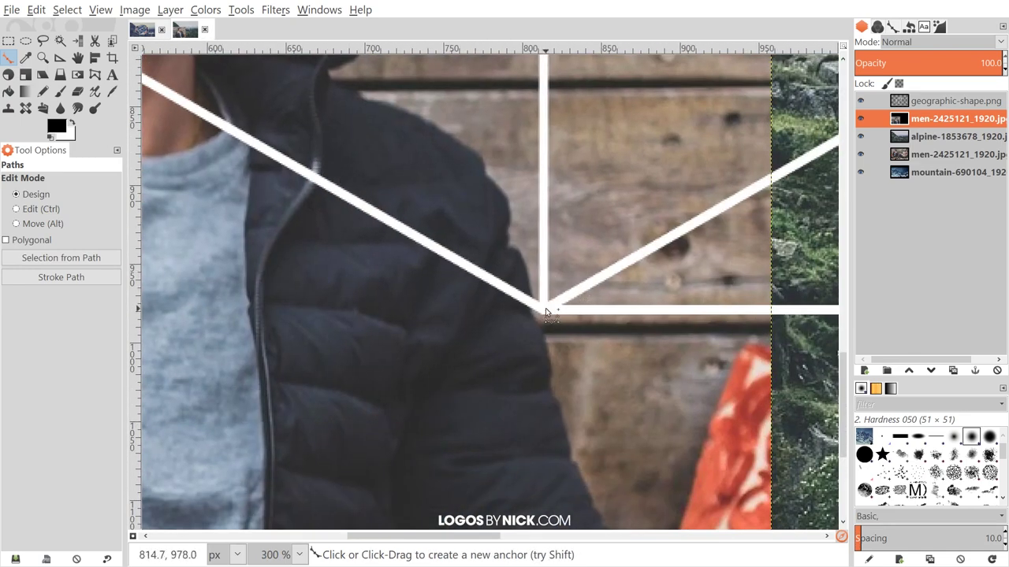
{"action": "left_click", "coordinate": [546, 308]}
Step: Continue the path through the left face's three inner corners and close it on the starting anchor
{"action": "scroll", "coordinate": [580, 405], "scroll_direction": "up", "scroll_amount": 4}
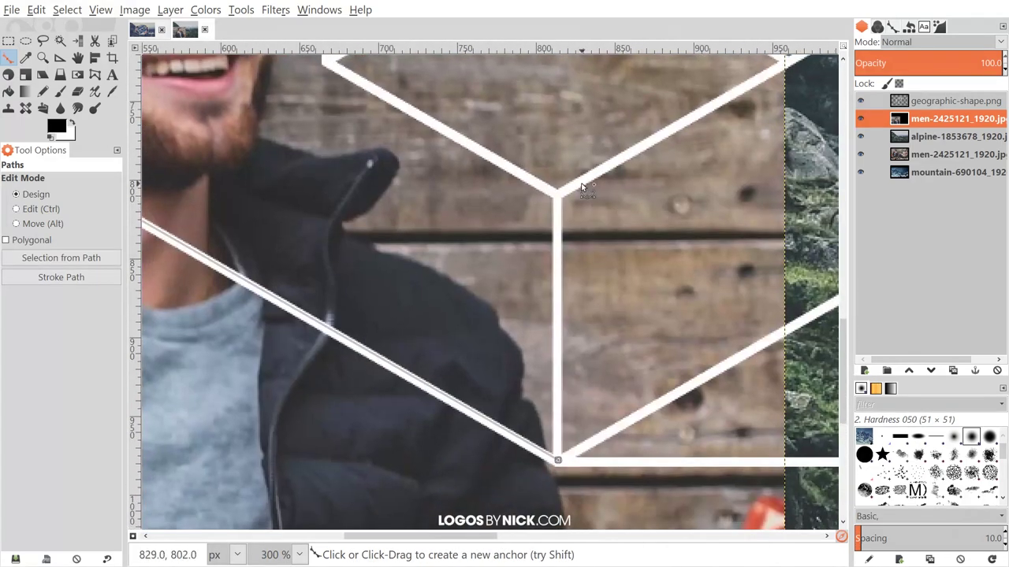
{"action": "left_click", "coordinate": [558, 193]}
{"action": "scroll", "coordinate": [637, 349], "scroll_direction": "left", "scroll_amount": 4}
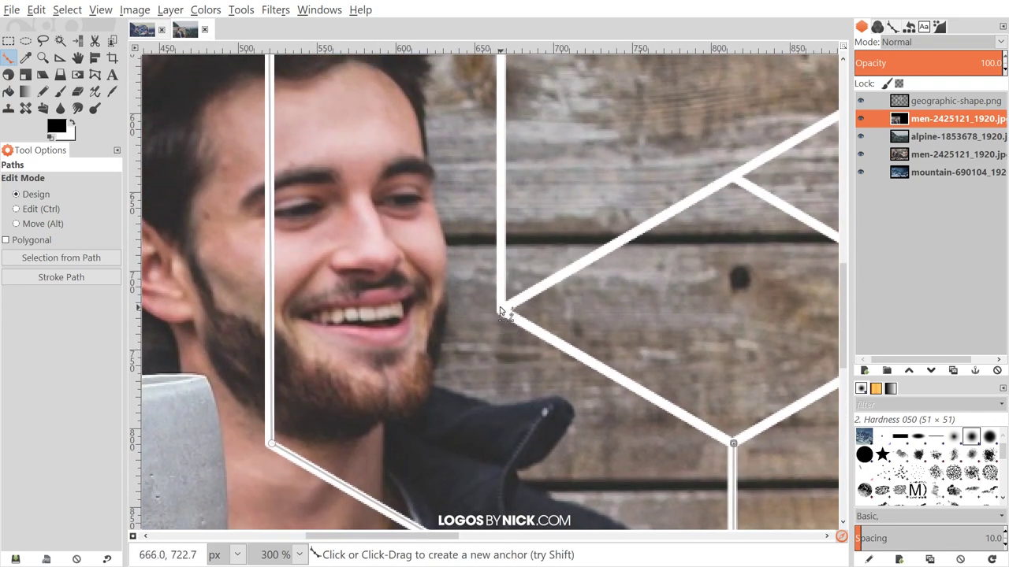
{"action": "left_click", "coordinate": [504, 312]}
{"action": "scroll", "coordinate": [547, 155], "scroll_direction": "up", "scroll_amount": 5}
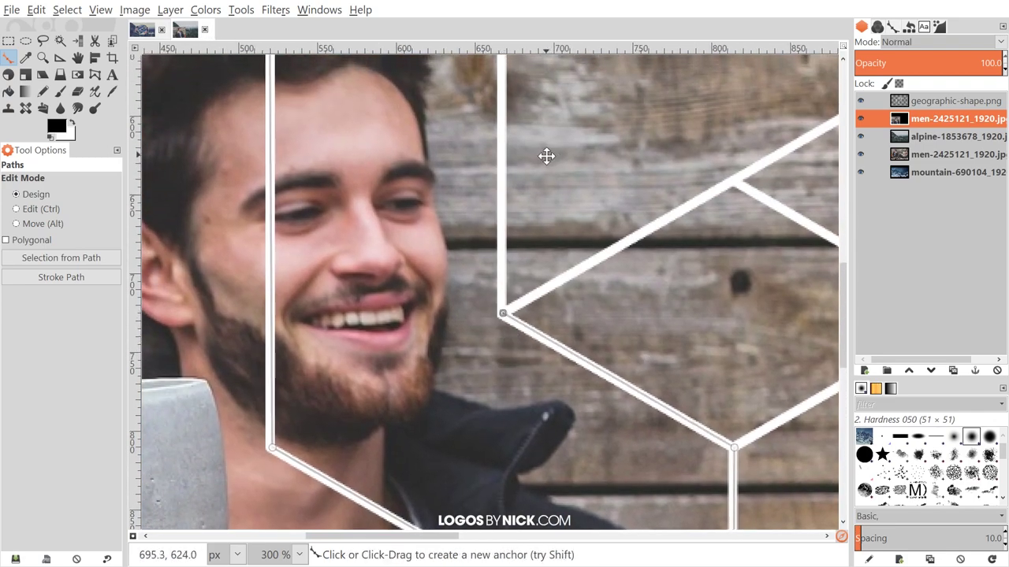
{"action": "scroll", "coordinate": [495, 283], "scroll_direction": "left", "scroll_amount": 2}
{"action": "scroll", "coordinate": [566, 323], "scroll_direction": "down", "scroll_amount": 3}
{"action": "scroll", "coordinate": [566, 323], "scroll_direction": "right", "scroll_amount": 2}
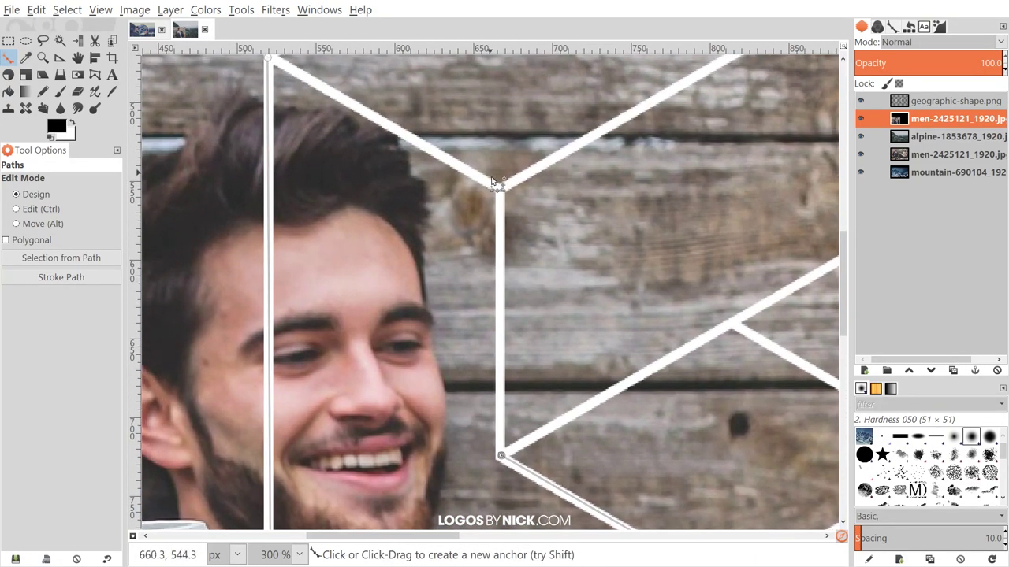
{"action": "left_click", "coordinate": [500, 191]}
{"action": "scroll", "coordinate": [397, 112], "scroll_direction": "up", "scroll_amount": 5}
{"action": "scroll", "coordinate": [396, 113], "scroll_direction": "left", "scroll_amount": 5}
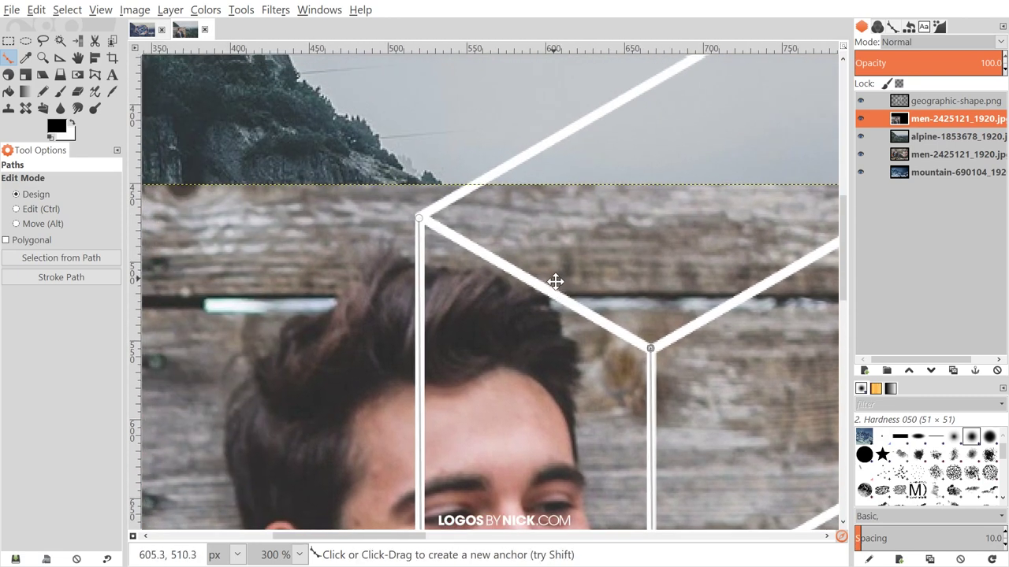
{"action": "scroll", "coordinate": [554, 281], "scroll_direction": "down", "scroll_amount": 5}
{"action": "scroll", "coordinate": [554, 281], "scroll_direction": "right", "scroll_amount": 5}
{"action": "scroll", "coordinate": [397, 139], "scroll_direction": "up", "scroll_amount": 3}
{"action": "scroll", "coordinate": [396, 139], "scroll_direction": "left", "scroll_amount": 2}
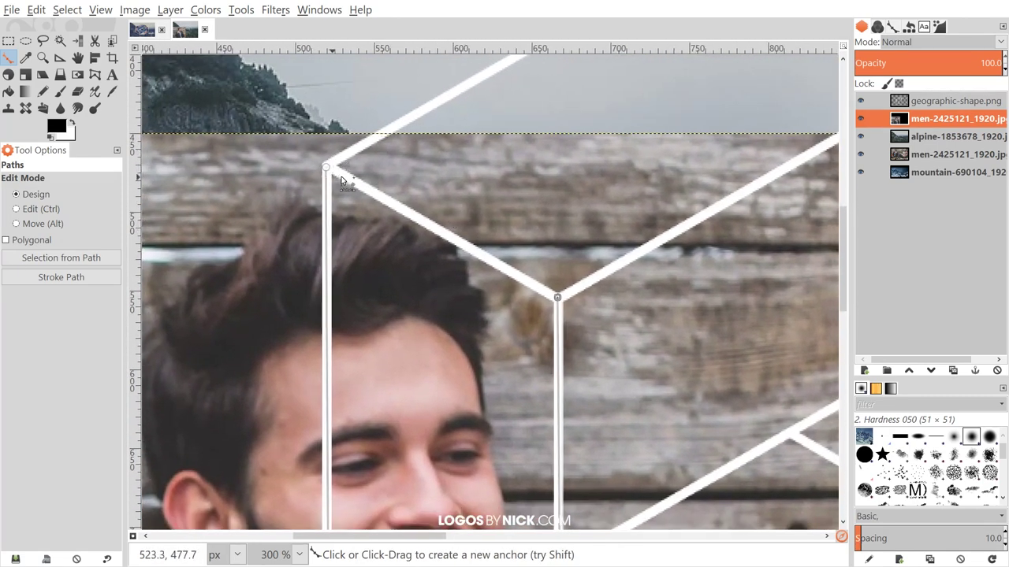
{"action": "left_click", "coordinate": [324, 167]}
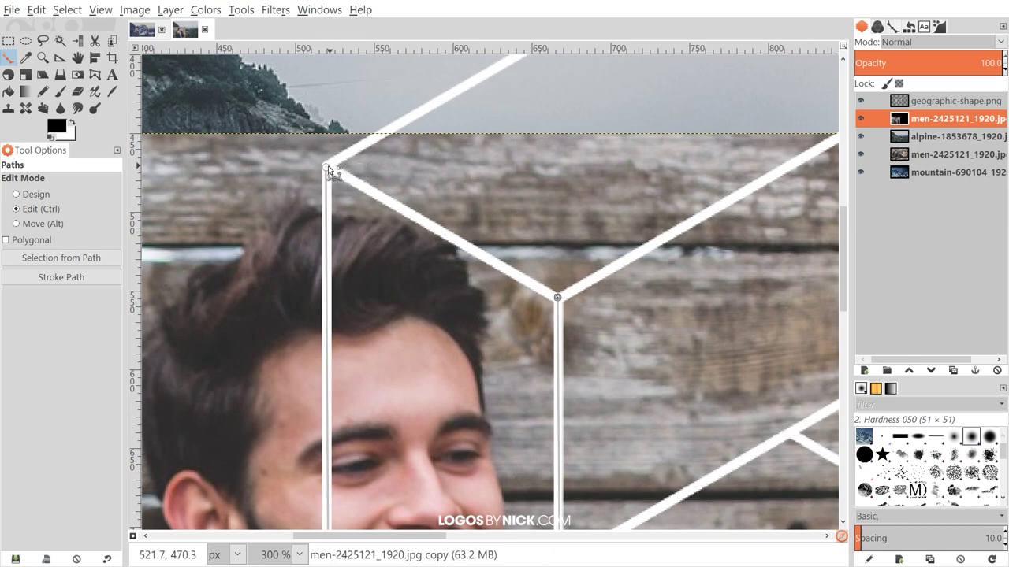
{"action": "left_click", "coordinate": [326, 168], "text": "ctrl"}
{"action": "scroll", "coordinate": [660, 300], "scroll_direction": "down", "scroll_amount": 3}
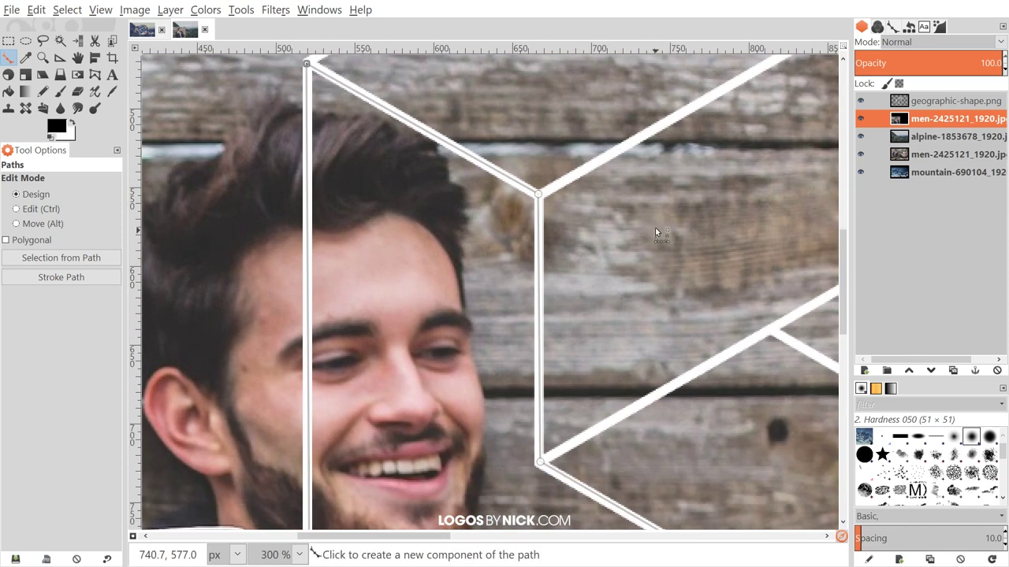
Step: Create a selection from the closed path and invert it to cover everything outside the left face
{"action": "scroll", "coordinate": [654, 227], "scroll_direction": "down", "scroll_amount": 5}
{"action": "scroll", "coordinate": [609, 161], "scroll_direction": "up", "scroll_amount": 4}
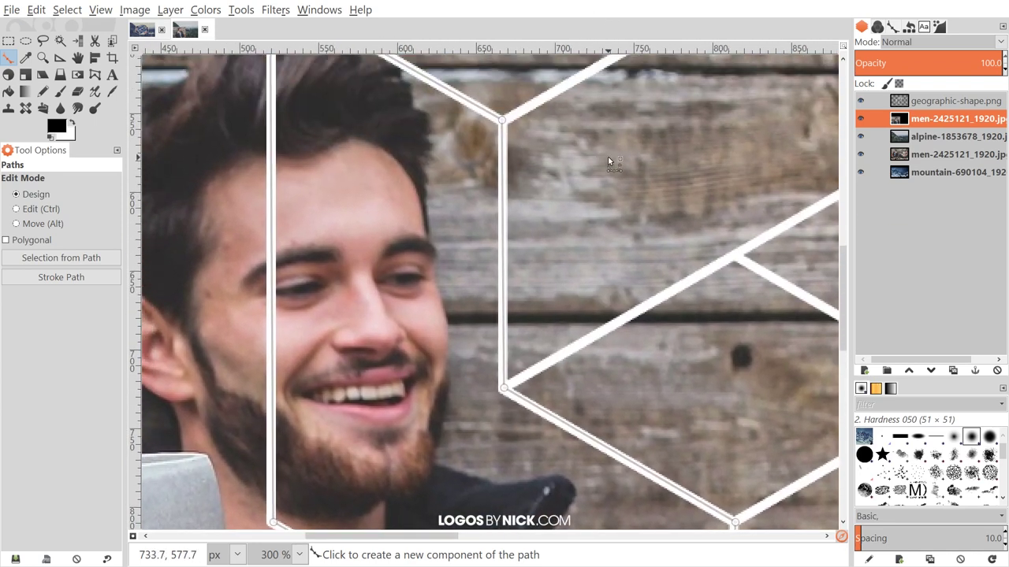
{"action": "key", "text": "shift+v"}
{"action": "scroll", "coordinate": [591, 197], "scroll_direction": "up", "scroll_amount": 2}
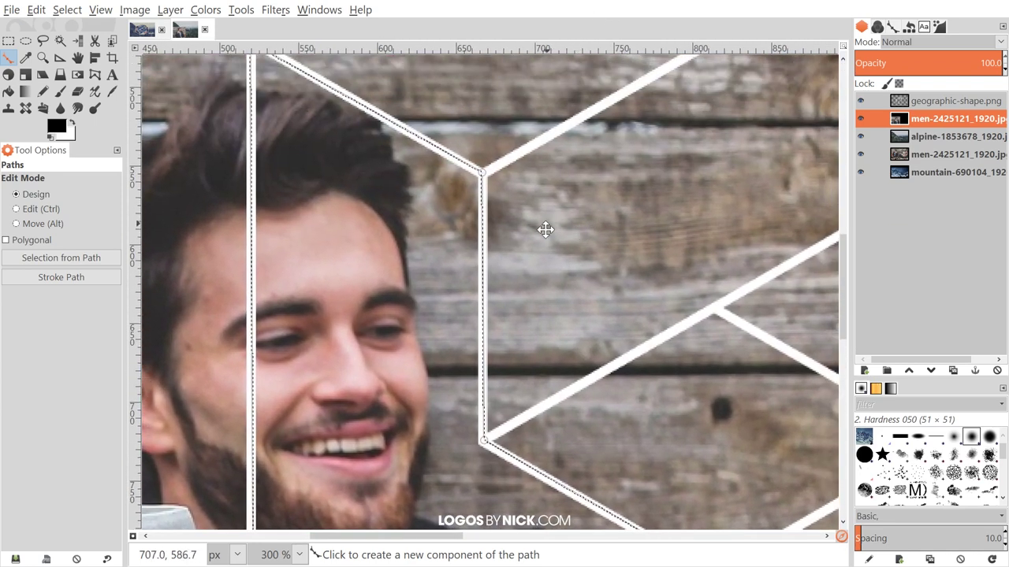
{"action": "scroll", "coordinate": [556, 286], "scroll_direction": "up", "scroll_amount": 2}
{"action": "key", "text": "1"}
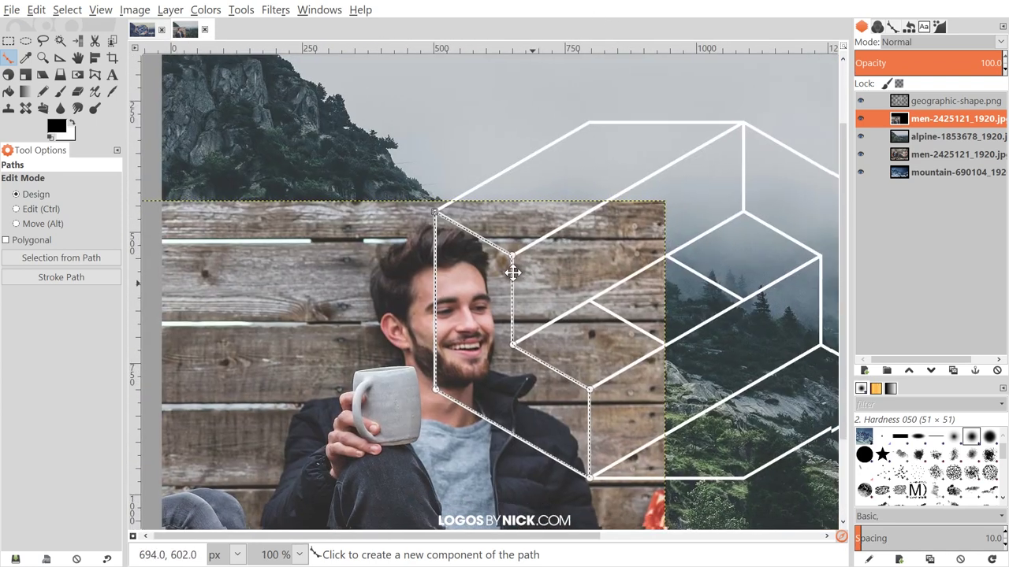
{"action": "left_click", "coordinate": [67, 9]}
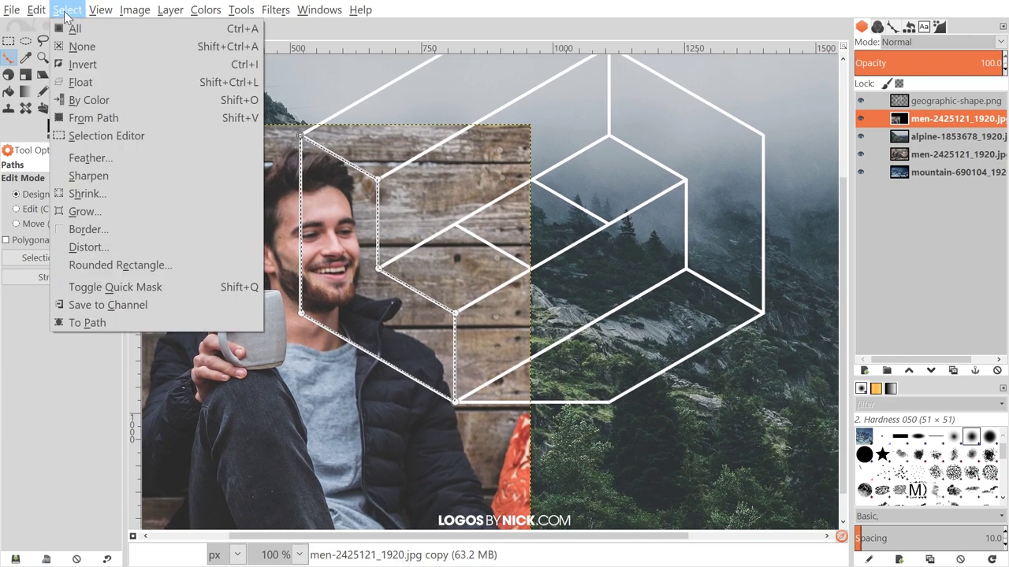
{"action": "left_click", "coordinate": [67, 66]}
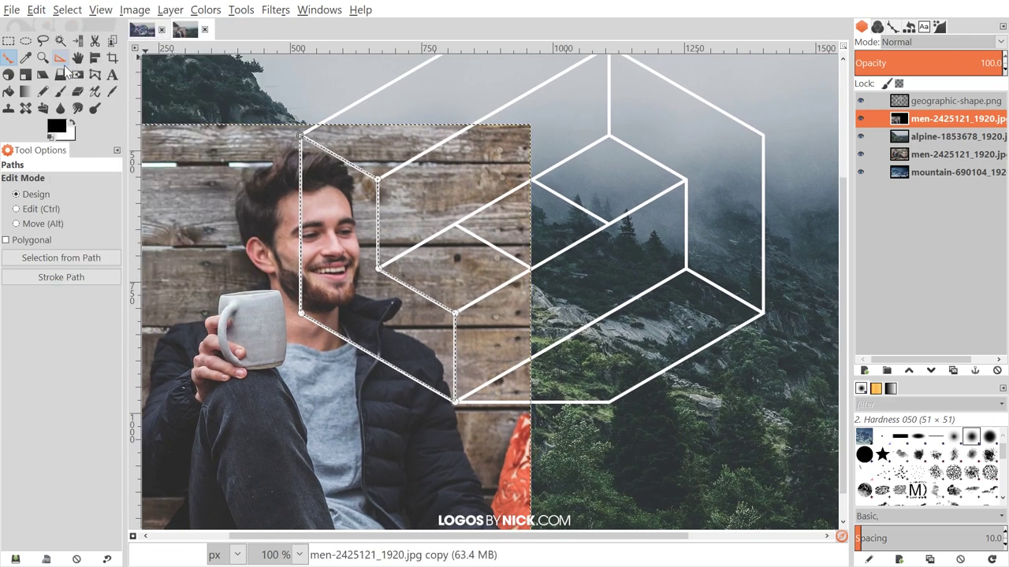
Step: Try to clear the inverted selection on the duplicated men photo, and undo the clearing
{"action": "left_click", "coordinate": [36, 10]}
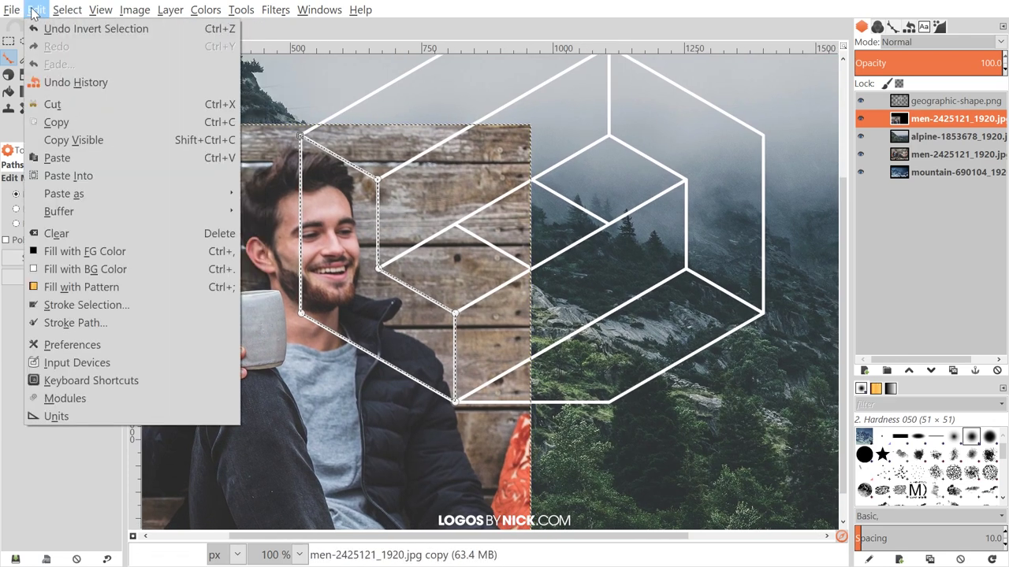
{"action": "left_click", "coordinate": [78, 234]}
{"action": "left_click_drag", "start_coordinate": [643, 267], "coordinate": [706, 263]}
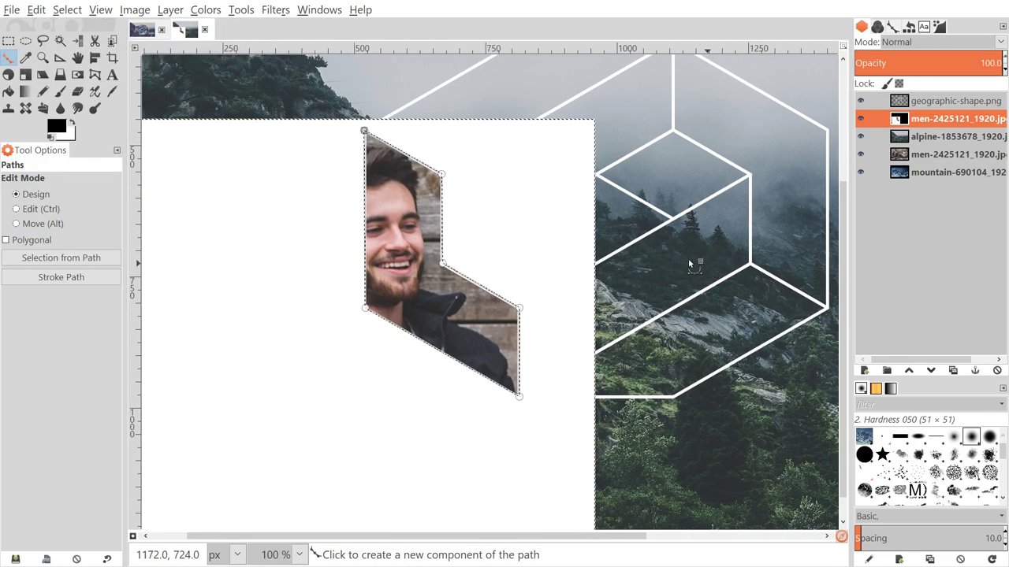
{"action": "left_click", "coordinate": [36, 11]}
{"action": "left_click", "coordinate": [49, 25]}
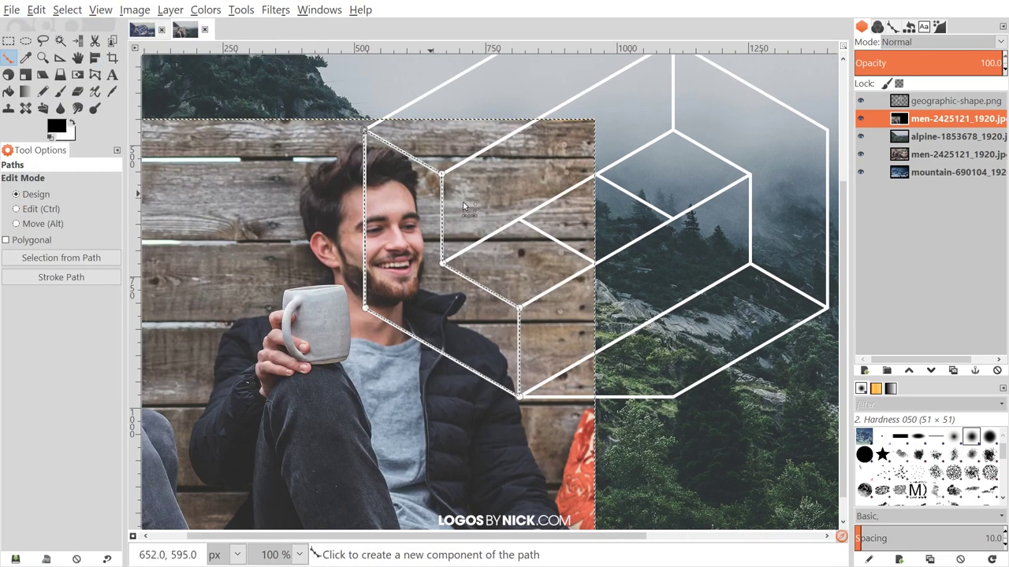
Step: Add an alpha channel to the duplicated men layer and clear the photo area outside the left face
{"action": "left_click_drag", "start_coordinate": [463, 207], "coordinate": [485, 216]}
{"action": "right_click", "coordinate": [934, 118]}
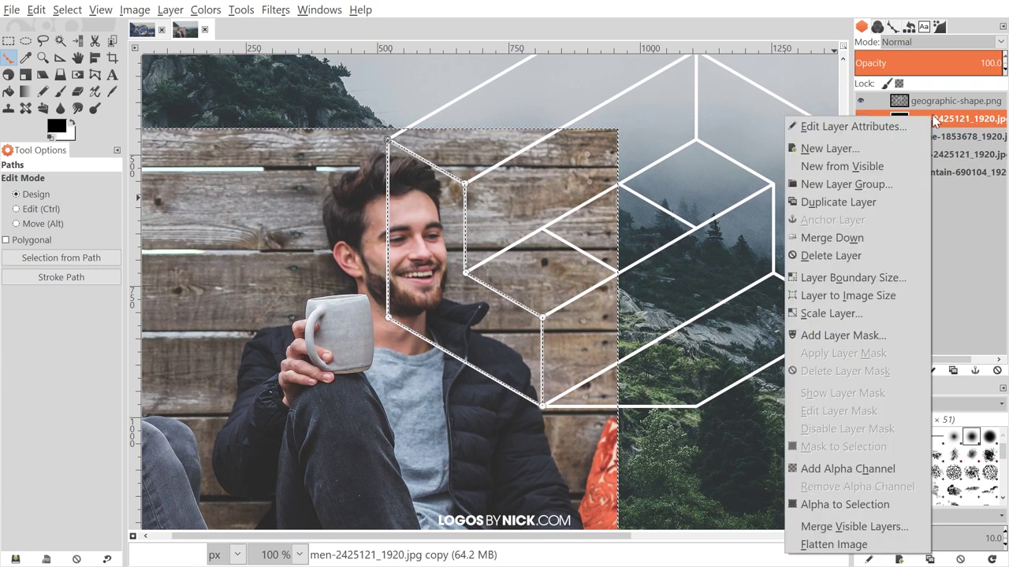
{"action": "left_click", "coordinate": [832, 469]}
{"action": "left_click", "coordinate": [36, 9]}
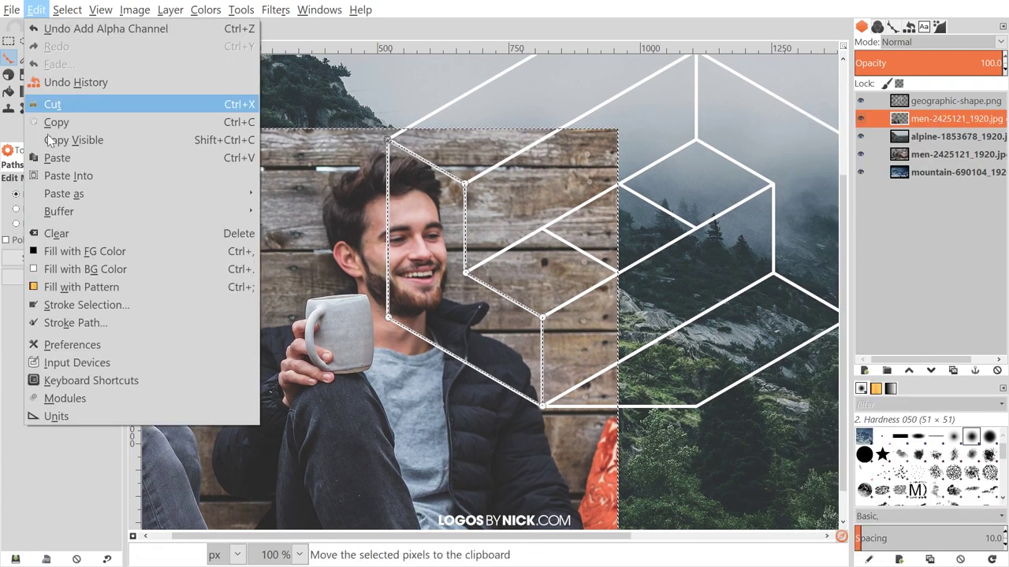
{"action": "left_click", "coordinate": [57, 234]}
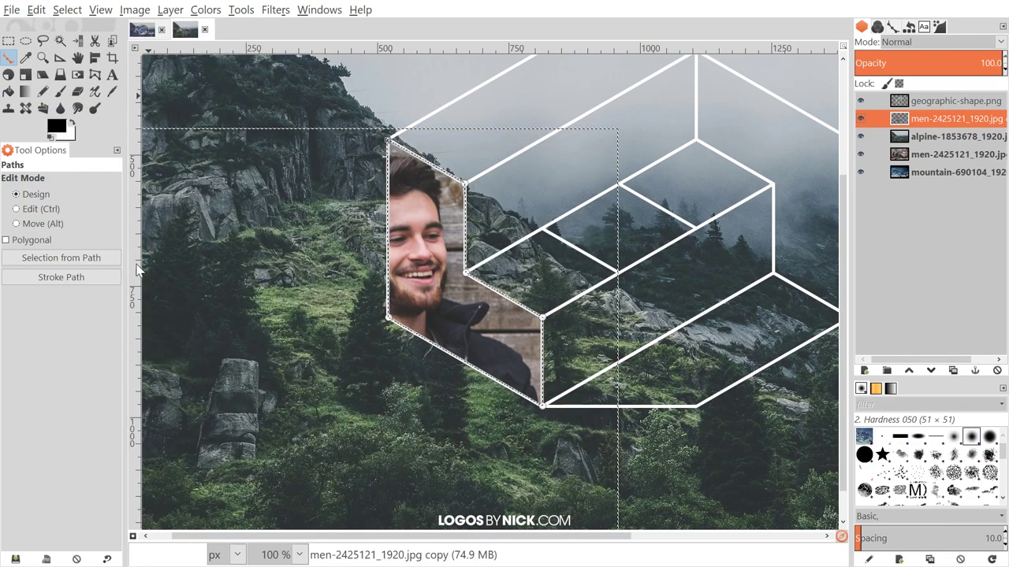
Step: Add alpha channels to the alpine, original men and mountain layers, and reselect the duplicated men layer
{"action": "scroll", "coordinate": [480, 268], "scroll_direction": "right", "scroll_amount": 1}
{"action": "scroll", "coordinate": [480, 268], "scroll_direction": "down", "scroll_amount": 1}
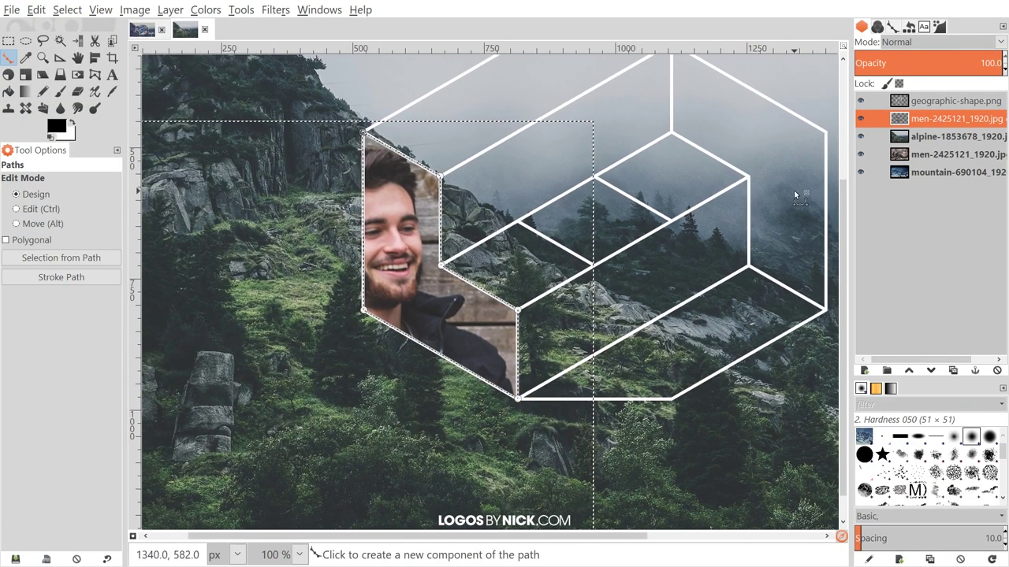
{"action": "right_click", "coordinate": [938, 140]}
{"action": "left_click", "coordinate": [868, 356]}
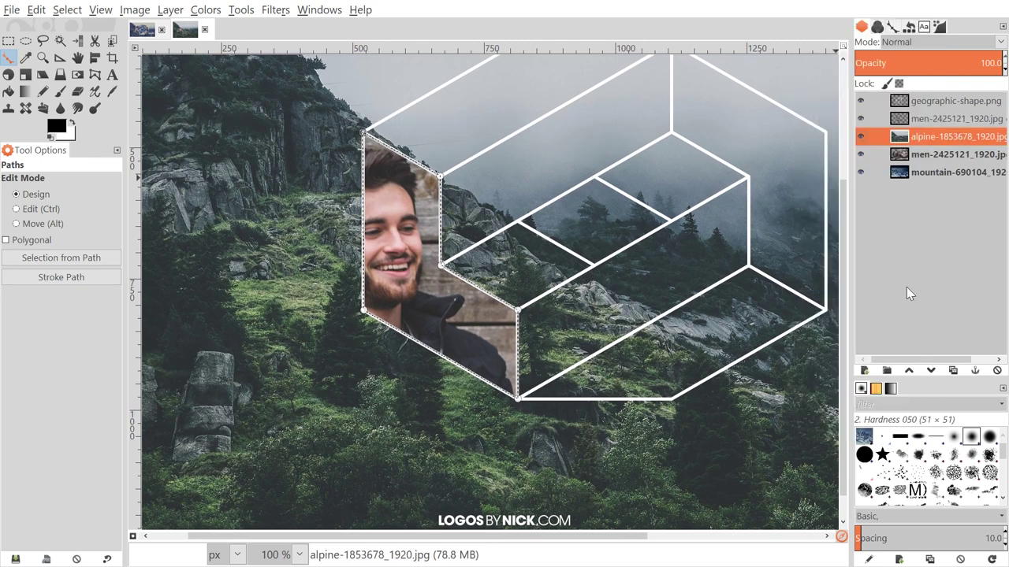
{"action": "right_click", "coordinate": [955, 154]}
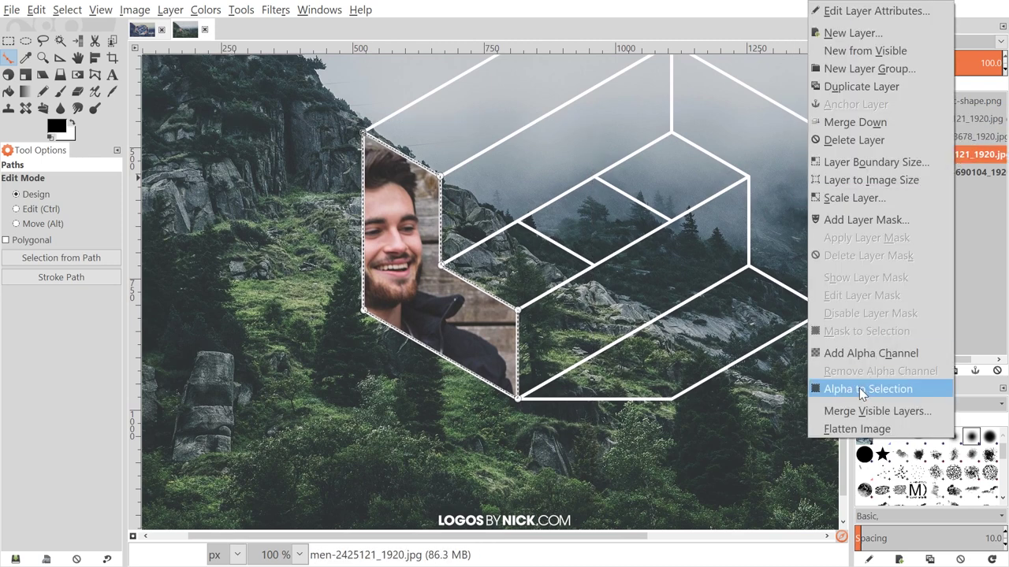
{"action": "left_click", "coordinate": [877, 348]}
{"action": "right_click", "coordinate": [870, 169]}
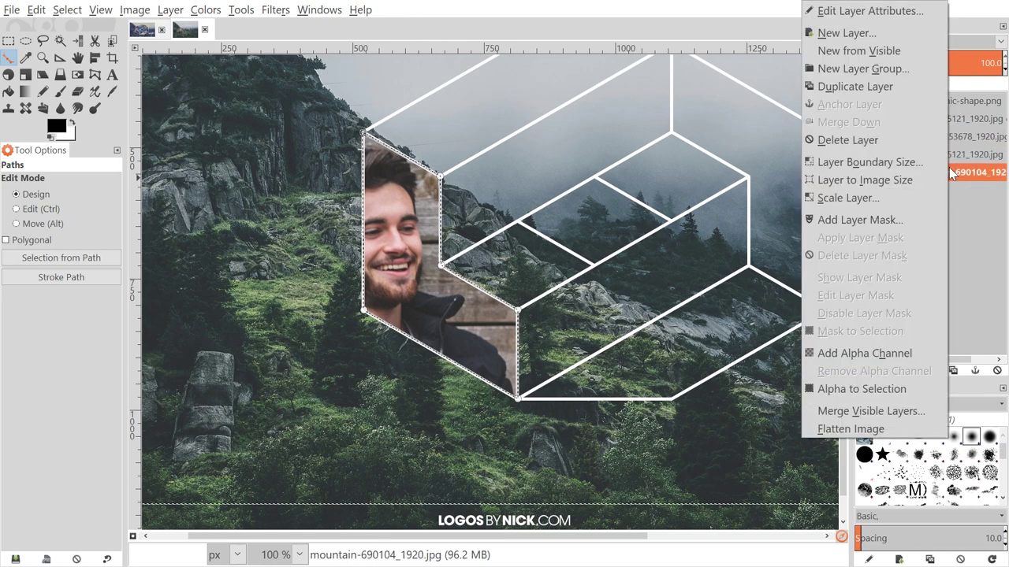
{"action": "left_click", "coordinate": [876, 352]}
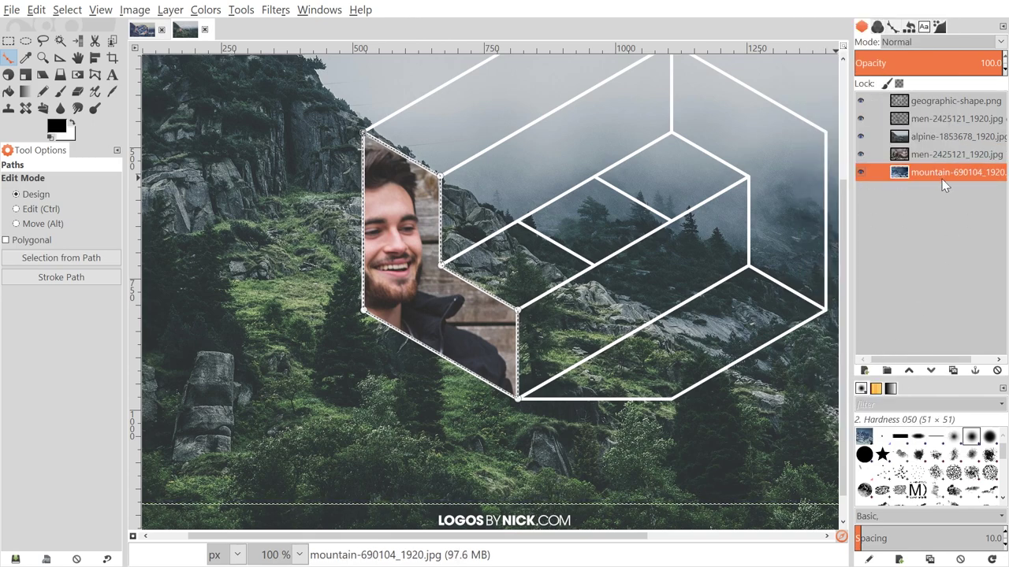
{"action": "left_click", "coordinate": [927, 118]}
{"action": "scroll", "coordinate": [340, 226], "scroll_direction": "up", "scroll_amount": 2}
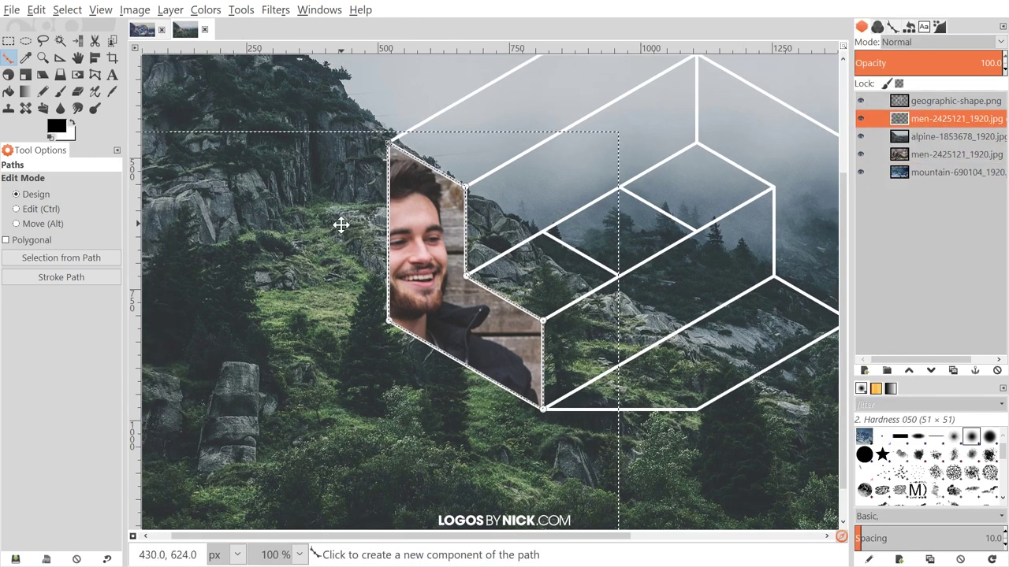
Step: Switch to the Move tool and remove the selection around the left face's cut-out photo
{"action": "scroll", "coordinate": [340, 249], "scroll_direction": "down", "scroll_amount": 1}
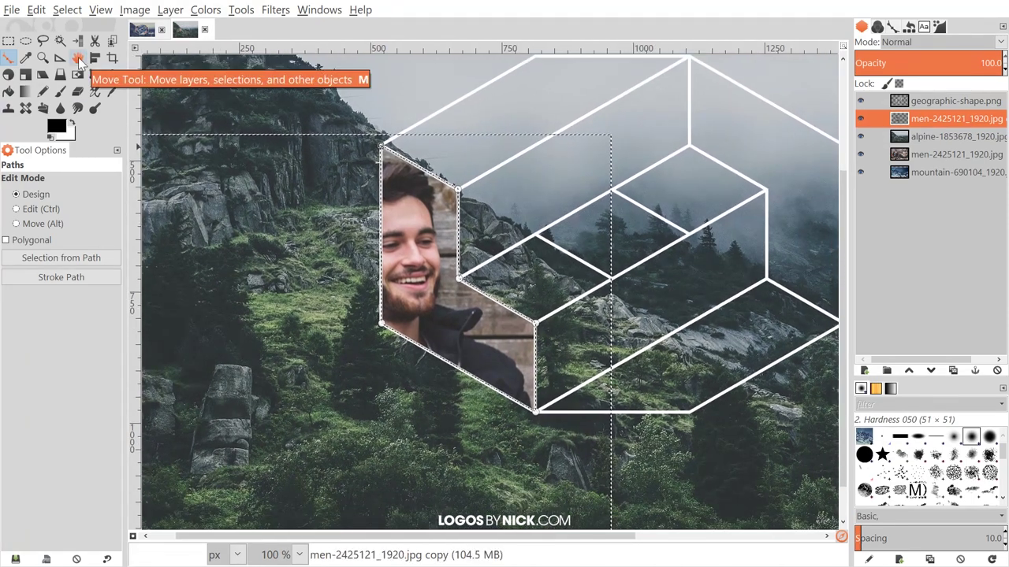
{"action": "left_click", "coordinate": [77, 57]}
{"action": "scroll", "coordinate": [501, 237], "scroll_direction": "up", "scroll_amount": 1}
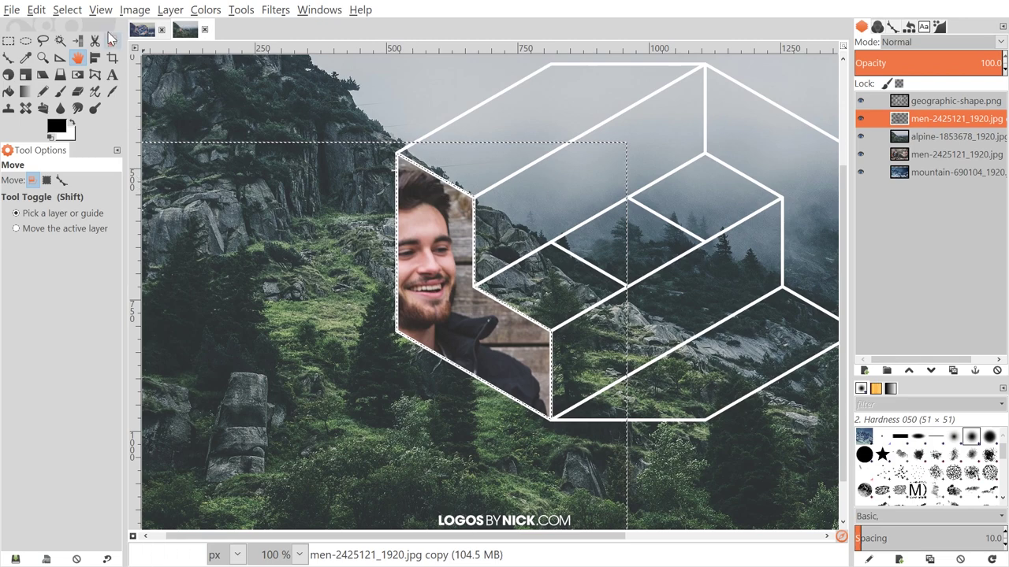
{"action": "left_click", "coordinate": [67, 9]}
{"action": "left_click", "coordinate": [89, 47]}
{"action": "scroll", "coordinate": [671, 268], "scroll_direction": "right", "scroll_amount": 2}
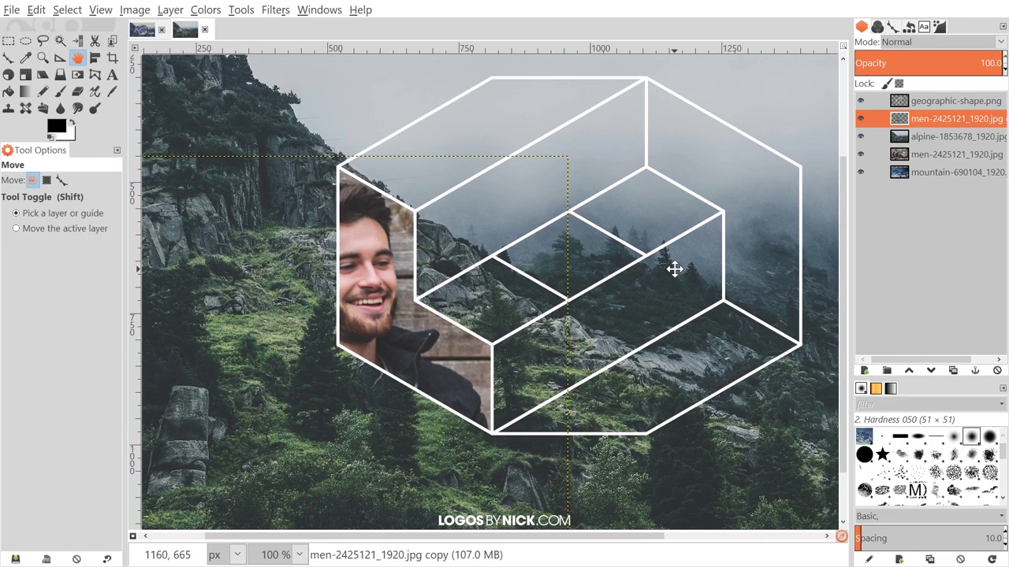
{"action": "scroll", "coordinate": [524, 314], "scroll_direction": "down", "scroll_amount": 1, "text": "ctrl"}
{"action": "left_click_drag", "start_coordinate": [547, 294], "coordinate": [531, 304]}
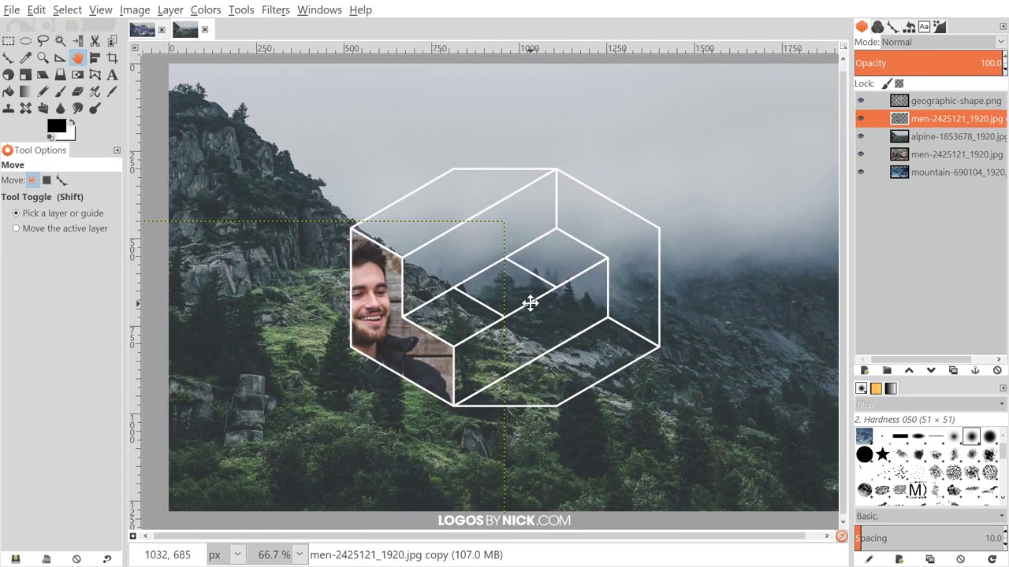
Step: Duplicate the original men layer, raise the copy above the alpine layer and position the woman's face in the lower-right face
{"action": "left_click", "coordinate": [148, 30]}
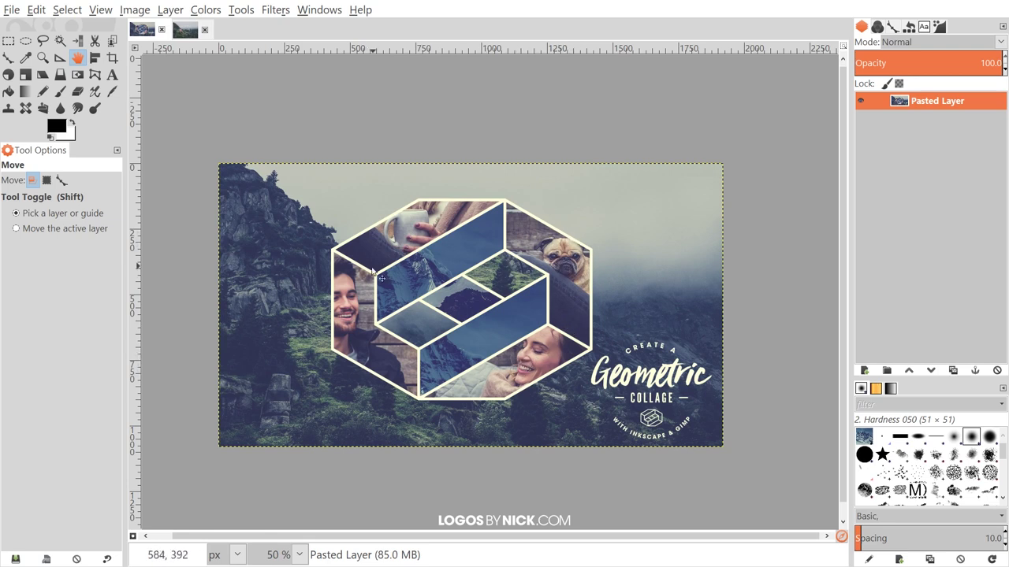
{"action": "left_click", "coordinate": [185, 30]}
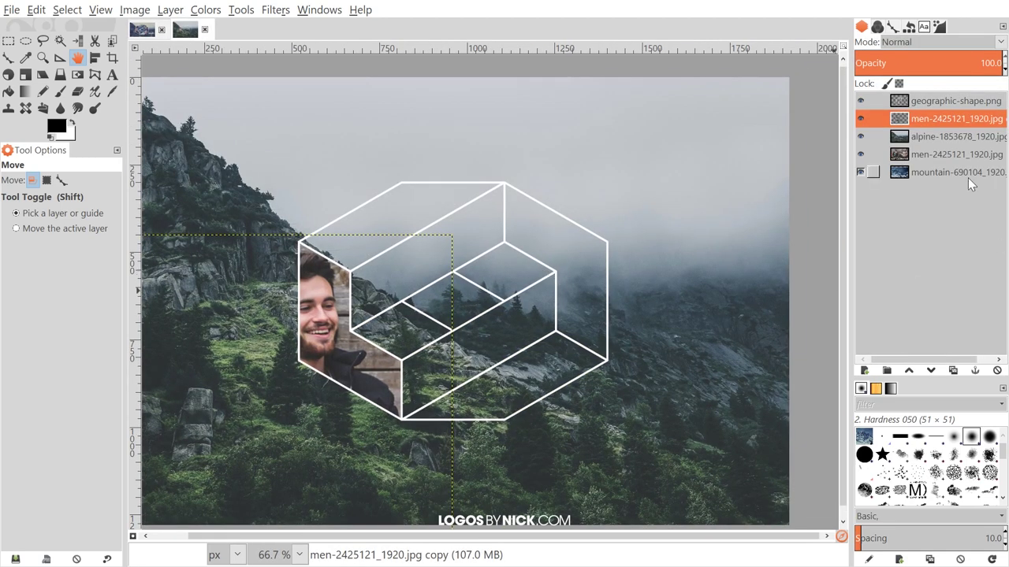
{"action": "left_click", "coordinate": [927, 152]}
{"action": "left_click", "coordinate": [953, 370]}
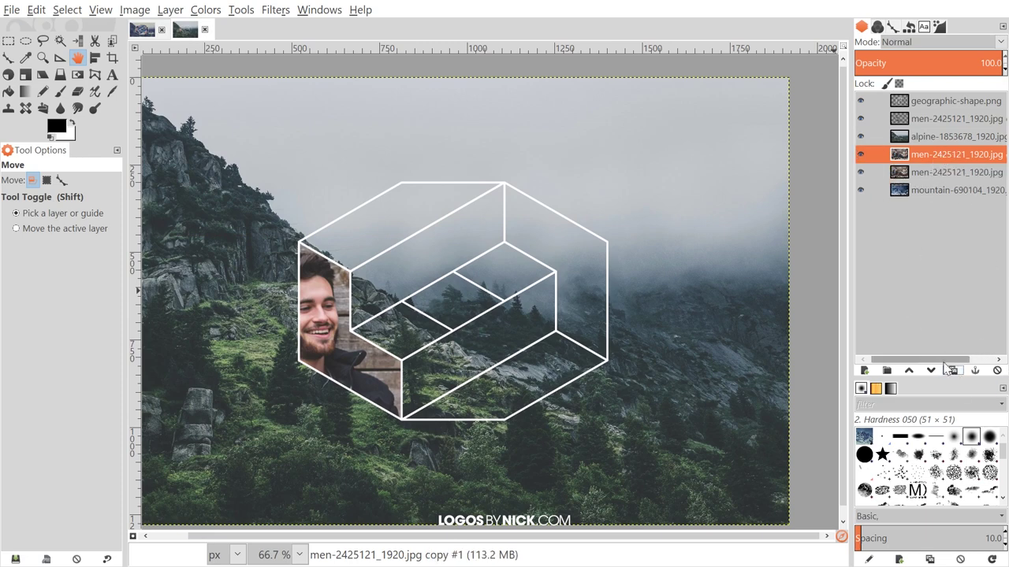
{"action": "left_click_drag", "start_coordinate": [945, 155], "coordinate": [919, 126]}
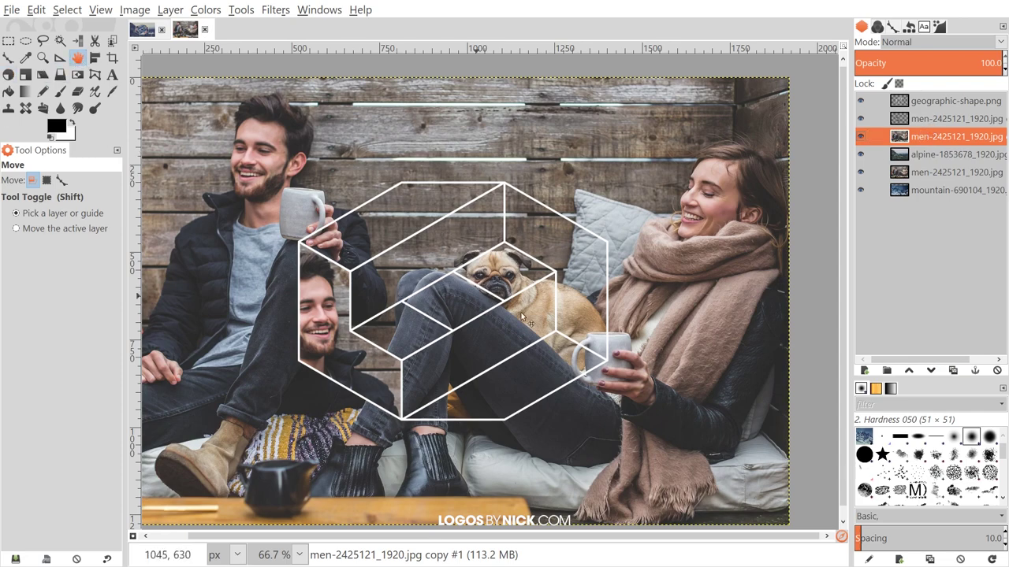
{"action": "left_click_drag", "start_coordinate": [770, 294], "coordinate": [581, 466]}
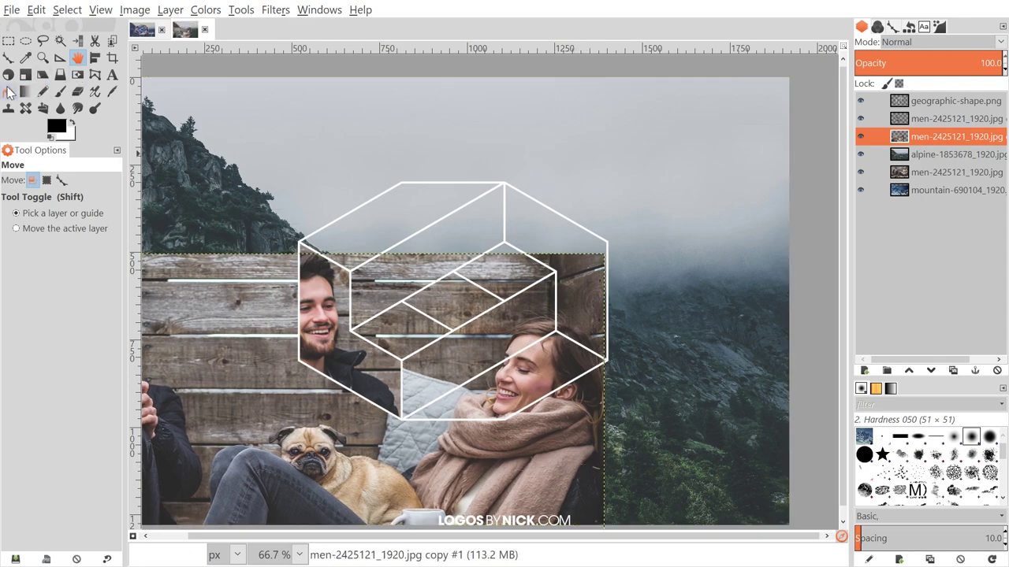
Step: Trace a closed path along the corners of the lower-right face around the woman's face and convert it to a selection
{"action": "left_click", "coordinate": [7, 57]}
{"action": "scroll", "coordinate": [431, 344], "scroll_direction": "down", "scroll_amount": 2}
{"action": "scroll", "coordinate": [431, 345], "scroll_direction": "up", "scroll_amount": 3, "text": "ctrl"}
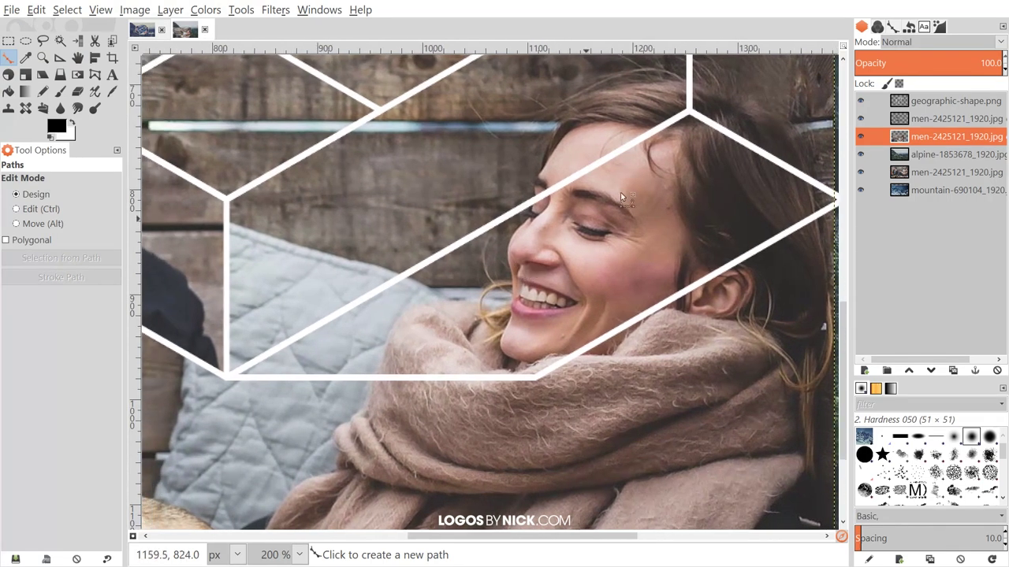
{"action": "left_click", "coordinate": [689, 110]}
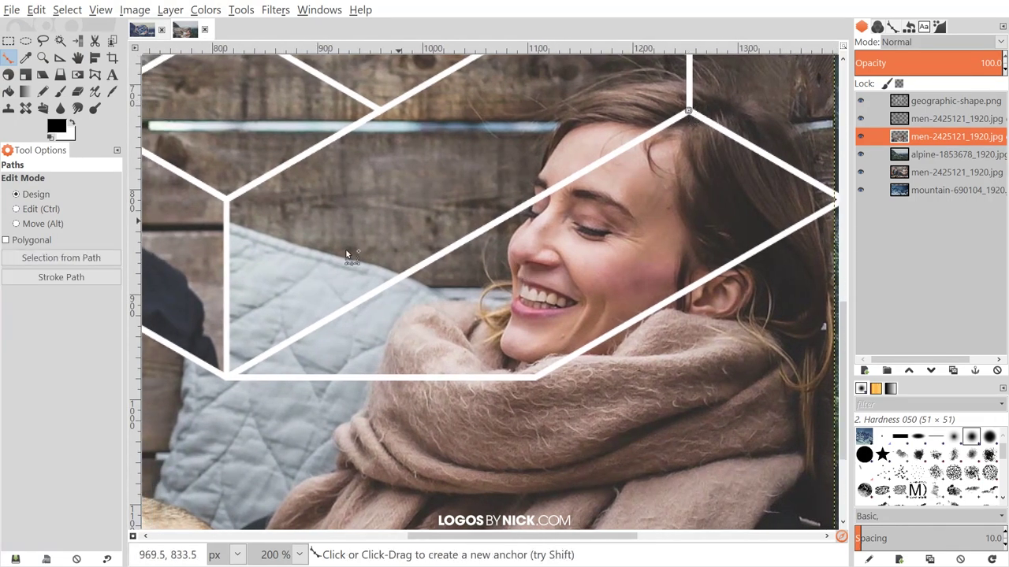
{"action": "left_click", "coordinate": [227, 378]}
{"action": "left_click", "coordinate": [536, 378]}
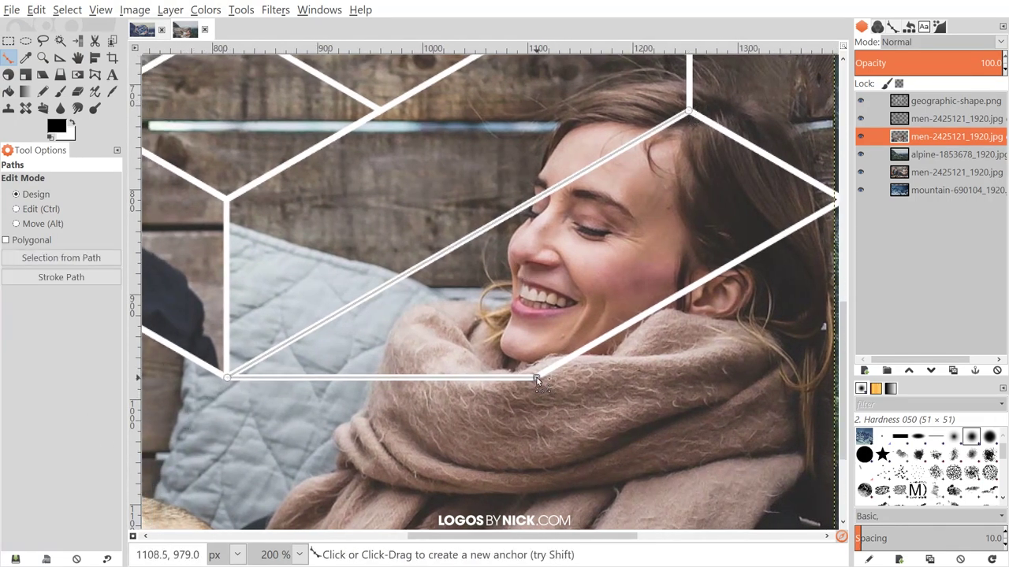
{"action": "scroll", "coordinate": [622, 275], "scroll_direction": "right", "scroll_amount": 3}
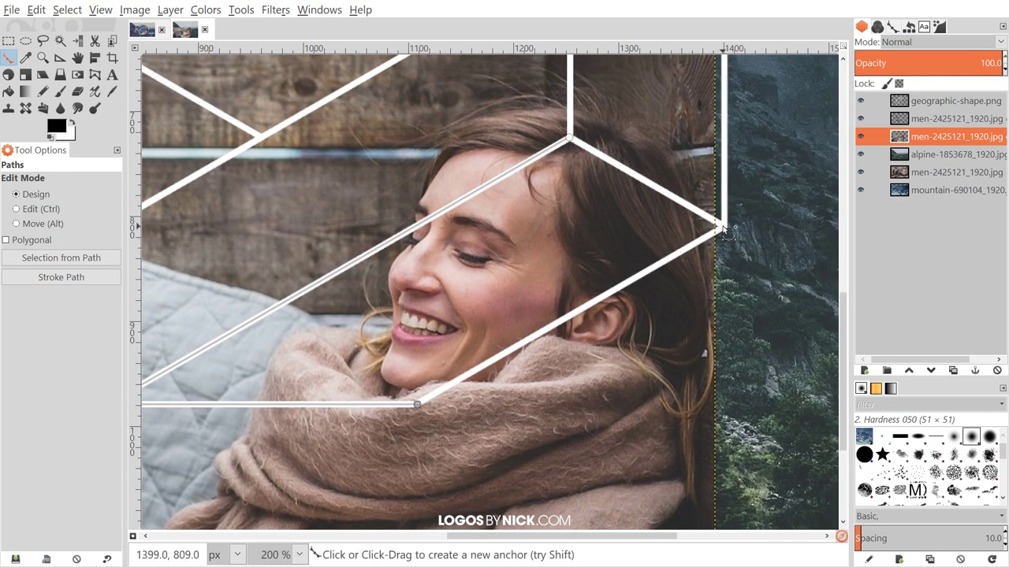
{"action": "left_click", "coordinate": [722, 228]}
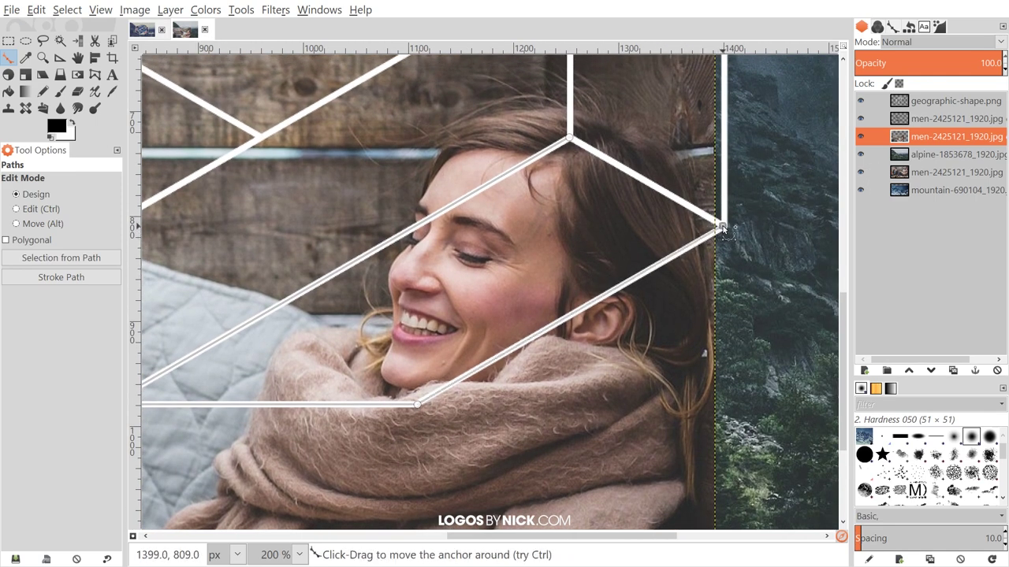
{"action": "left_click", "coordinate": [569, 139], "text": "ctrl"}
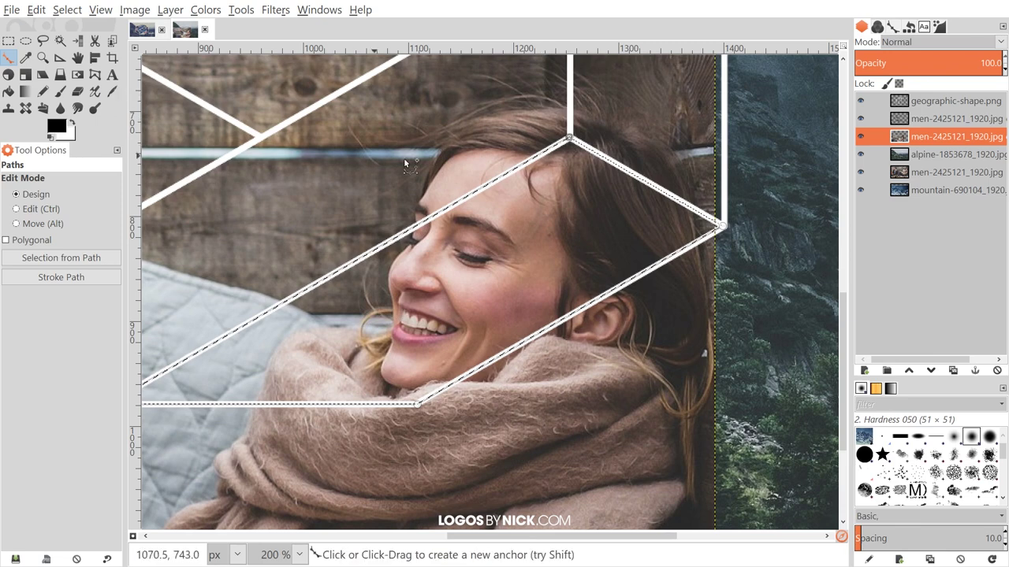
Step: Invert the selection, clear the men photo copy outside the lower-right face, and remove the selection
{"action": "scroll", "coordinate": [311, 61], "scroll_direction": "left", "scroll_amount": 3}
{"action": "left_click", "coordinate": [67, 10]}
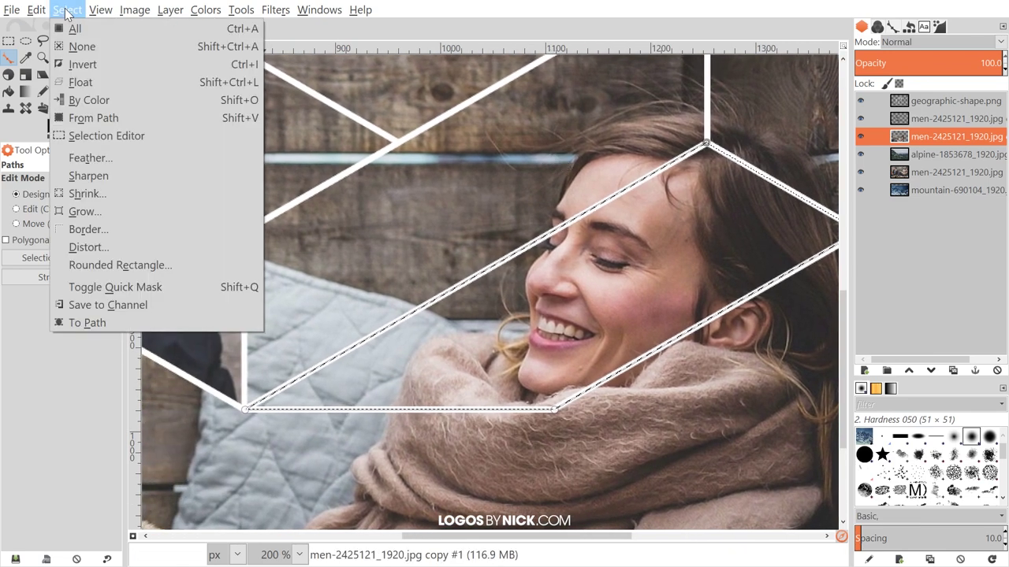
{"action": "left_click", "coordinate": [85, 64]}
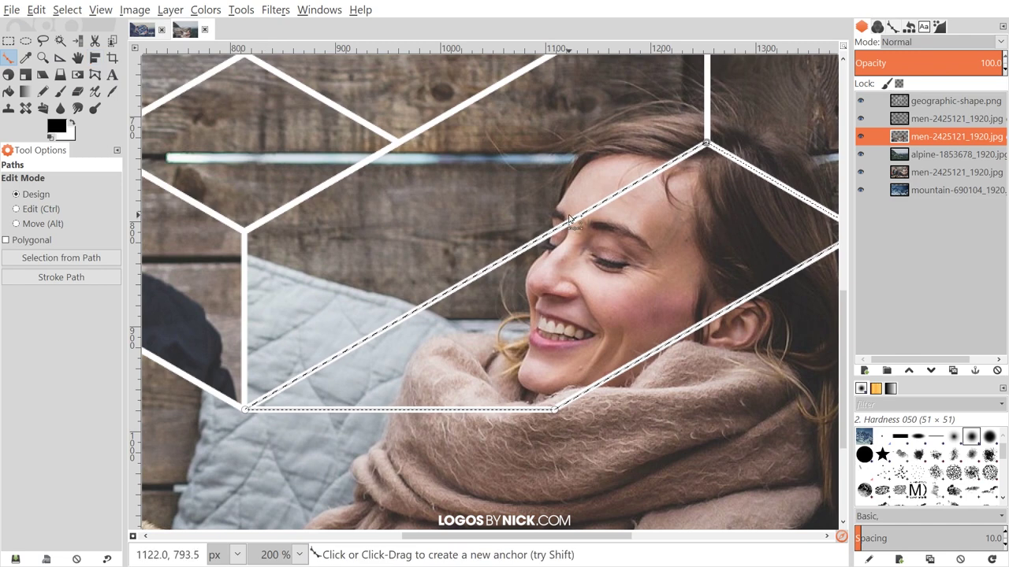
{"action": "key", "text": "Delete"}
{"action": "left_click", "coordinate": [67, 9]}
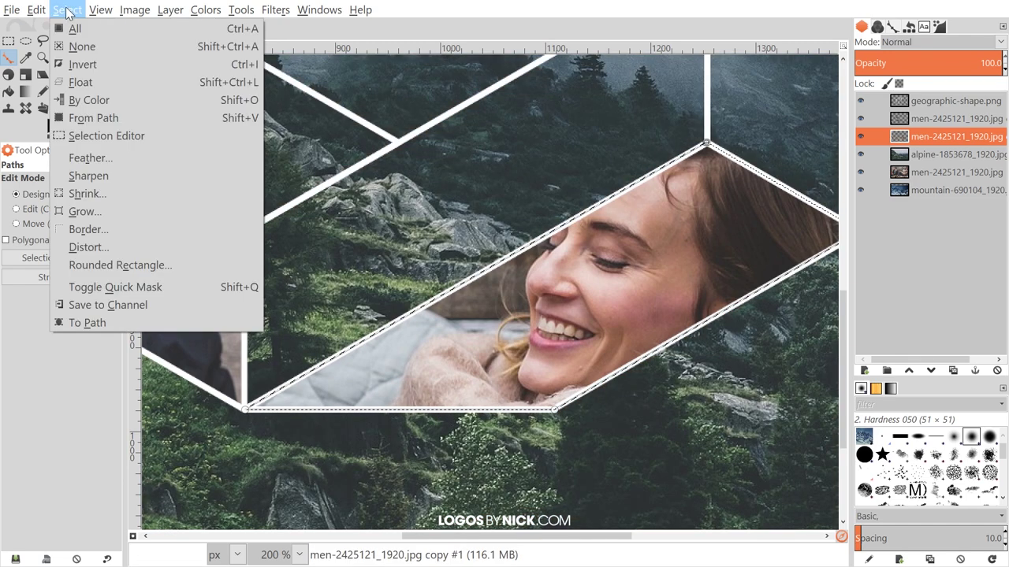
{"action": "left_click", "coordinate": [83, 47]}
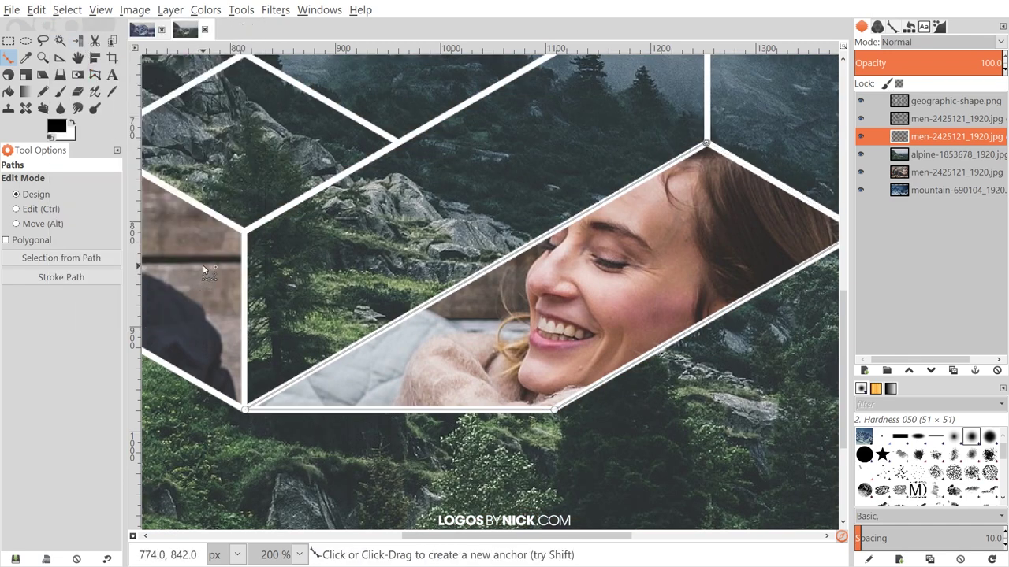
Step: Leave path editing by switching to the Move tool, with the whole geometric shape in view
{"action": "left_click", "coordinate": [31, 10]}
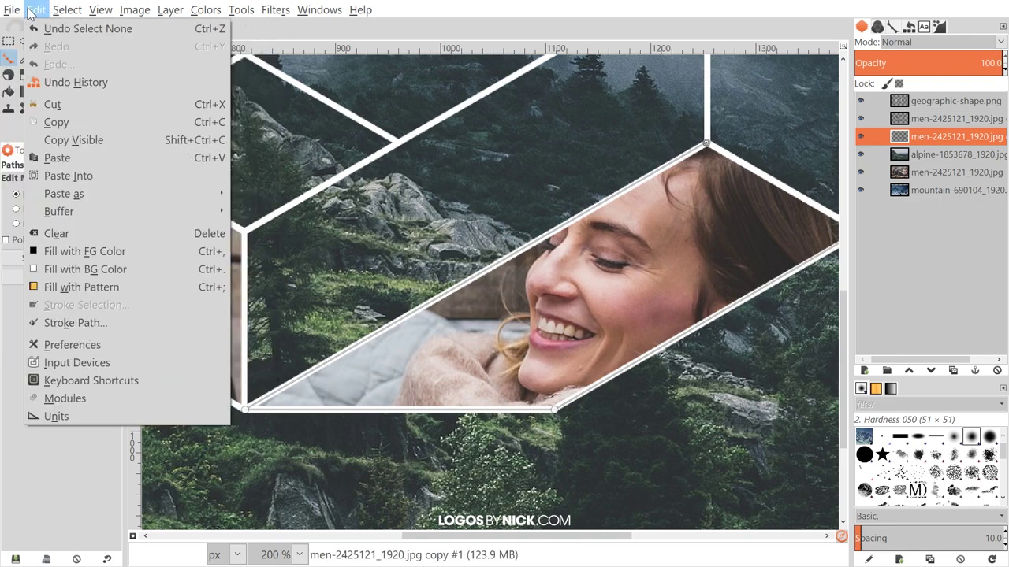
{"action": "left_click", "coordinate": [31, 10]}
{"action": "left_click_drag", "start_coordinate": [351, 162], "coordinate": [383, 168]}
{"action": "left_click", "coordinate": [77, 59]}
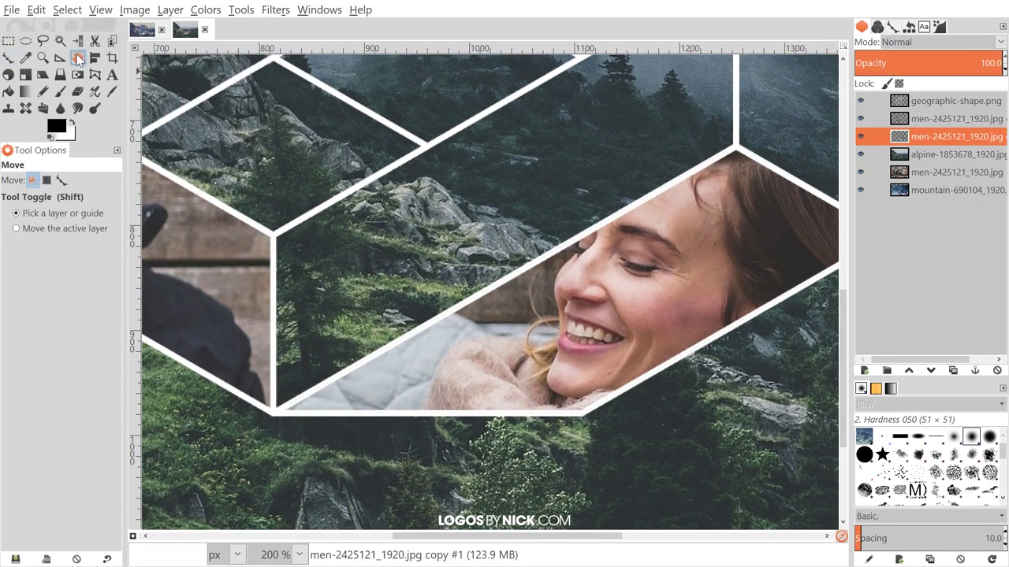
{"action": "scroll", "coordinate": [602, 311], "scroll_direction": "down", "scroll_amount": 2}
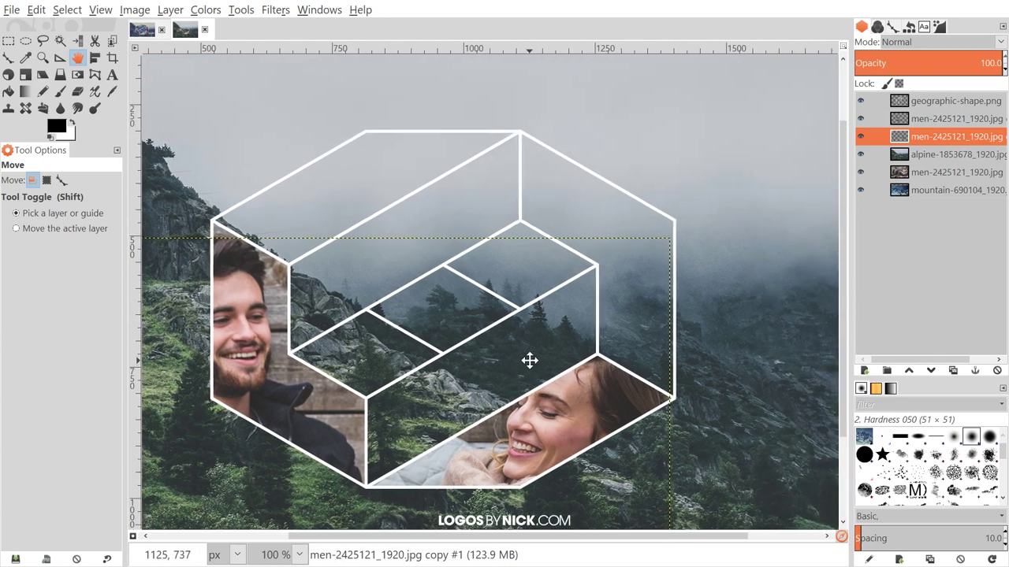
{"action": "left_click_drag", "start_coordinate": [529, 360], "coordinate": [521, 333]}
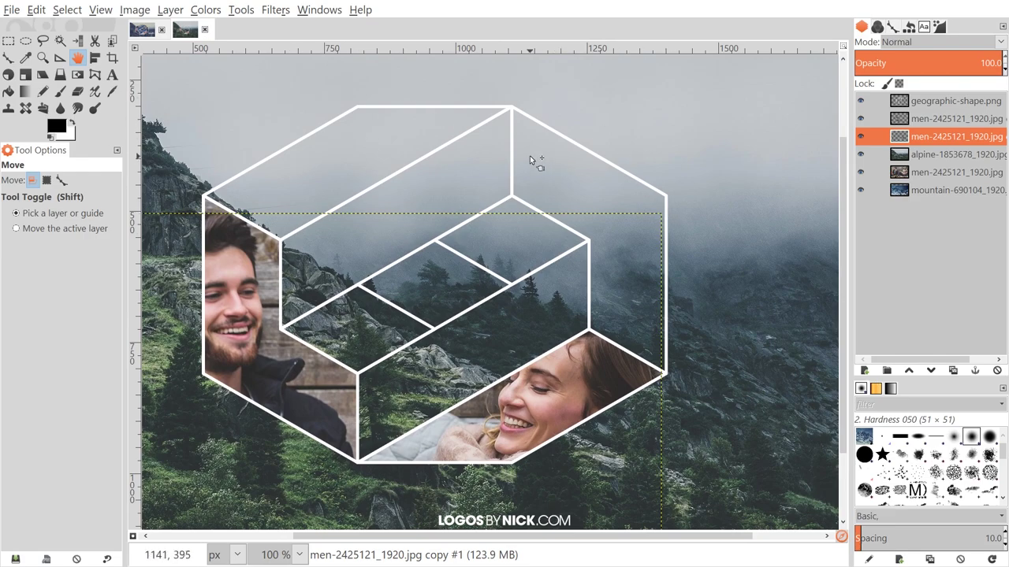
Step: Raise another men photo copy above the alpine layer and cut it to the upper-right face with the pug inside
{"action": "left_click_drag", "start_coordinate": [530, 160], "coordinate": [571, 172]}
{"action": "left_click_drag", "start_coordinate": [941, 169], "coordinate": [924, 152]}
{"action": "scroll", "coordinate": [729, 240], "scroll_direction": "up", "scroll_amount": 3}
{"action": "key", "text": "b"}
{"action": "scroll", "coordinate": [440, 455], "scroll_direction": "up", "scroll_amount": 5}
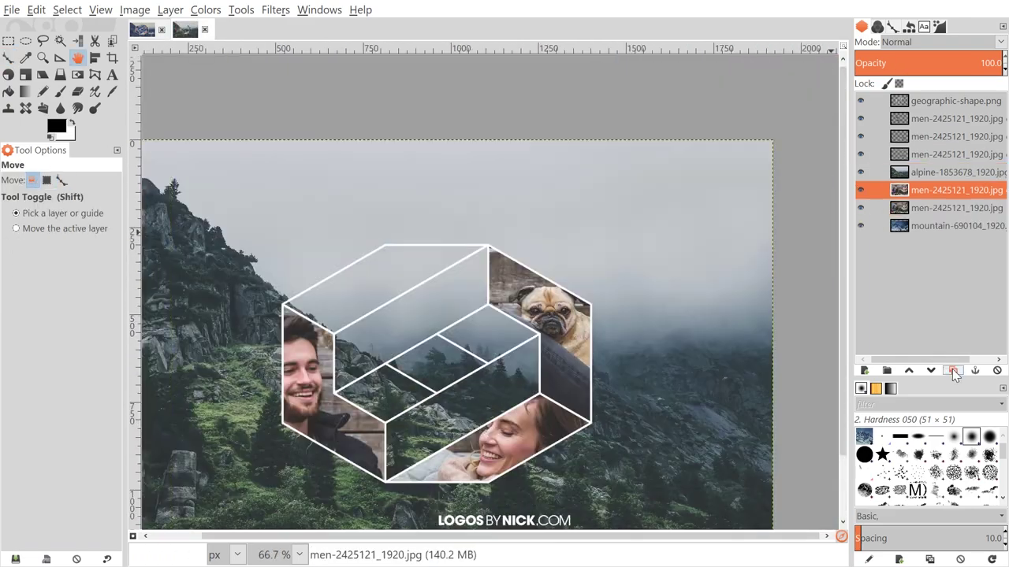
Step: Raise the newest men photo copy above the alpine layer and cut it to the upper-left face with the mug inside
{"action": "left_click", "coordinate": [908, 371]}
{"action": "left_click_drag", "start_coordinate": [651, 290], "coordinate": [752, 295]}
{"action": "scroll", "coordinate": [374, 323], "scroll_direction": "up", "scroll_amount": 2}
{"action": "key", "text": "b"}
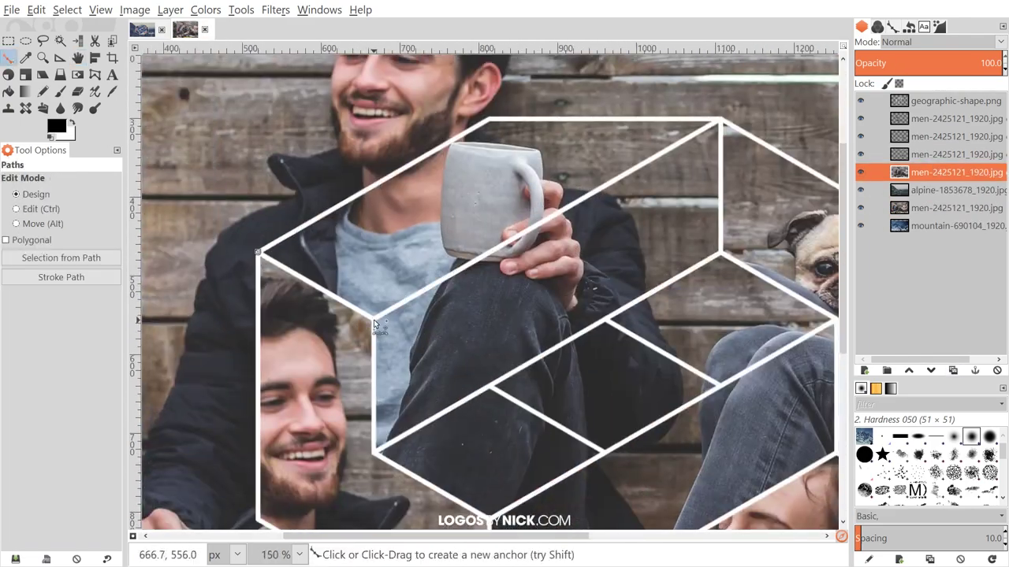
{"action": "left_click", "coordinate": [374, 323]}
{"action": "left_click", "coordinate": [489, 122]}
{"action": "left_click", "coordinate": [263, 255], "text": "ctrl"}
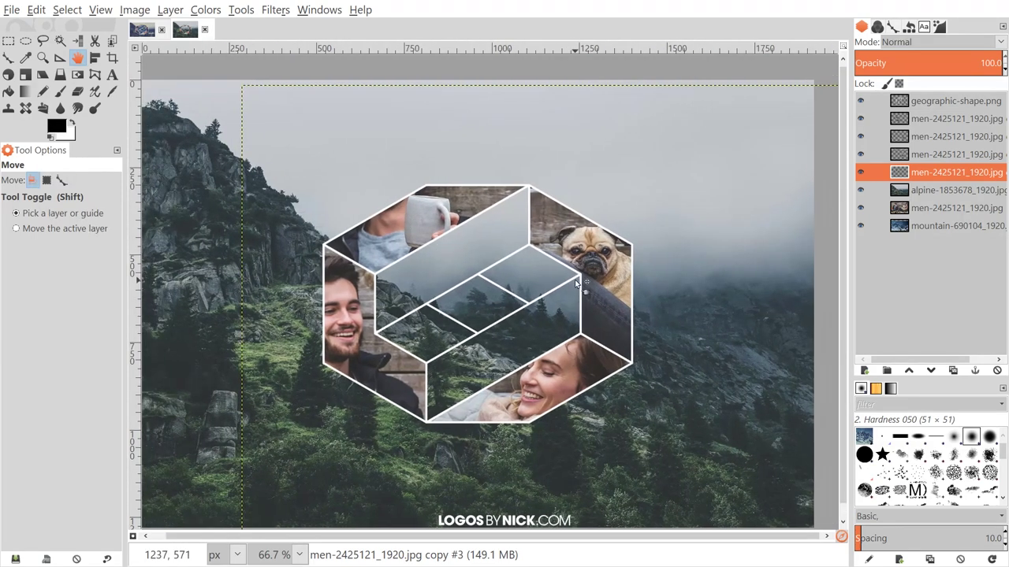
Step: Duplicate the mountain layer, raise the copy above the alpine layer and position its peak behind the inner faces of the shape
{"action": "left_click", "coordinate": [142, 29]}
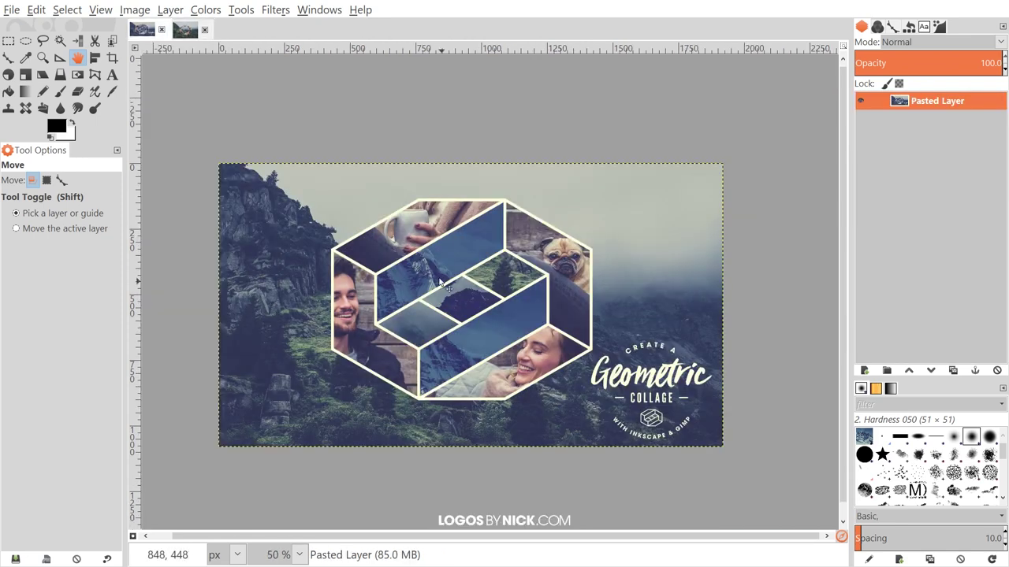
{"action": "left_click", "coordinate": [185, 30]}
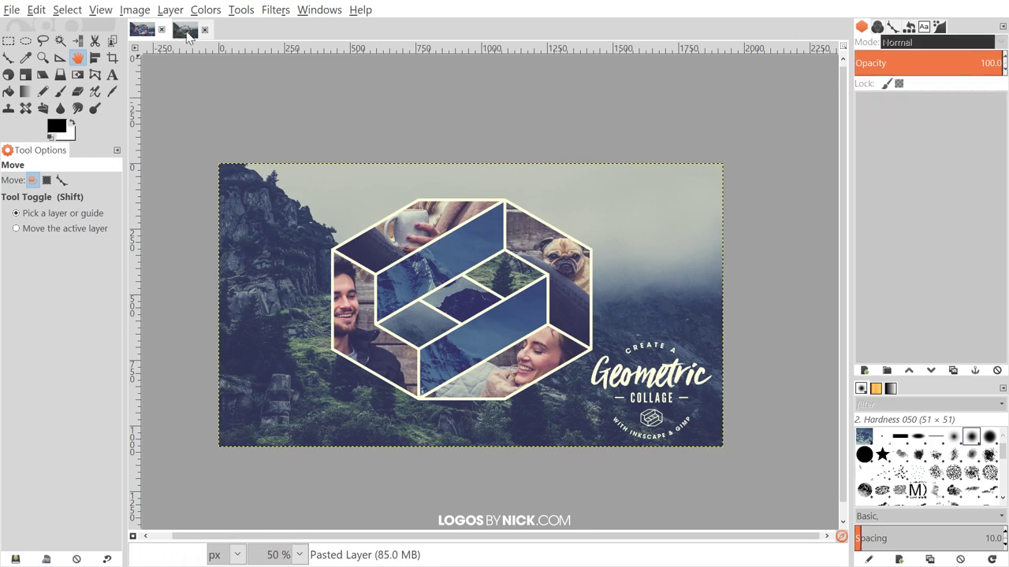
{"action": "left_click", "coordinate": [943, 225]}
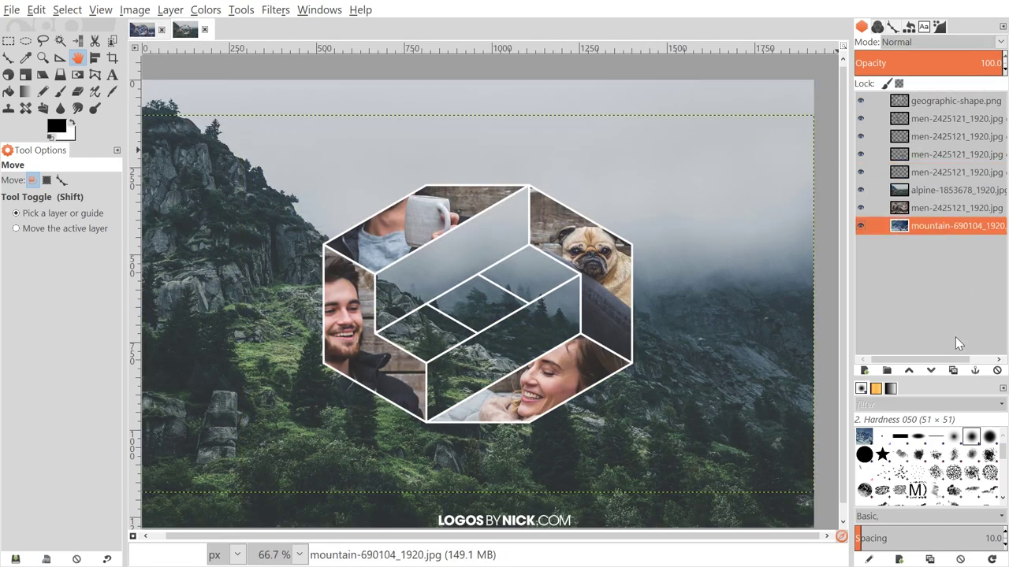
{"action": "left_click", "coordinate": [957, 368]}
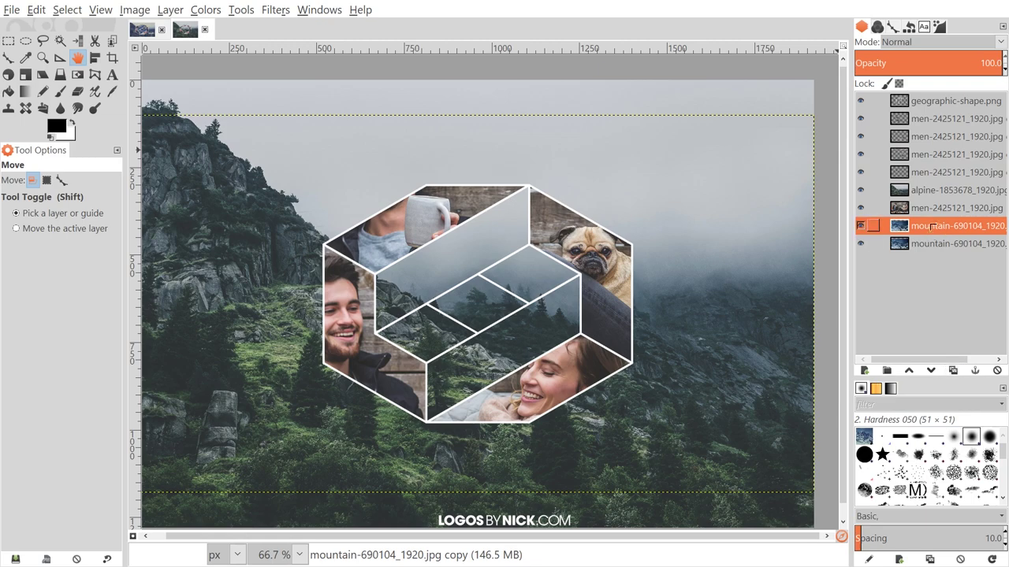
{"action": "left_click_drag", "start_coordinate": [926, 228], "coordinate": [923, 187]}
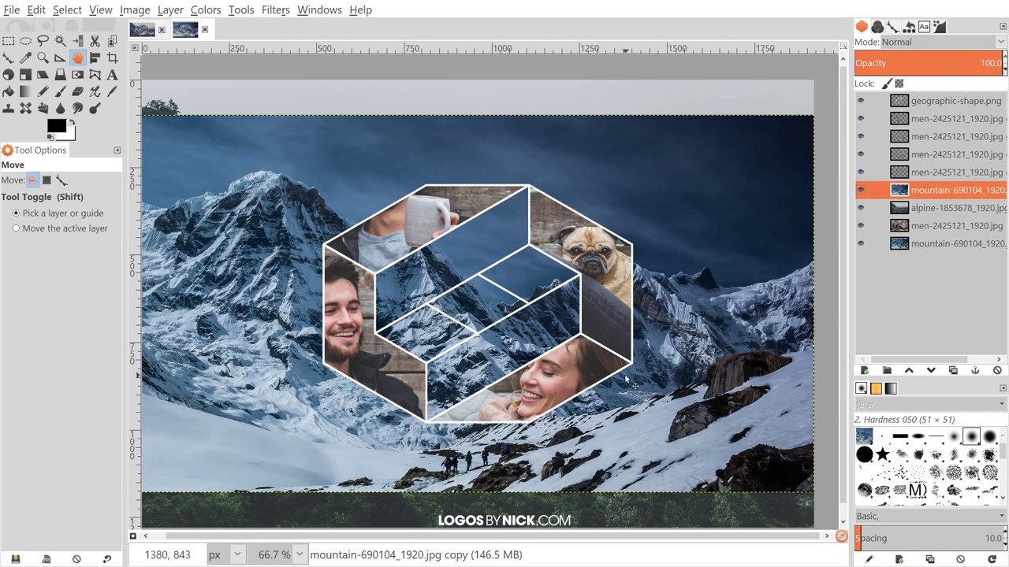
{"action": "left_click_drag", "start_coordinate": [291, 223], "coordinate": [273, 262]}
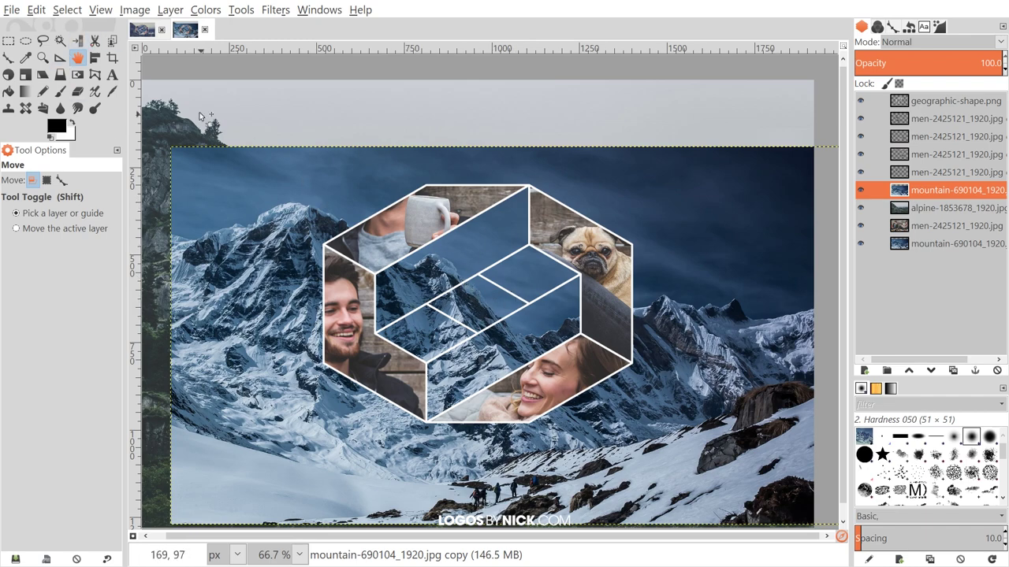
Step: Start a path around the mountain faces, tracing the inner left edge, the upper band and the left and lower edges of the upper-right diamond
{"action": "left_click", "coordinate": [8, 58]}
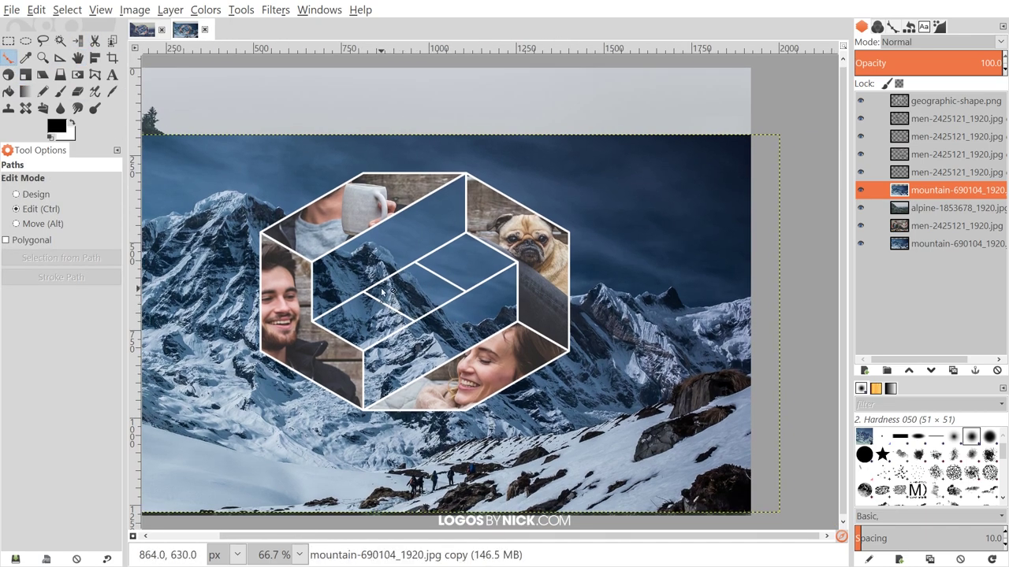
{"action": "scroll", "coordinate": [471, 322], "scroll_direction": "up", "scroll_amount": 2}
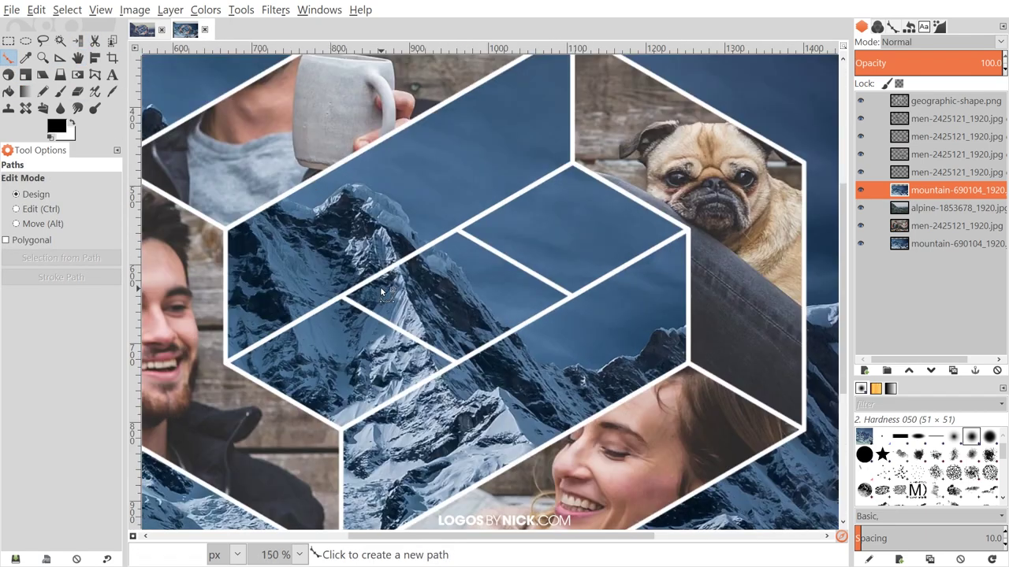
{"action": "left_click", "coordinate": [226, 364]}
{"action": "left_click", "coordinate": [224, 229]}
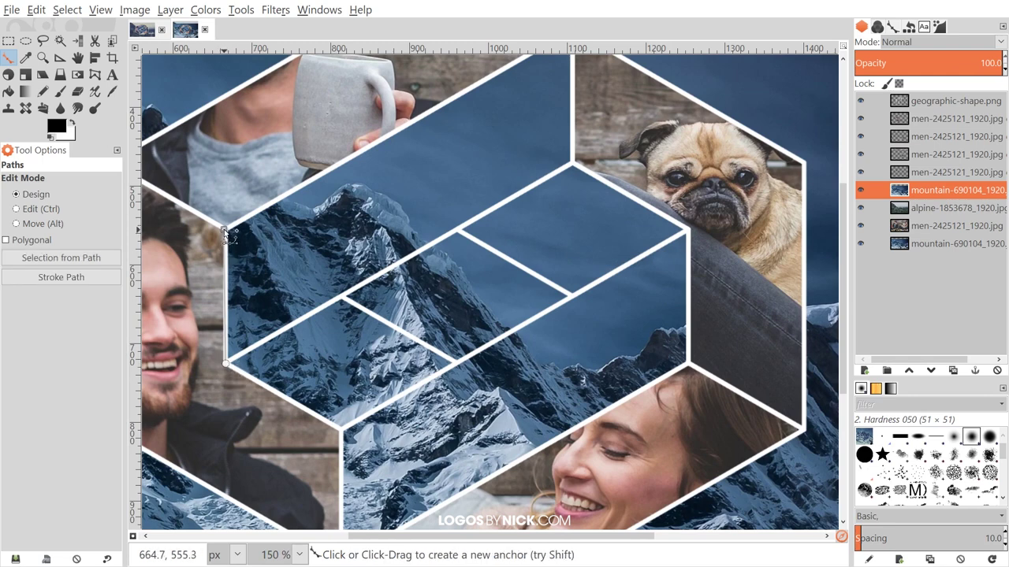
{"action": "scroll", "coordinate": [550, 78], "scroll_direction": "up", "scroll_amount": 3}
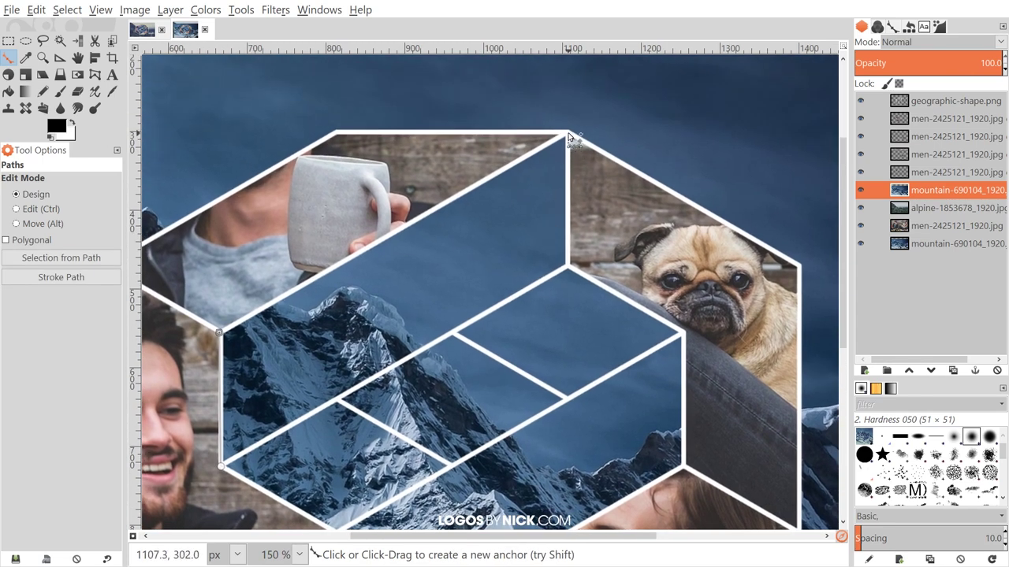
{"action": "left_click", "coordinate": [568, 133]}
{"action": "left_click", "coordinate": [569, 268]}
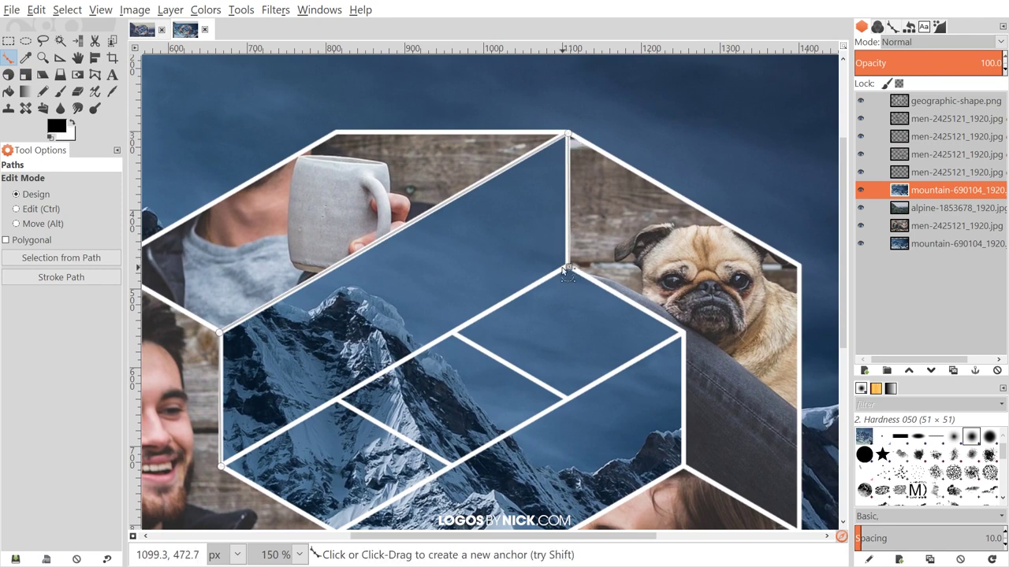
{"action": "left_click", "coordinate": [452, 332]}
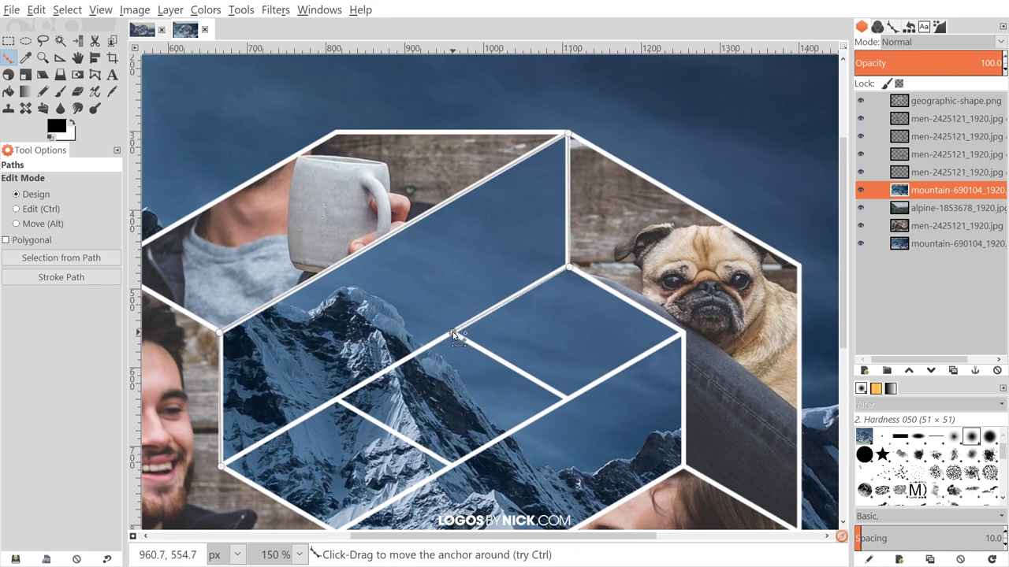
{"action": "left_click", "coordinate": [567, 399]}
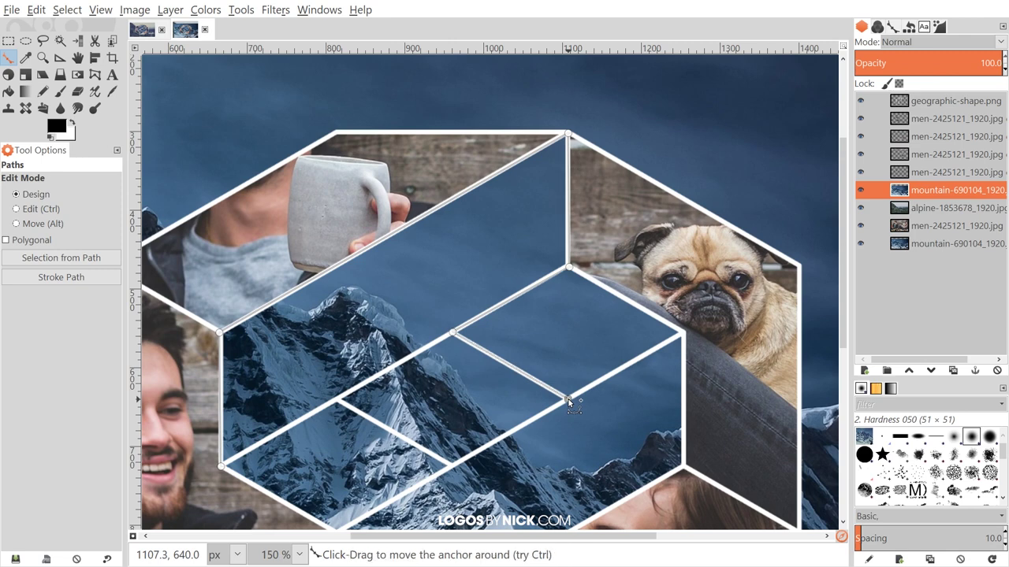
{"action": "left_click", "coordinate": [683, 334]}
Step: Continue the path down the inner right edge, along the lower band and around the lower-left diamond, and close it at its starting anchor
{"action": "scroll", "coordinate": [686, 316], "scroll_direction": "down", "scroll_amount": 5}
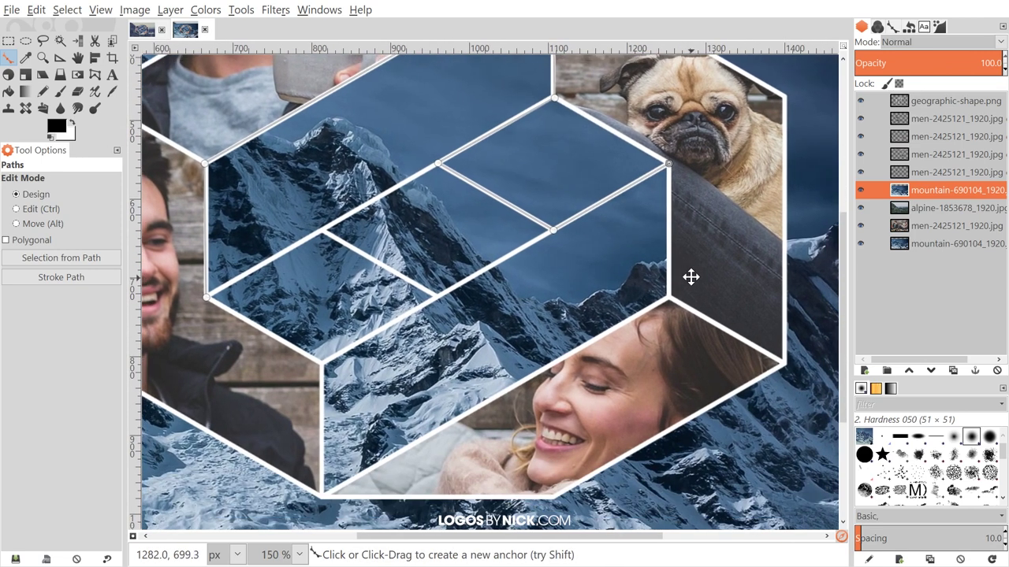
{"action": "left_click", "coordinate": [669, 295]}
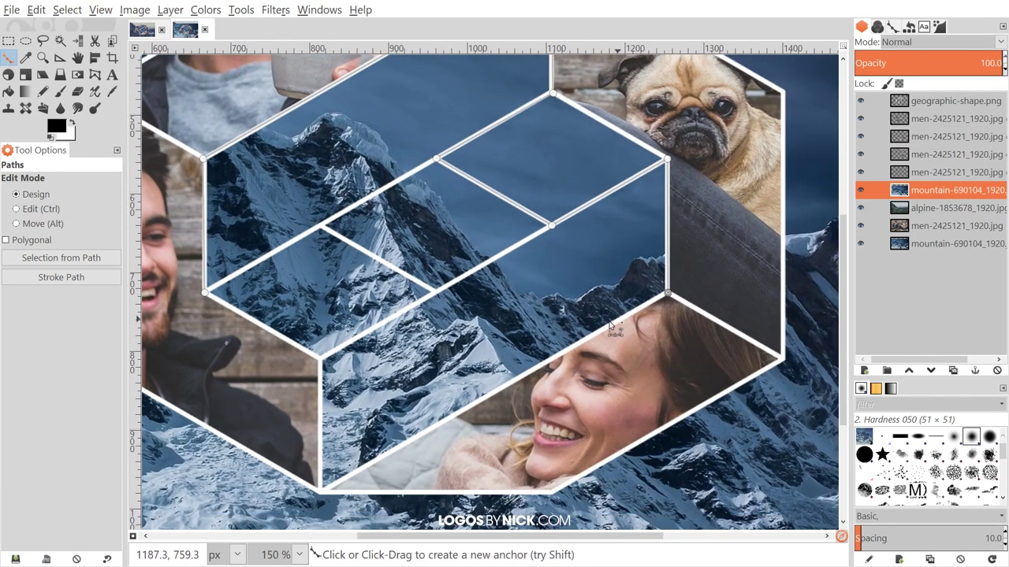
{"action": "left_click", "coordinate": [320, 494]}
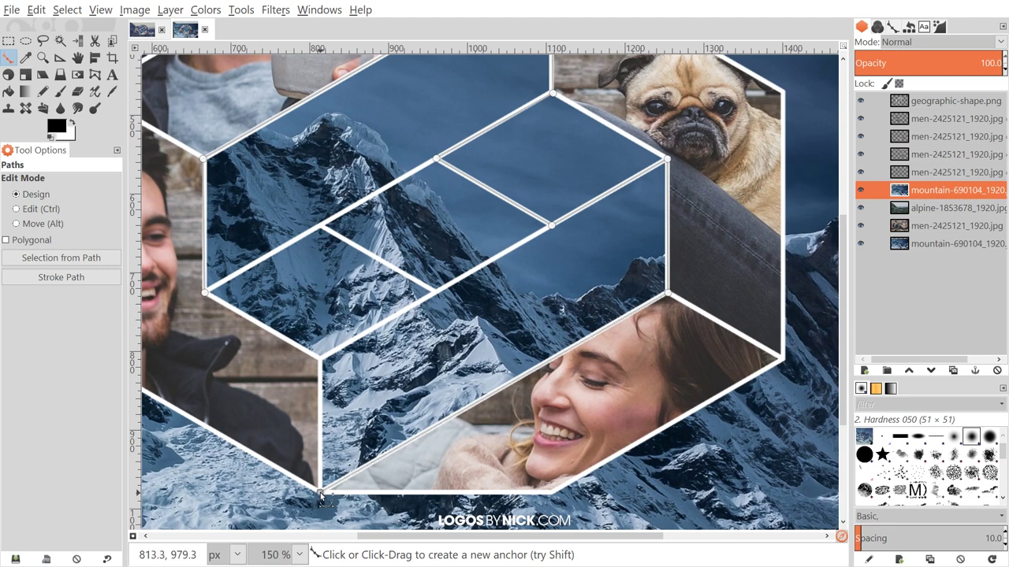
{"action": "left_click", "coordinate": [320, 359]}
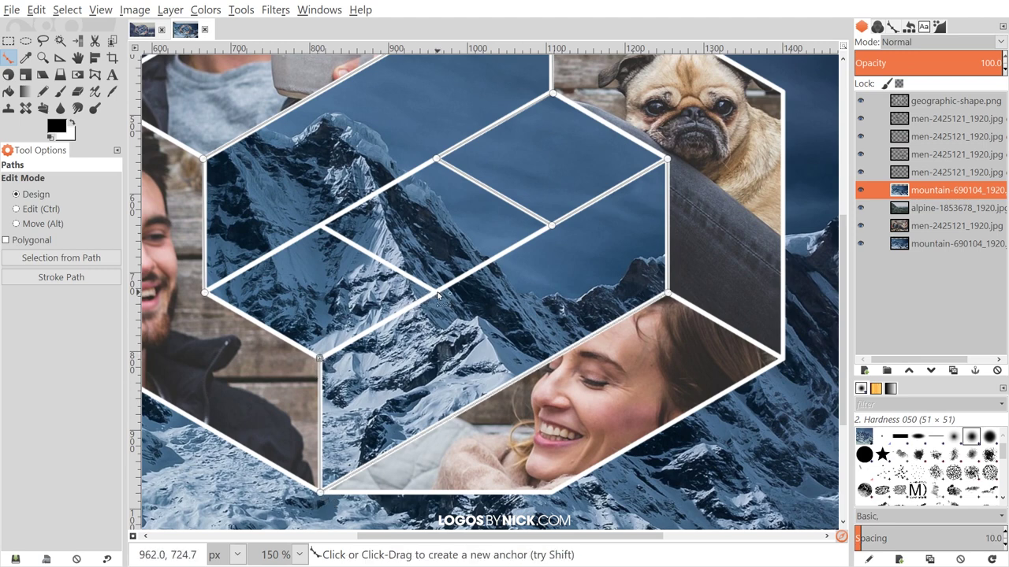
{"action": "left_click", "coordinate": [438, 292]}
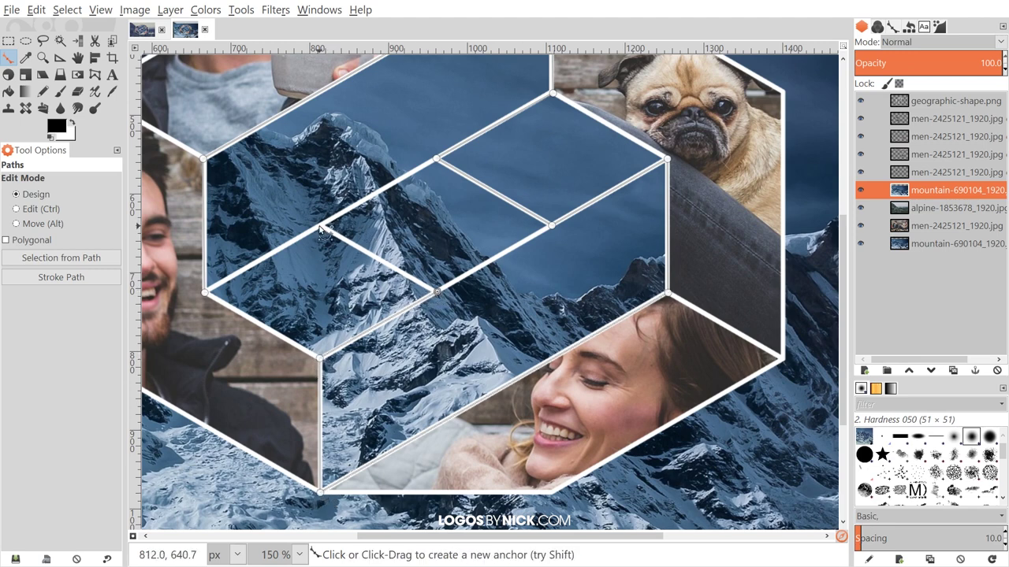
{"action": "left_click", "coordinate": [321, 229]}
{"action": "left_click_drag", "start_coordinate": [246, 264], "coordinate": [399, 379]}
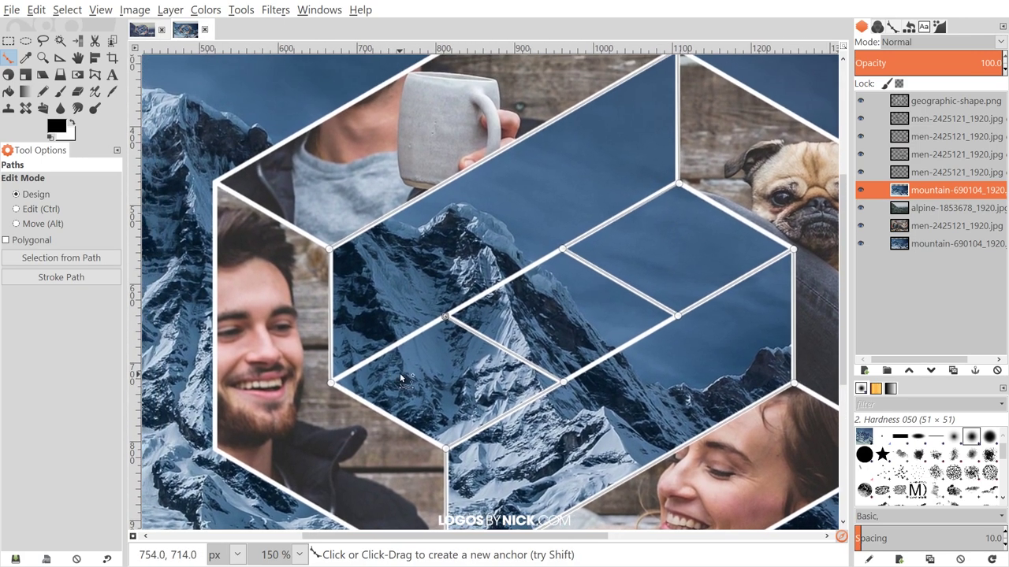
{"action": "key", "text": "ctrl"}
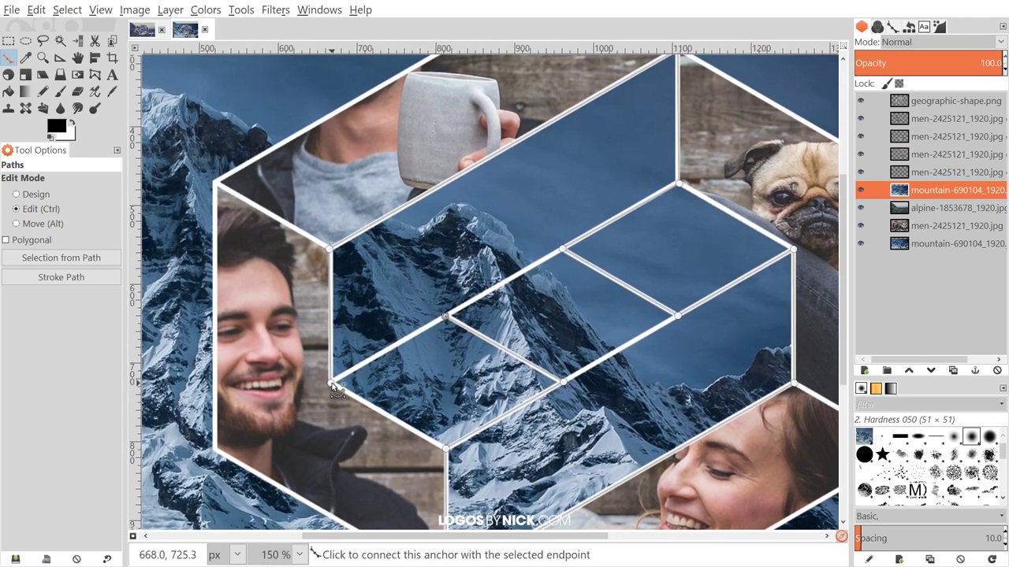
{"action": "left_click", "coordinate": [331, 385], "text": "ctrl"}
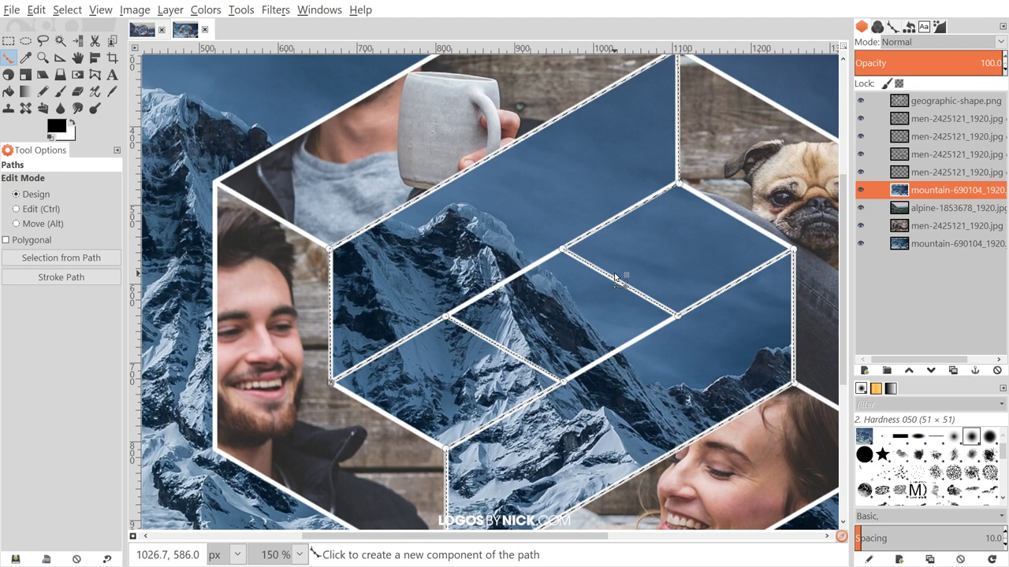
Step: Select from the path, invert the selection, clear the mountain copy outside the traced faces and deselect everything
{"action": "key", "text": "shift+v"}
{"action": "left_click", "coordinate": [57, 12]}
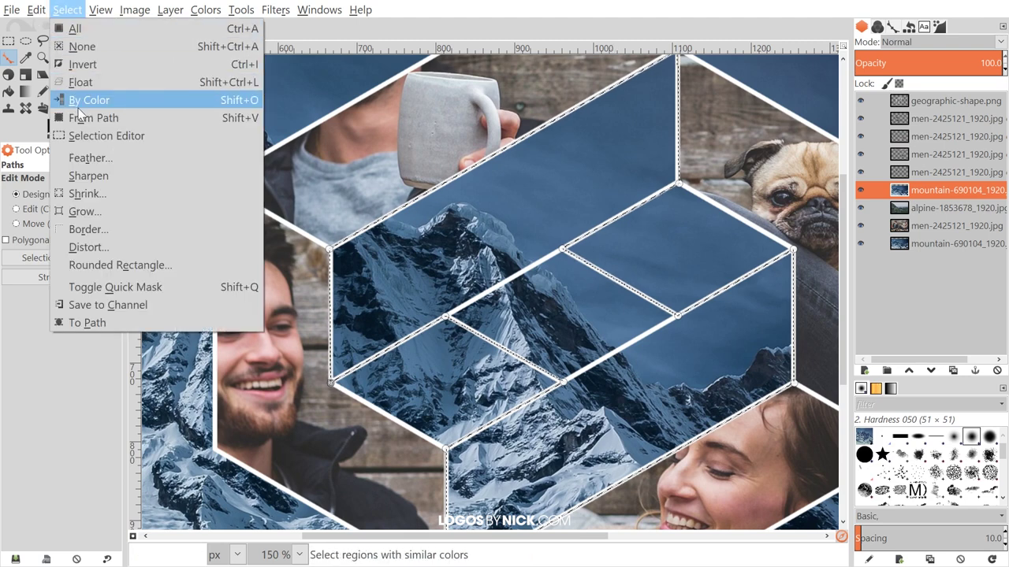
{"action": "left_click", "coordinate": [88, 47]}
{"action": "key", "text": "shift+v"}
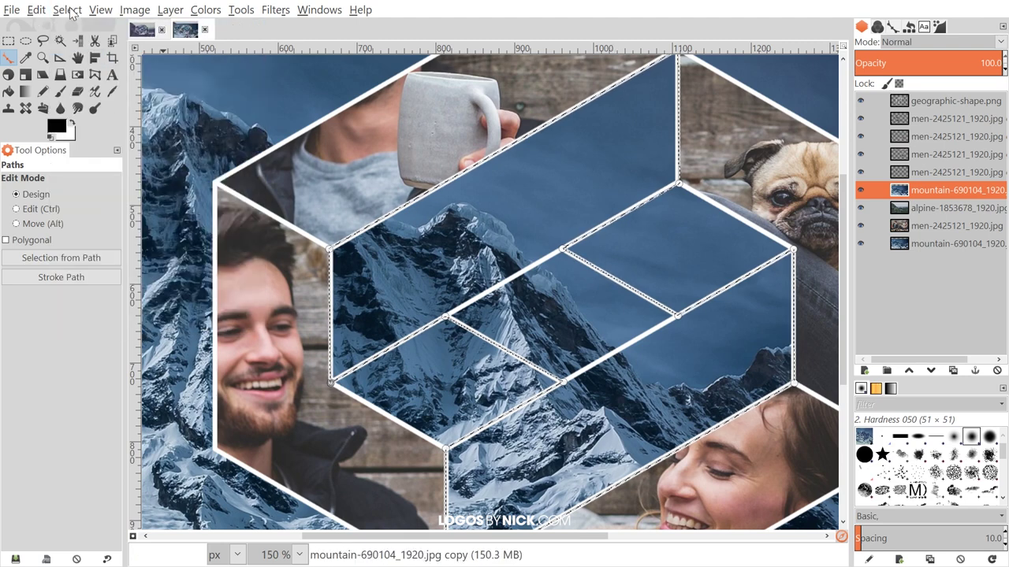
{"action": "left_click", "coordinate": [67, 9]}
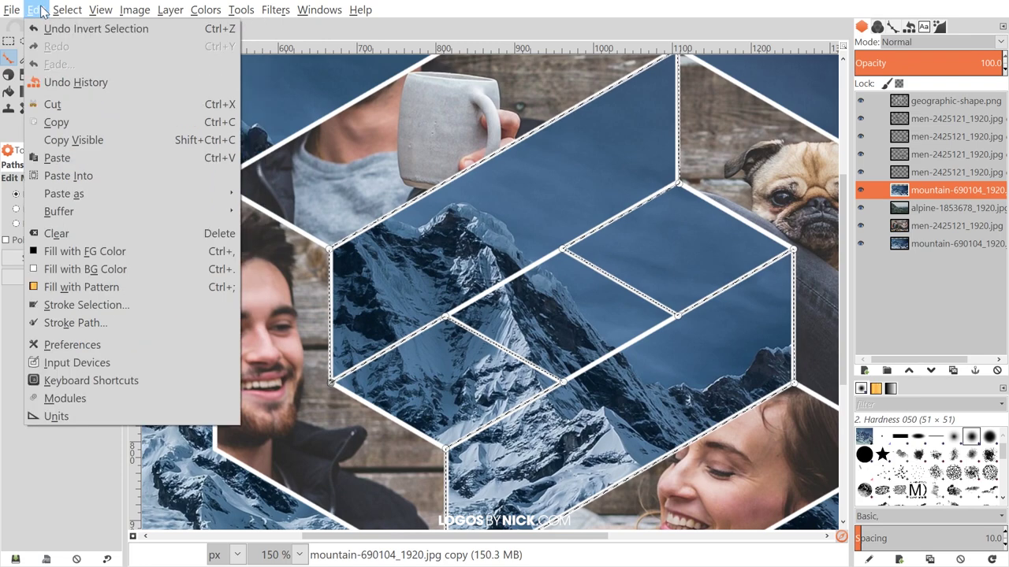
{"action": "left_click", "coordinate": [72, 233]}
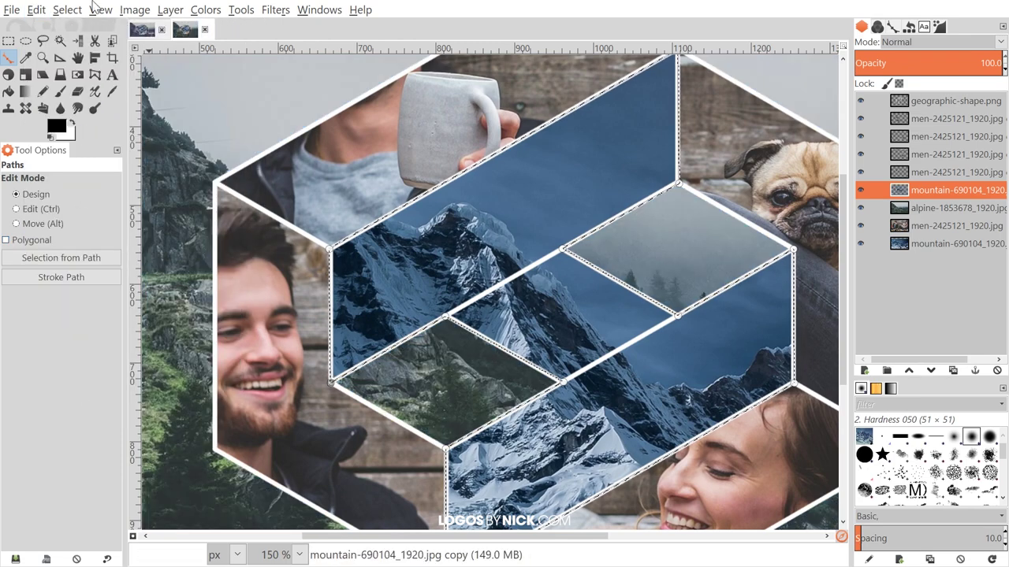
{"action": "left_click", "coordinate": [67, 9]}
{"action": "left_click", "coordinate": [85, 45]}
Step: Exit path editing by activating the Move tool, with all the filled faces of the shape in view
{"action": "scroll", "coordinate": [639, 349], "scroll_direction": "down", "scroll_amount": 3}
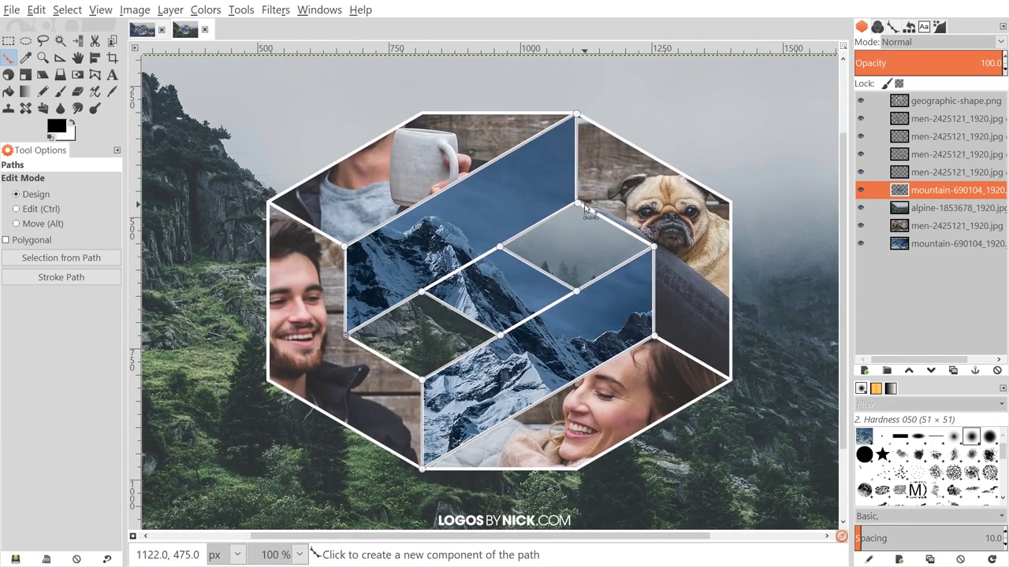
{"action": "scroll", "coordinate": [551, 236], "scroll_direction": "right", "scroll_amount": 1}
{"action": "scroll", "coordinate": [552, 236], "scroll_direction": "up", "scroll_amount": 1}
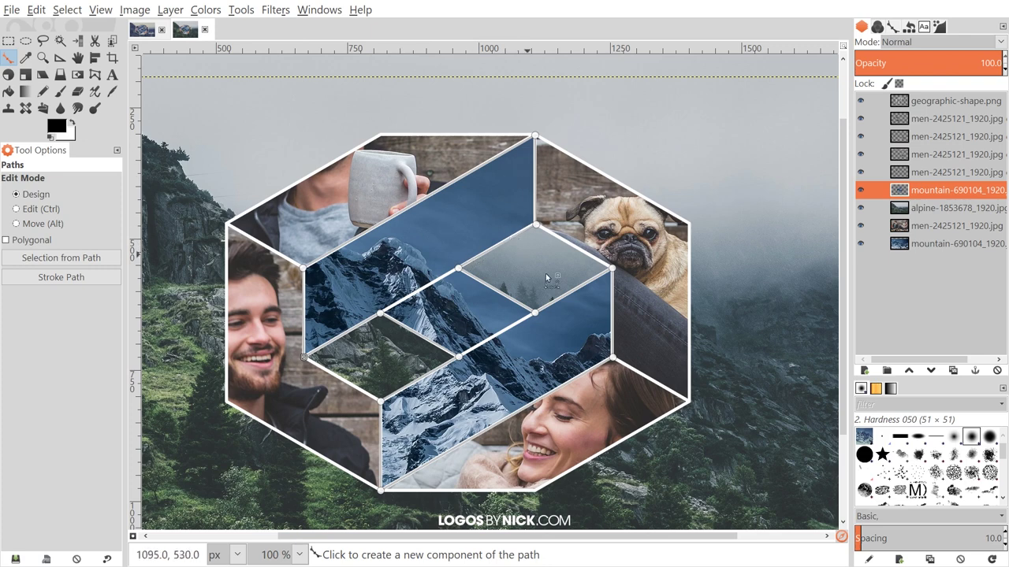
{"action": "scroll", "coordinate": [564, 369], "scroll_direction": "up", "scroll_amount": 1}
{"action": "scroll", "coordinate": [564, 369], "scroll_direction": "right", "scroll_amount": 1}
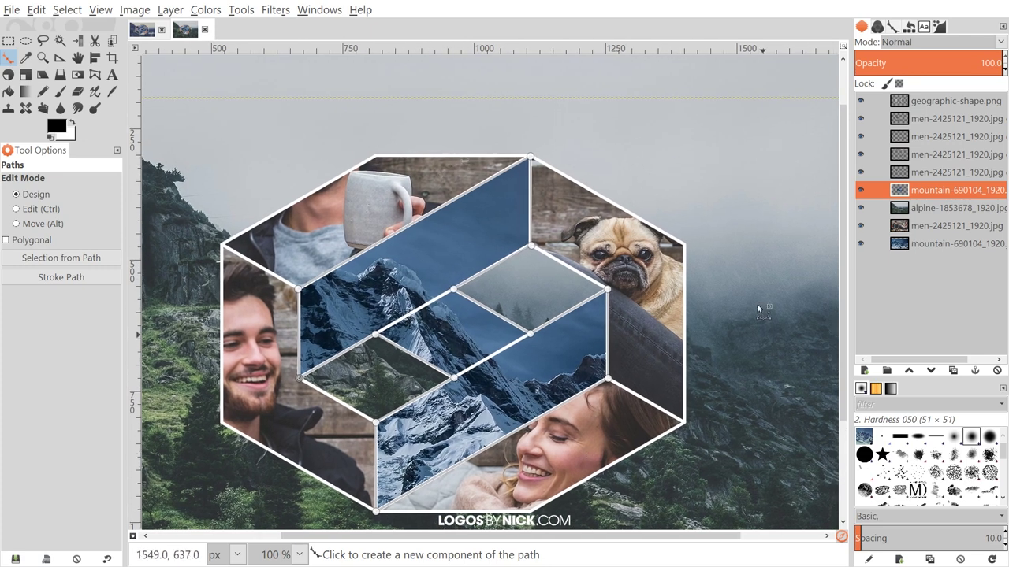
{"action": "scroll", "coordinate": [416, 278], "scroll_direction": "down", "scroll_amount": 1}
{"action": "scroll", "coordinate": [415, 277], "scroll_direction": "right", "scroll_amount": 1}
{"action": "left_click", "coordinate": [77, 57]}
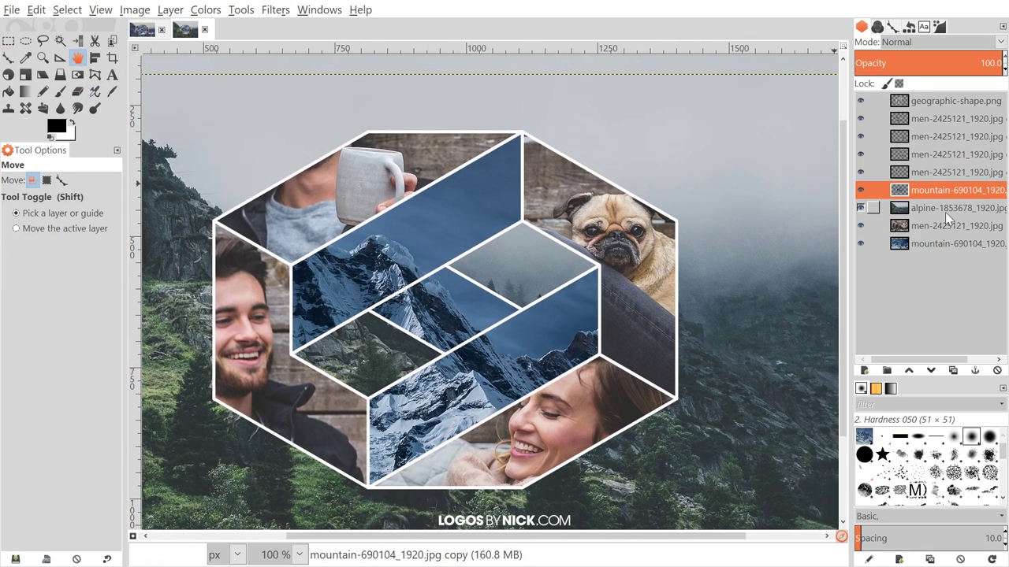
Step: Check the finished sample collage and duplicate the alpine layer in the working image
{"action": "left_click", "coordinate": [143, 30]}
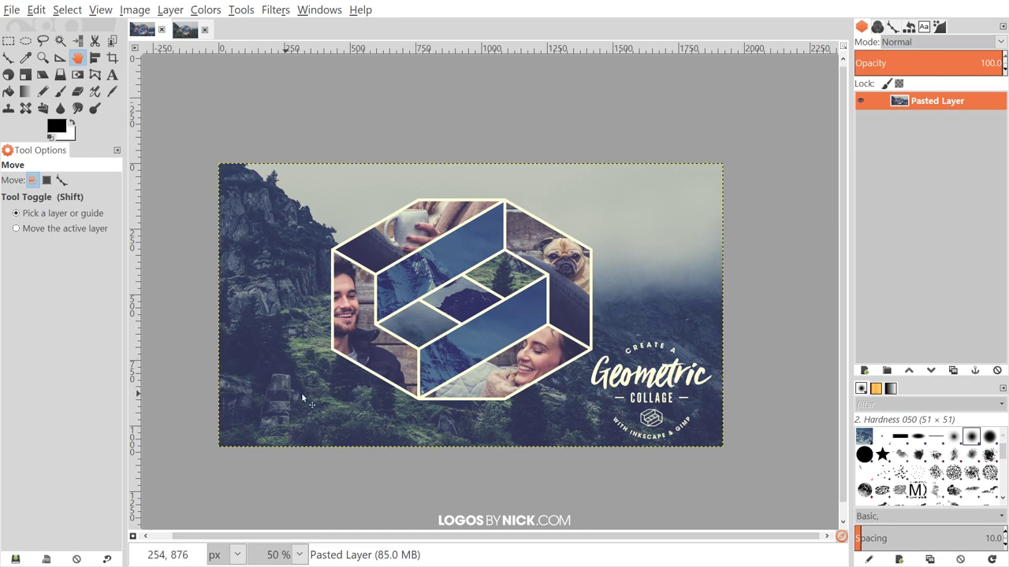
{"action": "left_click", "coordinate": [183, 35]}
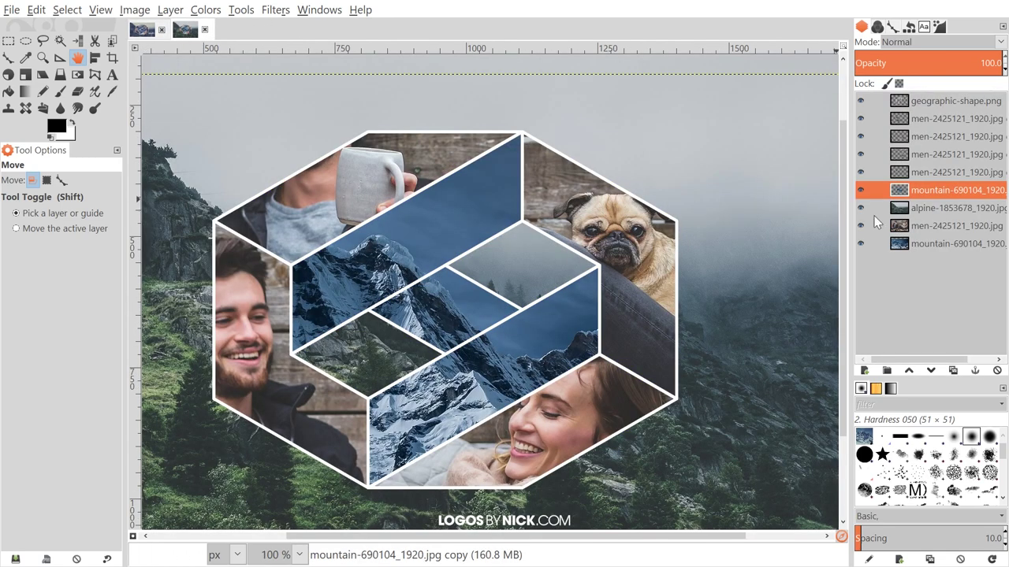
{"action": "left_click", "coordinate": [946, 210]}
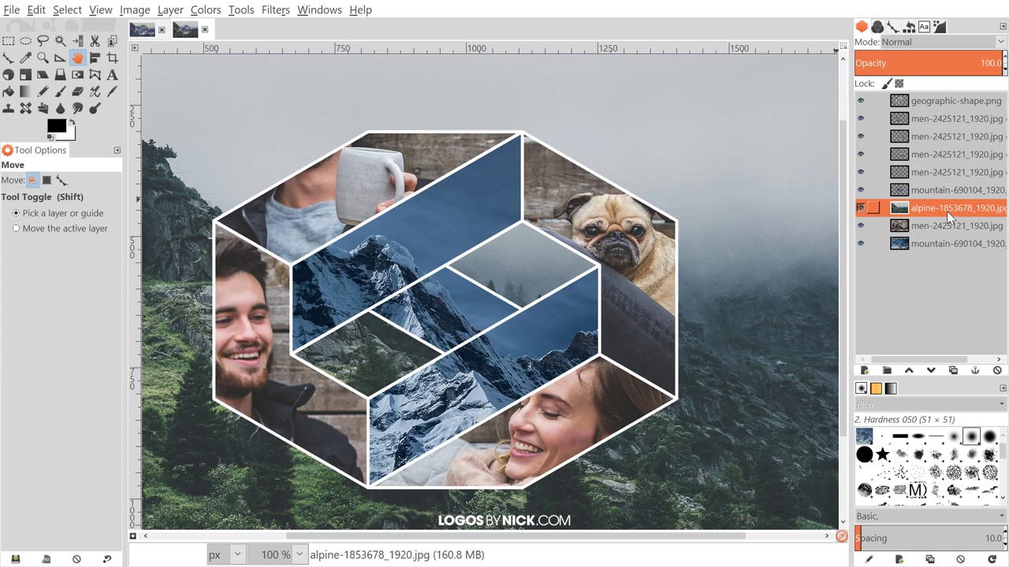
{"action": "left_click", "coordinate": [953, 369]}
Step: Compare the whole working collage with the finished sample collage, including its face fills, outline and colouring
{"action": "scroll", "coordinate": [331, 236], "scroll_direction": "up", "scroll_amount": 2}
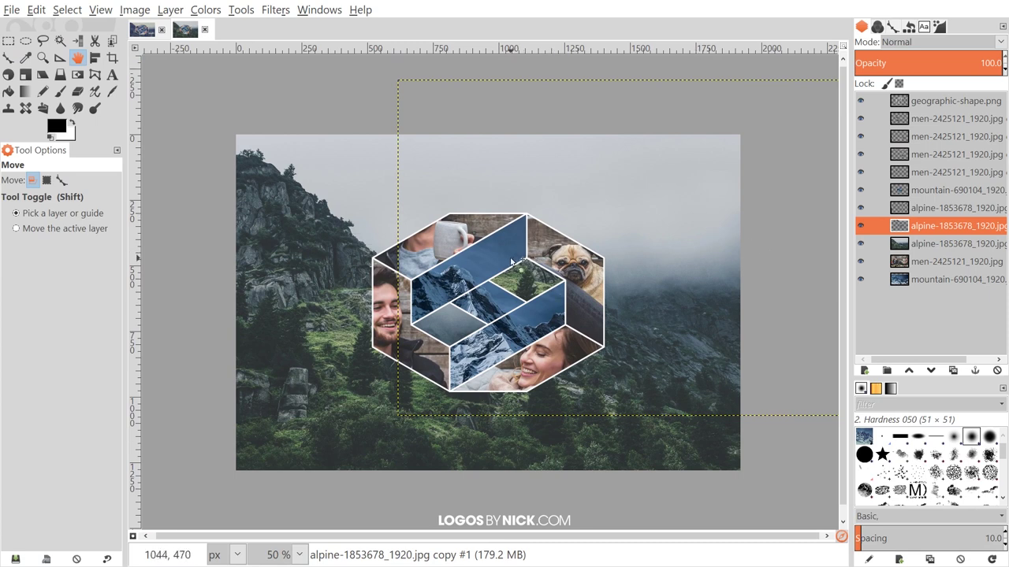
{"action": "left_click_drag", "start_coordinate": [511, 263], "coordinate": [505, 280]}
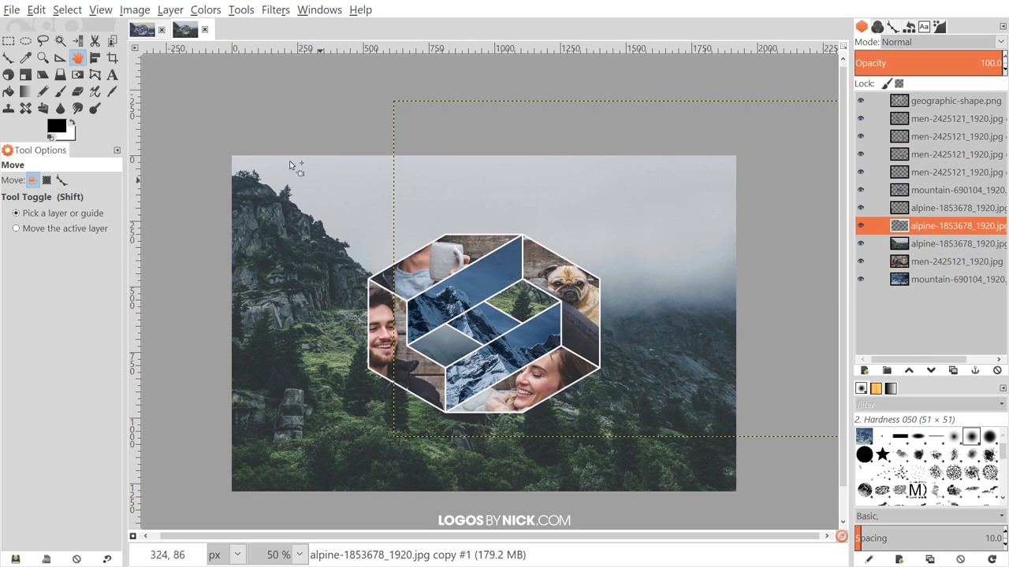
{"action": "left_click", "coordinate": [145, 32]}
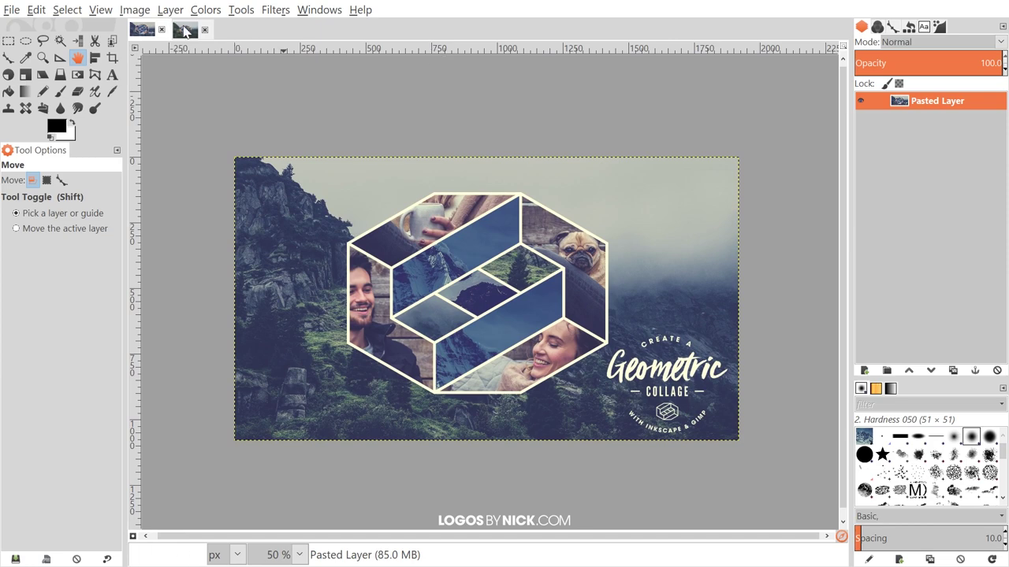
{"action": "left_click", "coordinate": [184, 30]}
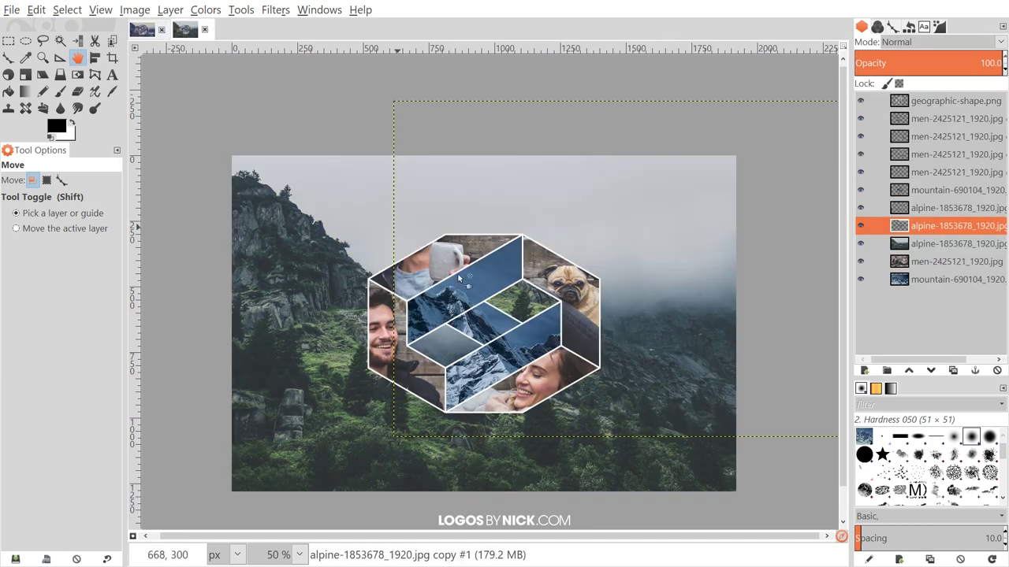
{"action": "scroll", "coordinate": [578, 310], "scroll_direction": "down", "scroll_amount": 1}
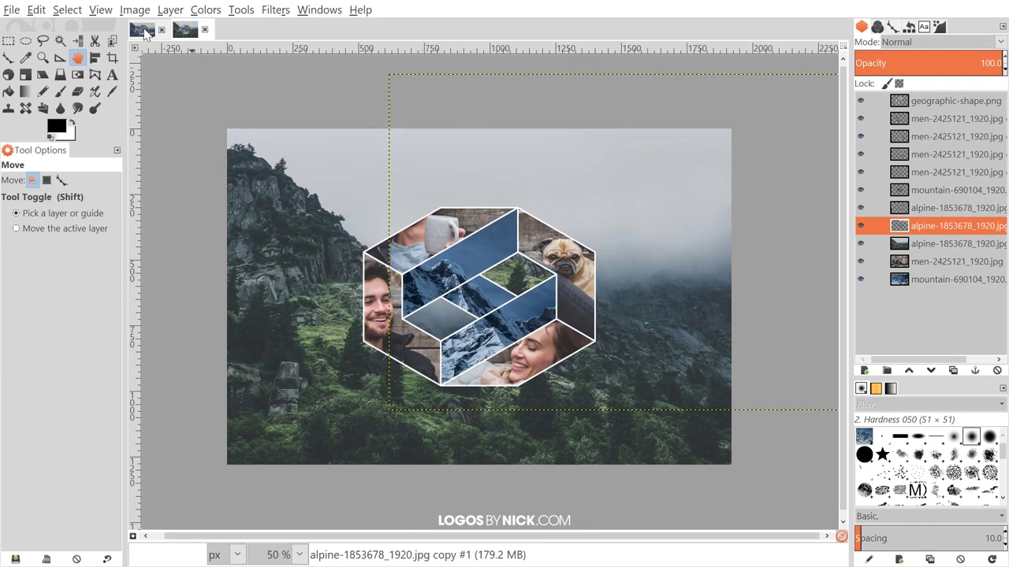
{"action": "left_click", "coordinate": [144, 31]}
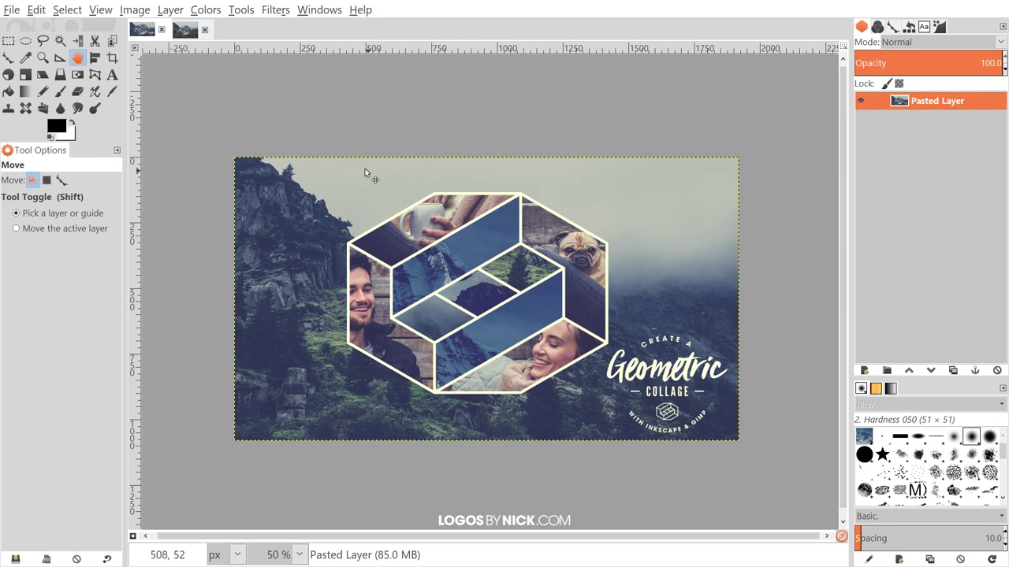
{"action": "left_click", "coordinate": [202, 30]}
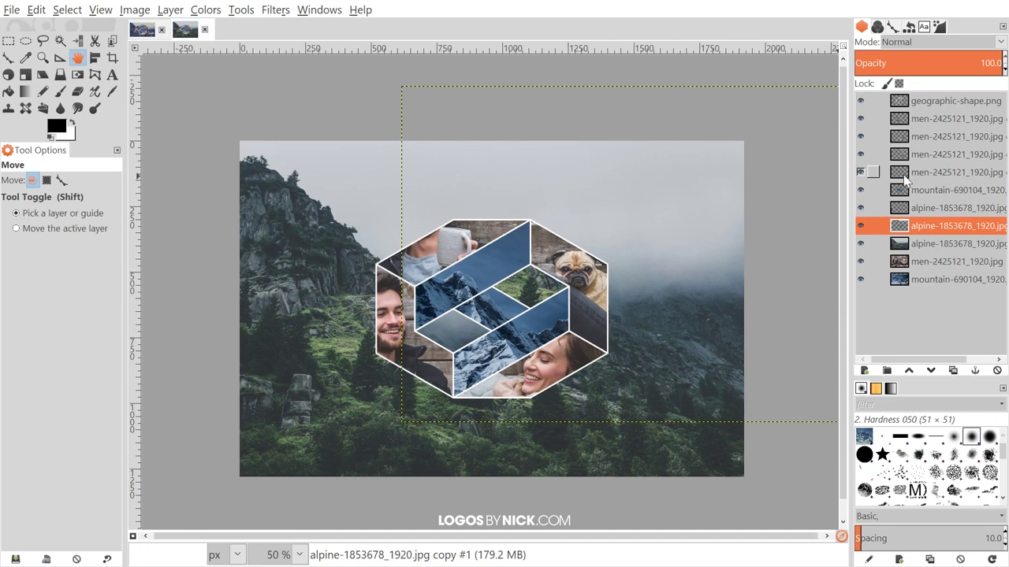
Step: Create a new layer from the visible collage above the geographic-shape.png outline layer and keep it shown
{"action": "left_click", "coordinate": [959, 100]}
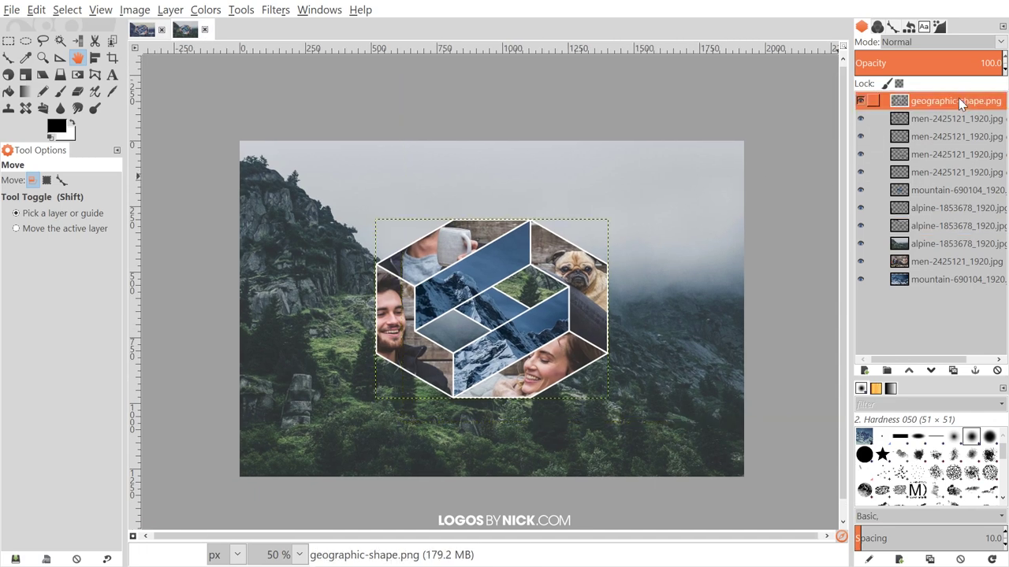
{"action": "right_click", "coordinate": [959, 100]}
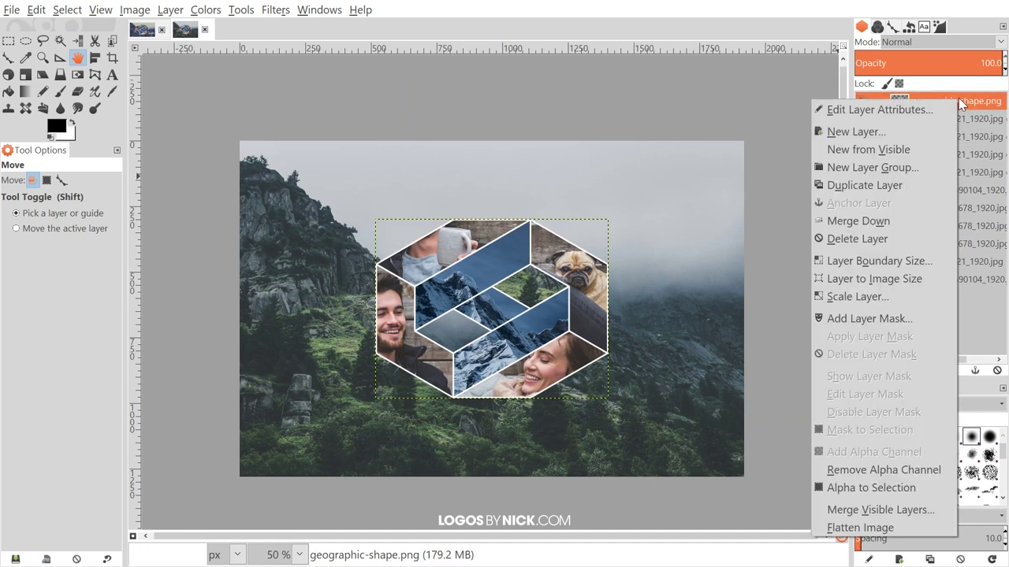
{"action": "left_click", "coordinate": [851, 155]}
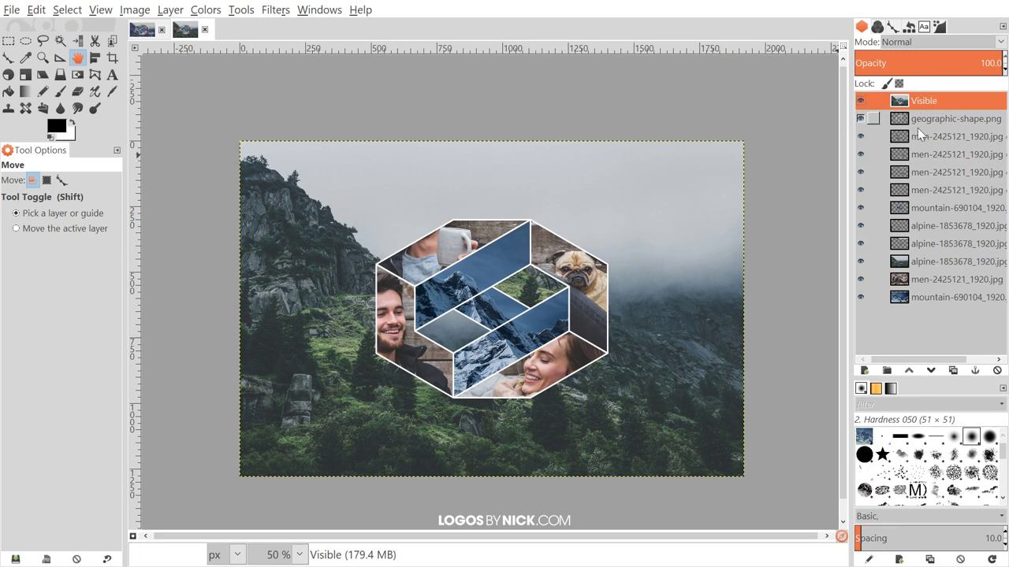
{"action": "left_click_drag", "start_coordinate": [537, 304], "coordinate": [528, 291]}
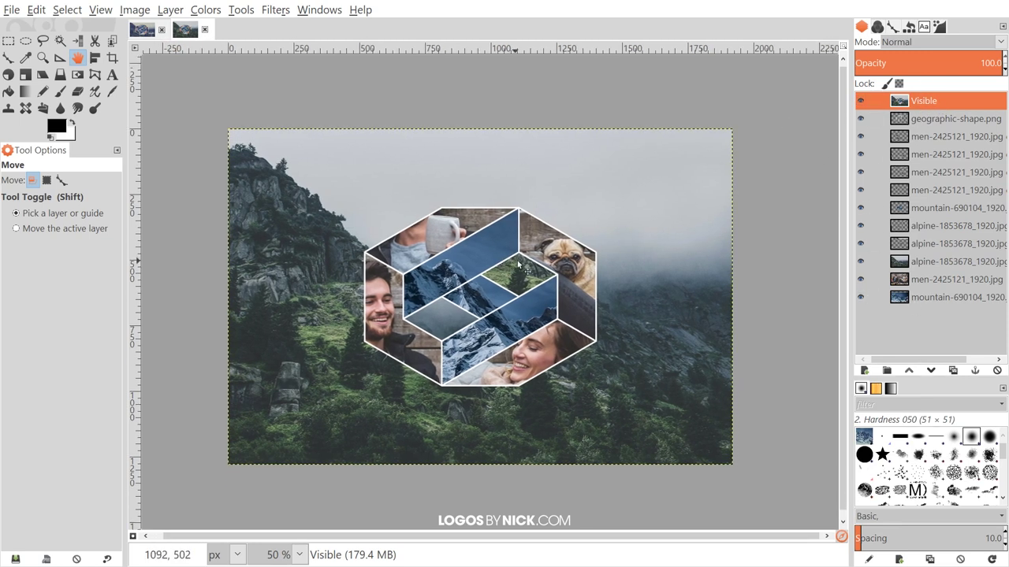
{"action": "scroll", "coordinate": [769, 150], "scroll_direction": "left", "scroll_amount": 2}
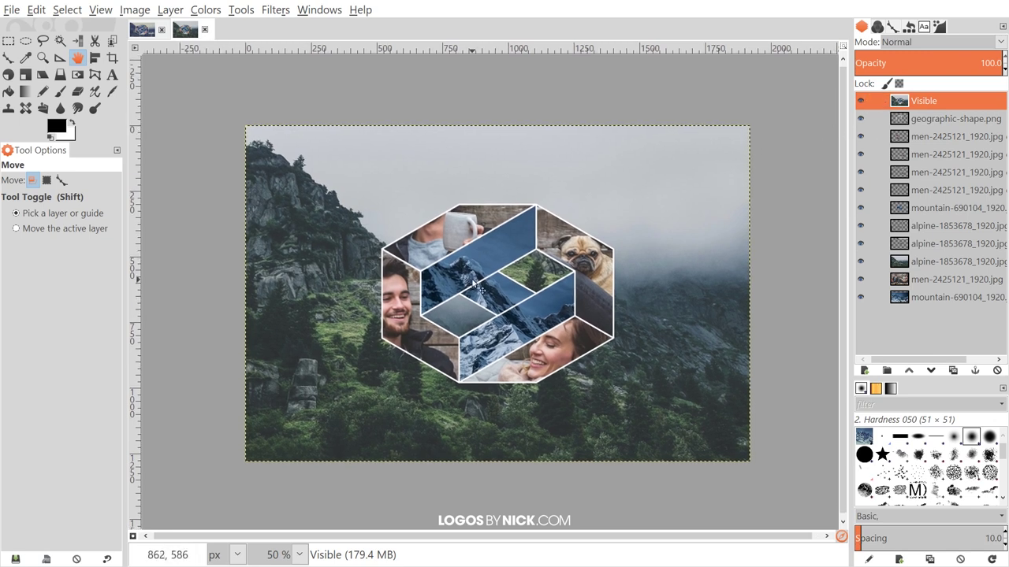
{"action": "left_click", "coordinate": [860, 101]}
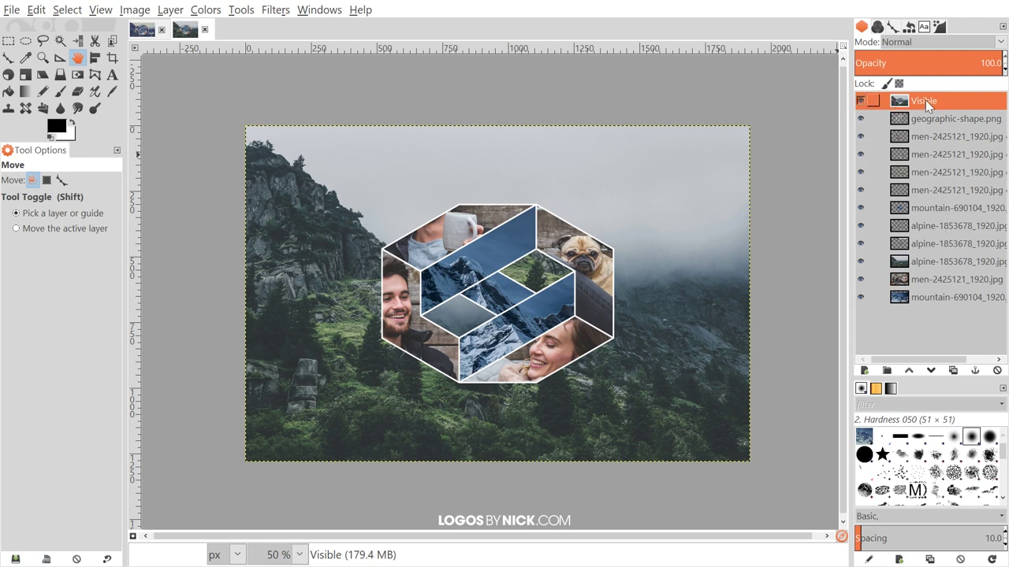
{"action": "left_click", "coordinate": [860, 101]}
Step: Start a Curves adjustment on the merged layer, raising the Value black point to about 37 and adding a shadow point near x 70, y 60
{"action": "left_click", "coordinate": [206, 9]}
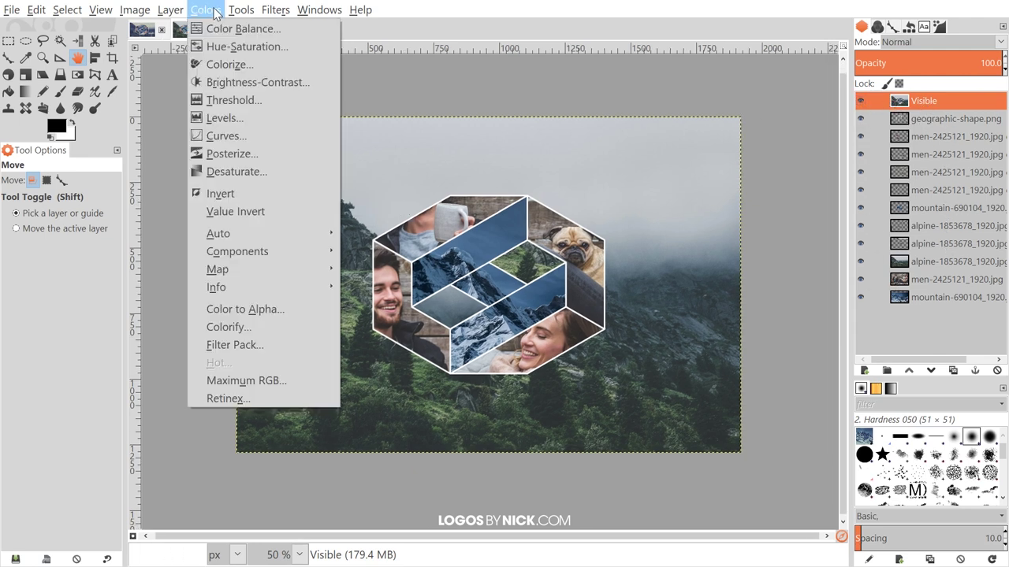
{"action": "left_click", "coordinate": [224, 135]}
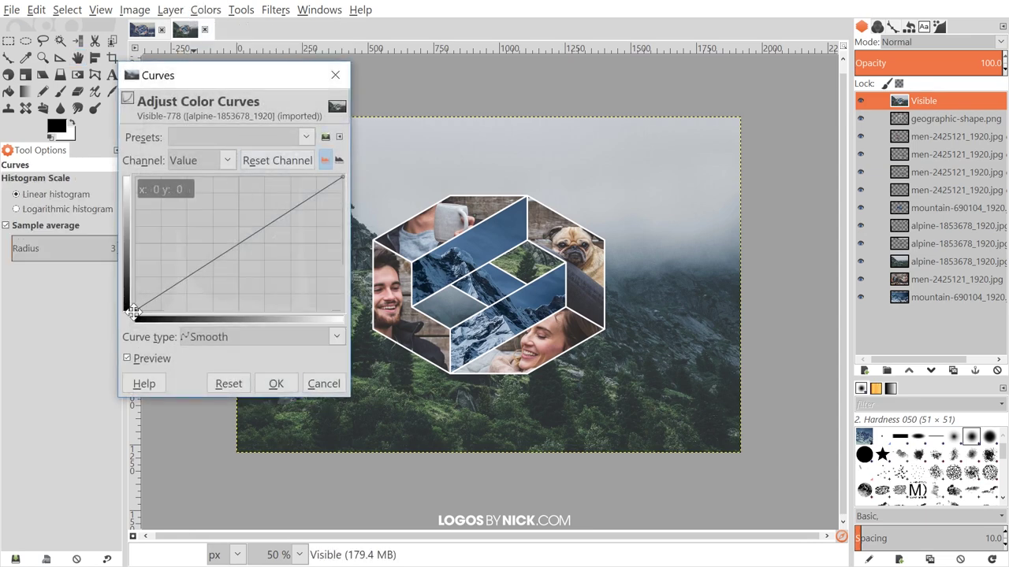
{"action": "left_click_drag", "start_coordinate": [133, 310], "coordinate": [129, 292]}
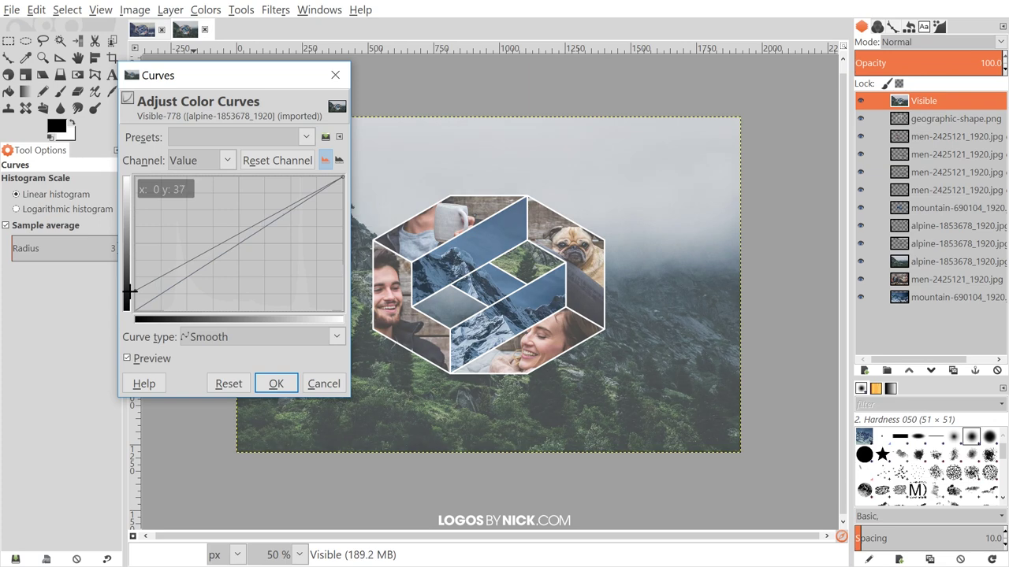
{"action": "left_click_drag", "start_coordinate": [232, 75], "coordinate": [857, 64]}
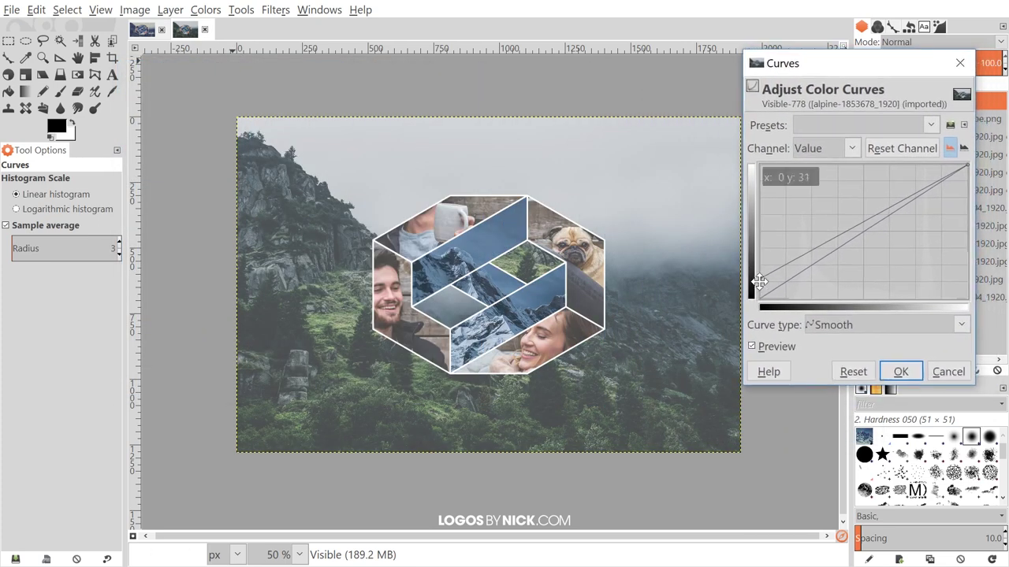
{"action": "left_click_drag", "start_coordinate": [759, 280], "coordinate": [817, 268]}
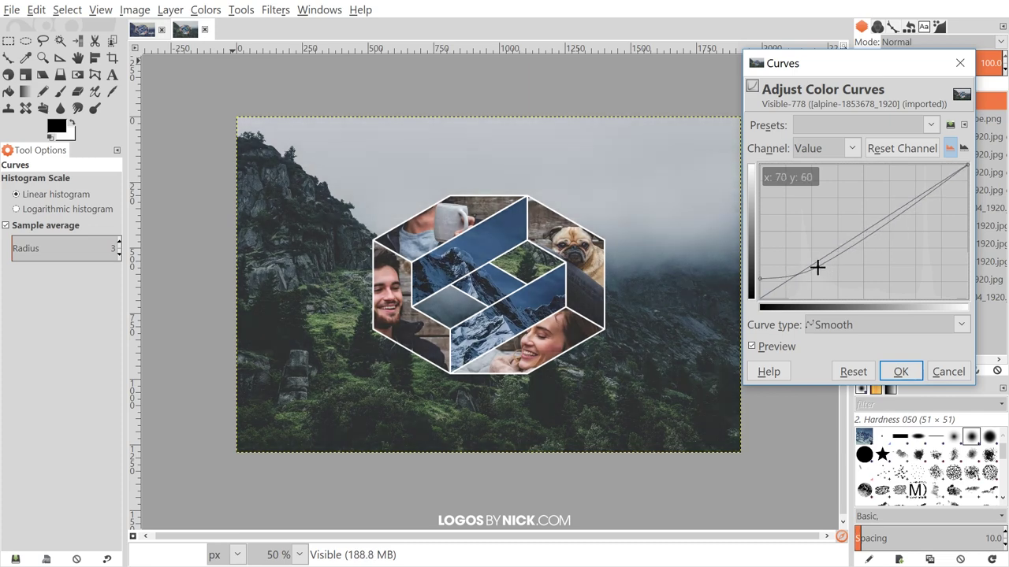
Step: Compare the image with and without the Value curve, and shift its shadow point slightly darker along the curve toward the black point
{"action": "left_click", "coordinate": [752, 346]}
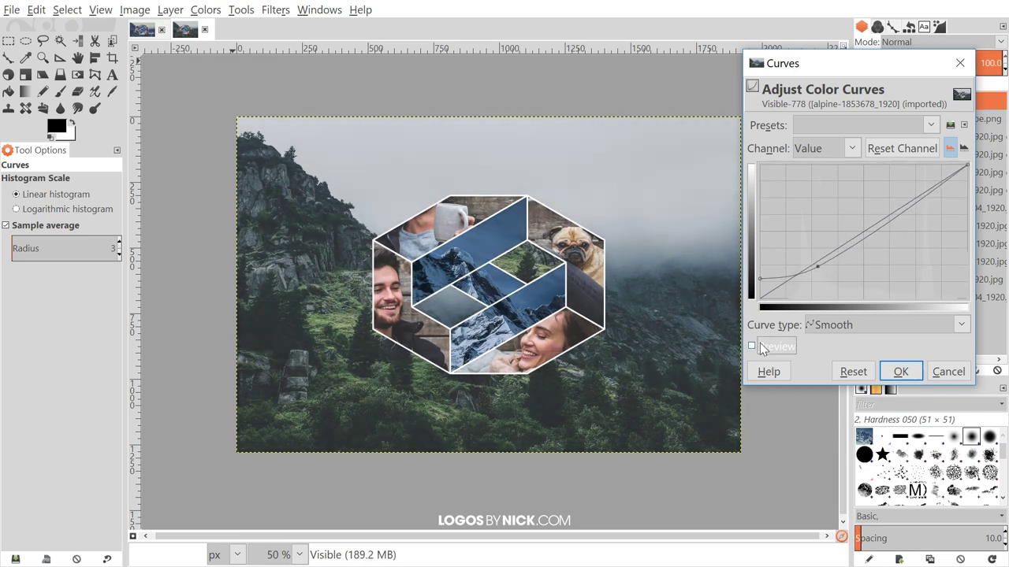
{"action": "left_click", "coordinate": [753, 347]}
{"action": "left_click", "coordinate": [760, 345]}
{"action": "left_click", "coordinate": [760, 345]}
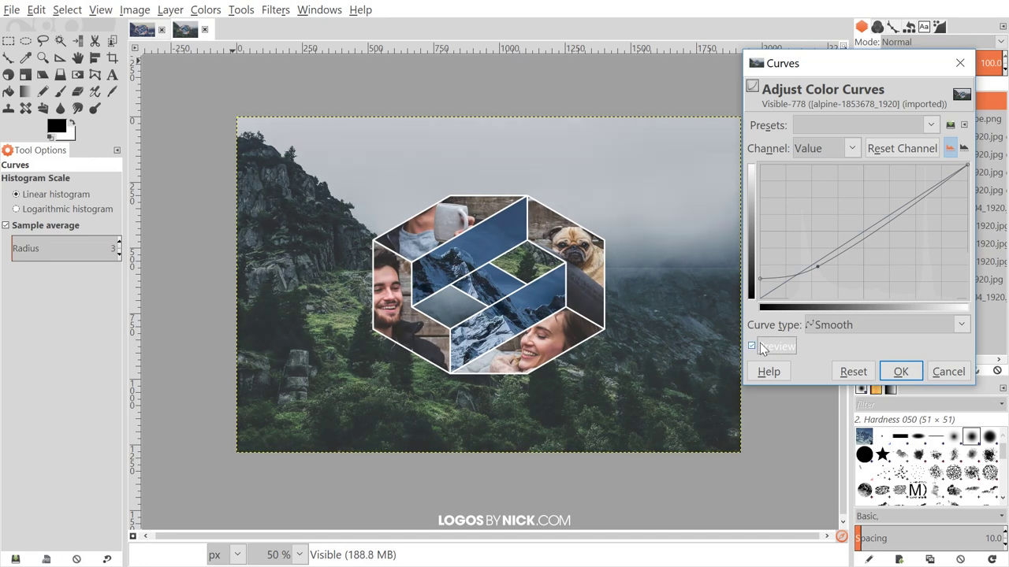
{"action": "left_click", "coordinate": [760, 345]}
{"action": "left_click", "coordinate": [760, 345]}
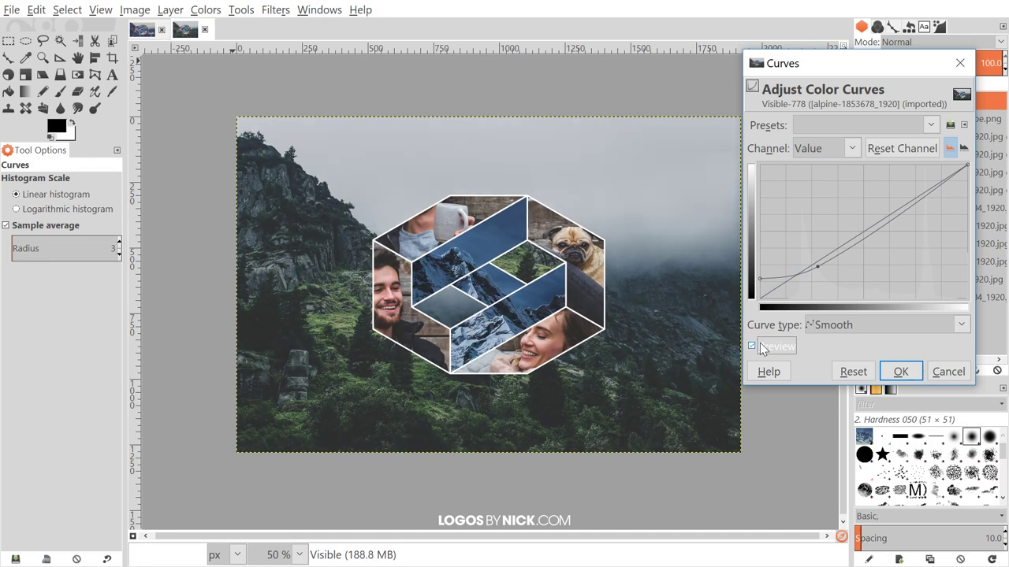
{"action": "left_click_drag", "start_coordinate": [870, 70], "coordinate": [814, 72]}
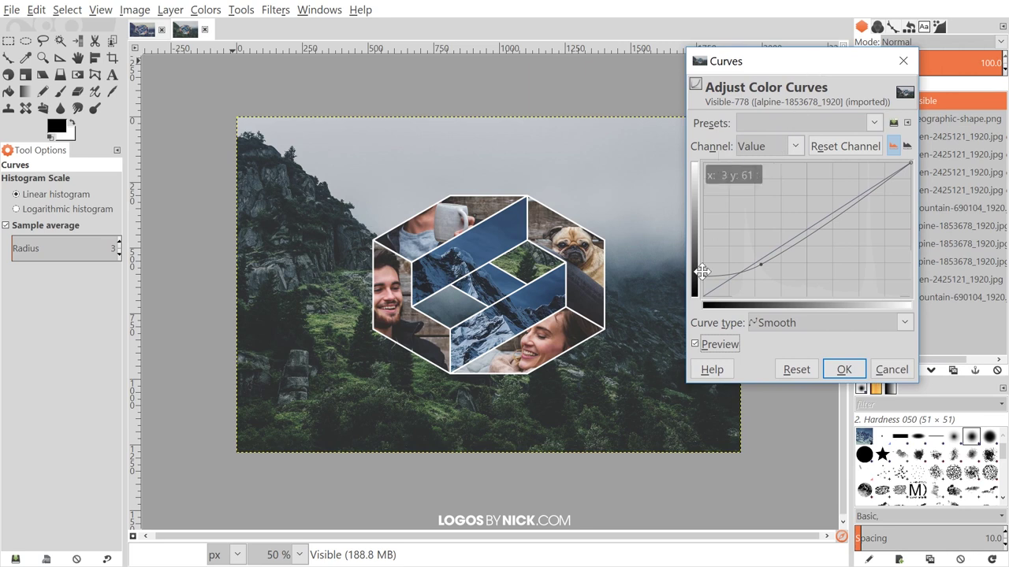
{"action": "left_click_drag", "start_coordinate": [758, 265], "coordinate": [746, 270]}
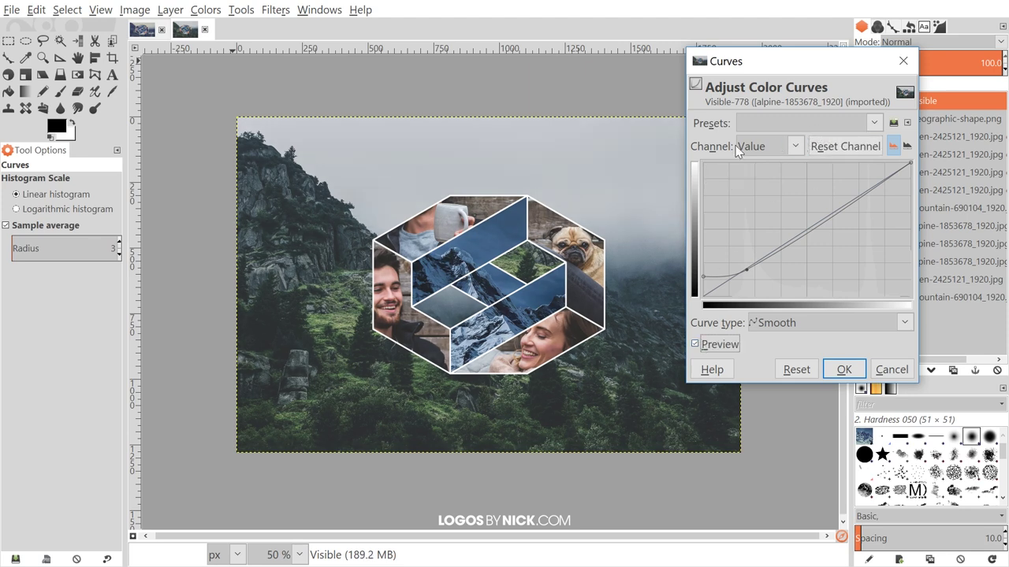
Step: Raise the black point and lower the white point of the Blue channel curve to give bluish shadows and yellowish highlights
{"action": "left_click", "coordinate": [797, 146]}
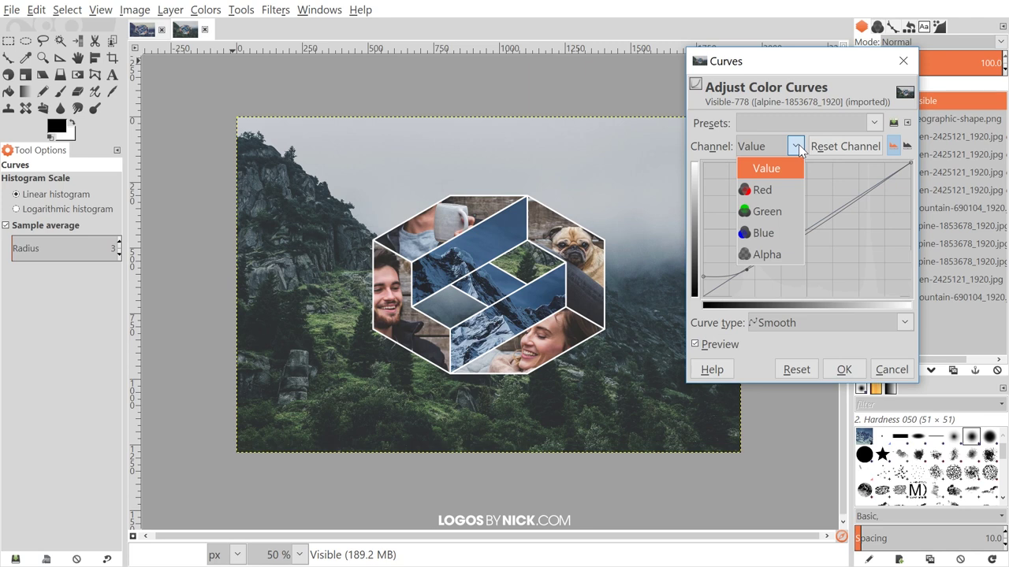
{"action": "left_click", "coordinate": [760, 234]}
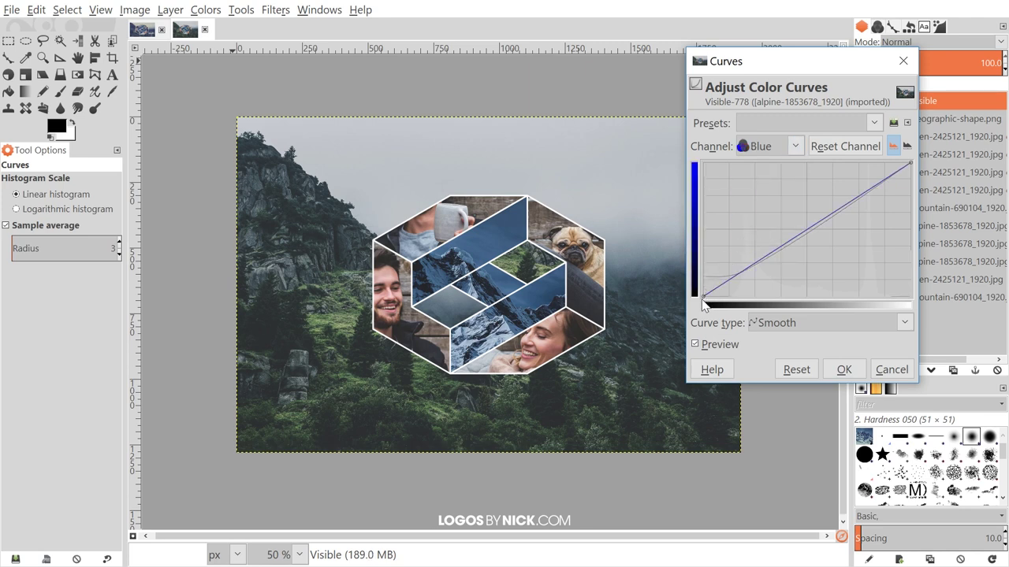
{"action": "left_click_drag", "start_coordinate": [703, 298], "coordinate": [695, 262]}
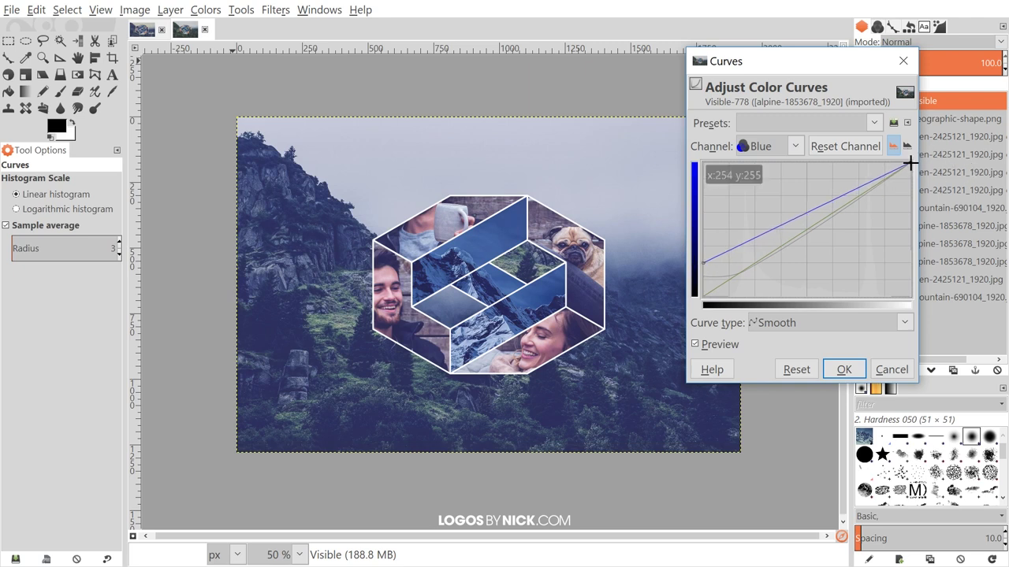
{"action": "left_click_drag", "start_coordinate": [910, 163], "coordinate": [935, 192]}
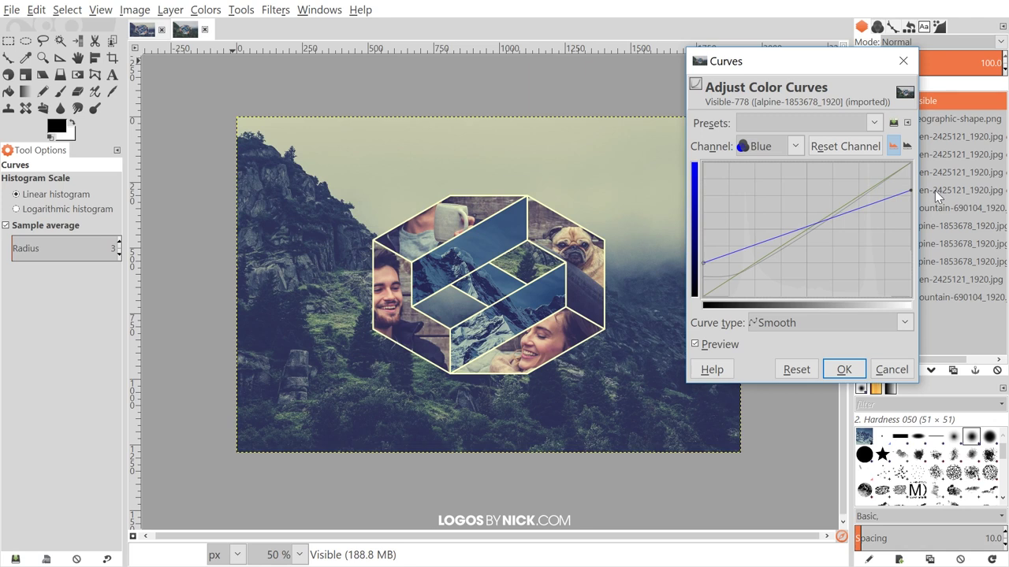
Step: Preview and apply the Curves adjustment, and compare the graded merged layer with the original collage, leaving the layer shown
{"action": "left_click", "coordinate": [726, 344]}
{"action": "left_click", "coordinate": [726, 344]}
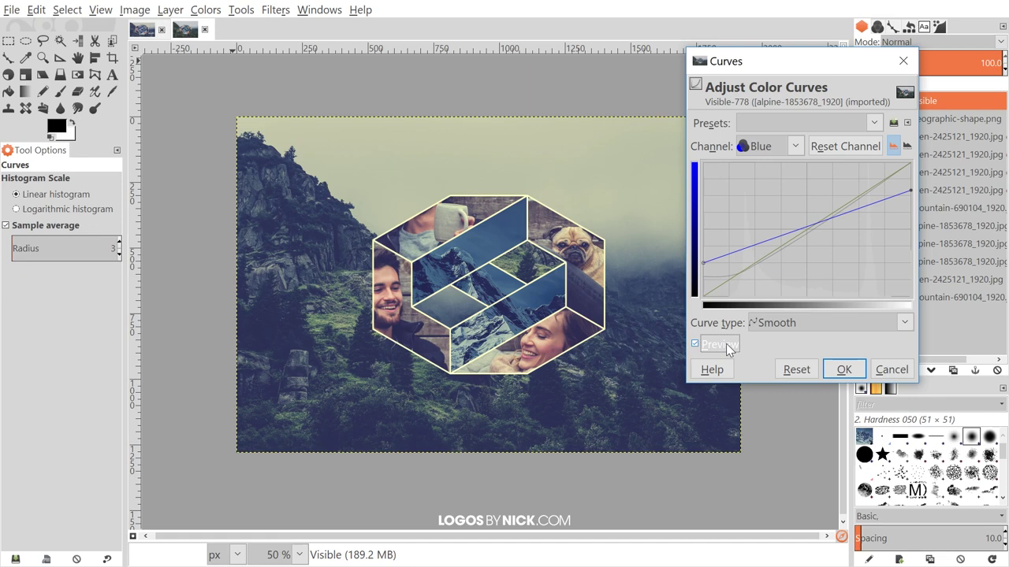
{"action": "left_click", "coordinate": [840, 369]}
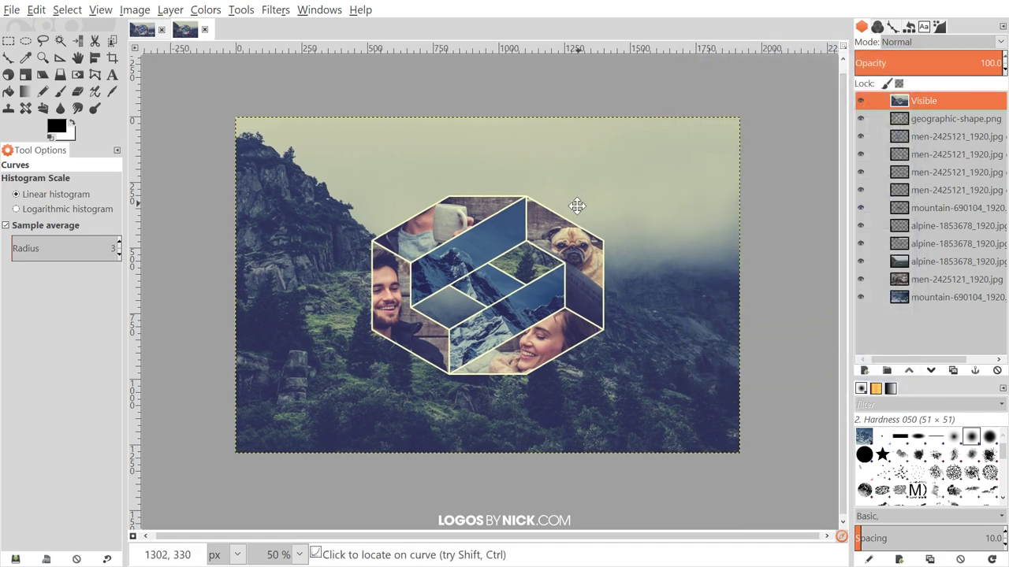
{"action": "left_click", "coordinate": [860, 101]}
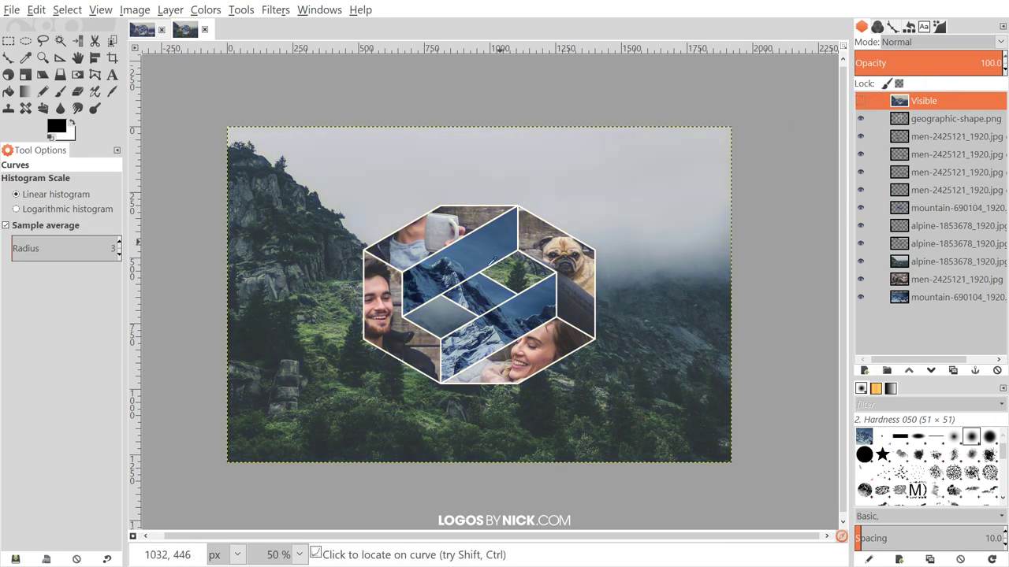
{"action": "left_click", "coordinate": [860, 100]}
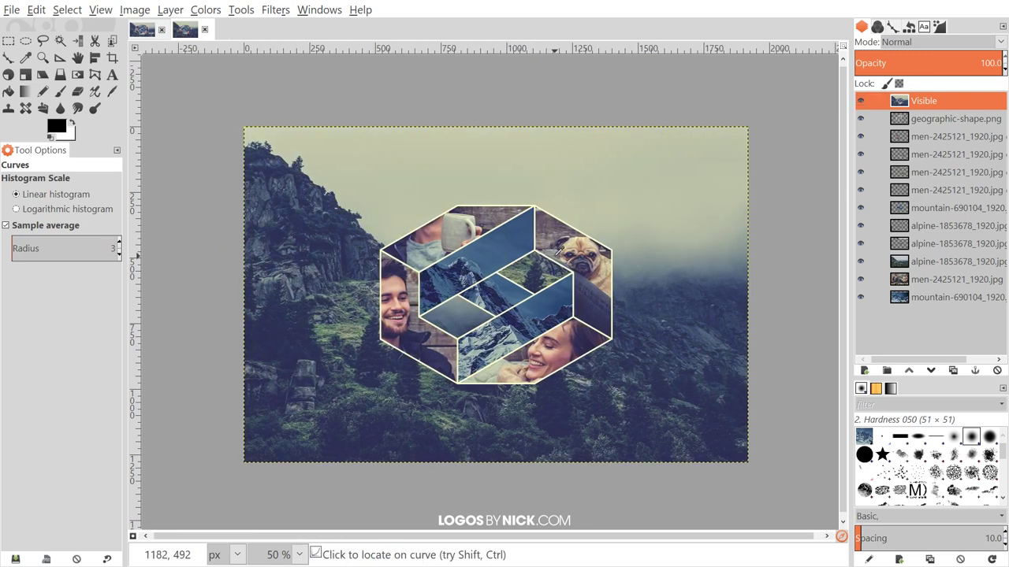